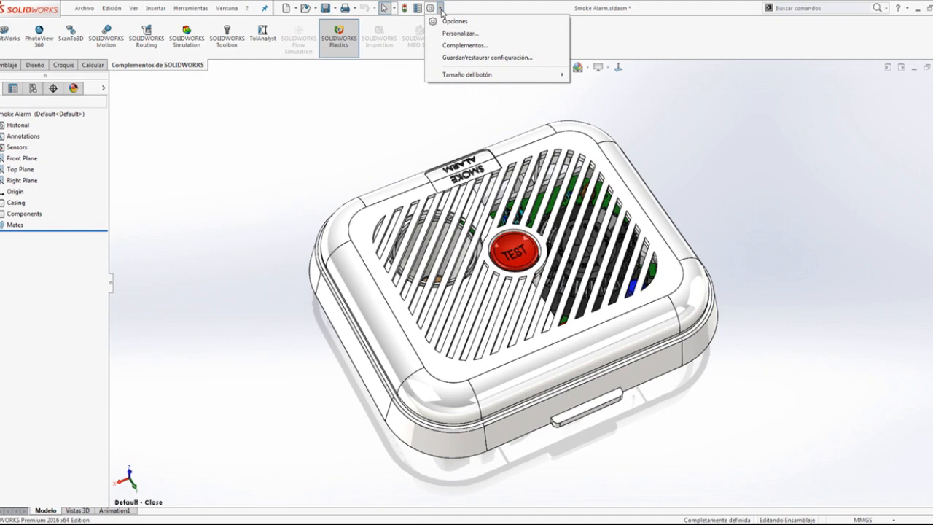
# Step: Look up SOLIDWORKS Plastics in the add-ins list and close the list without changes
pyautogui.click(464, 46)
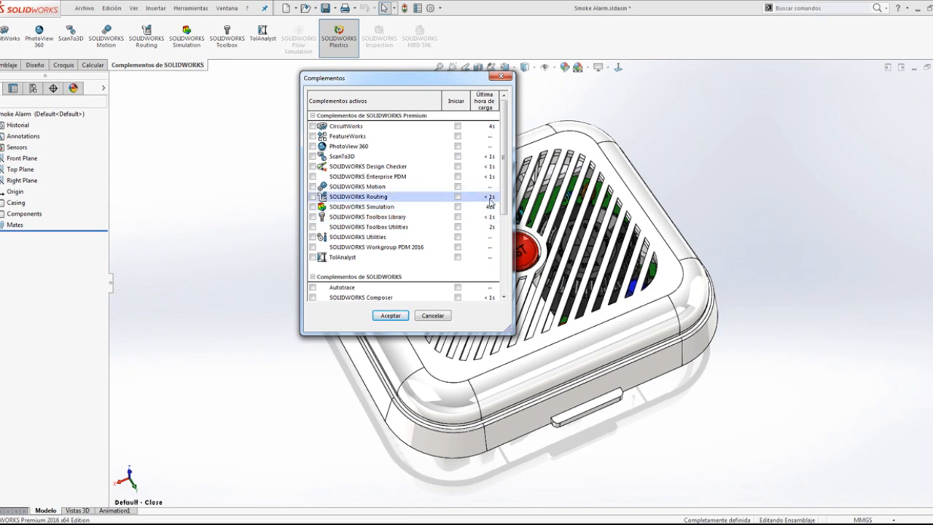
pyautogui.moveTo(504, 195); pyautogui.dragTo(500, 258)
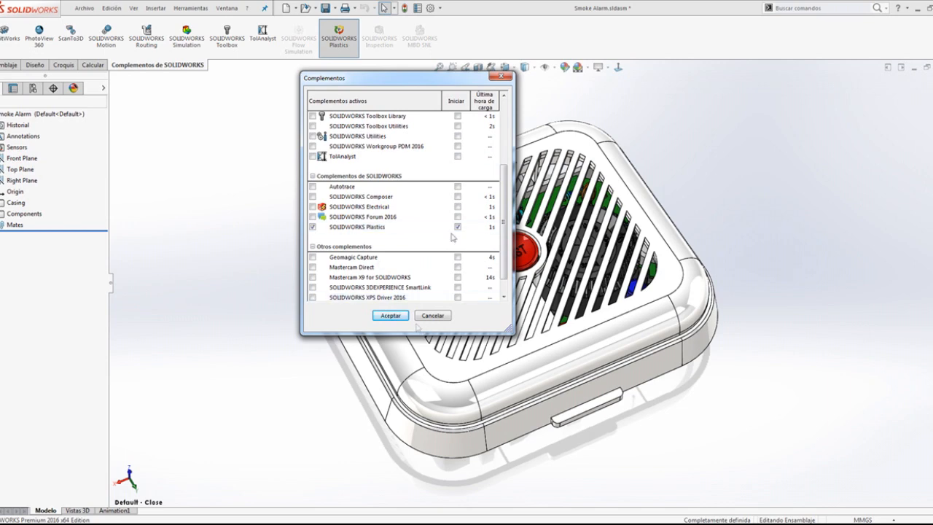
pyautogui.click(509, 80)
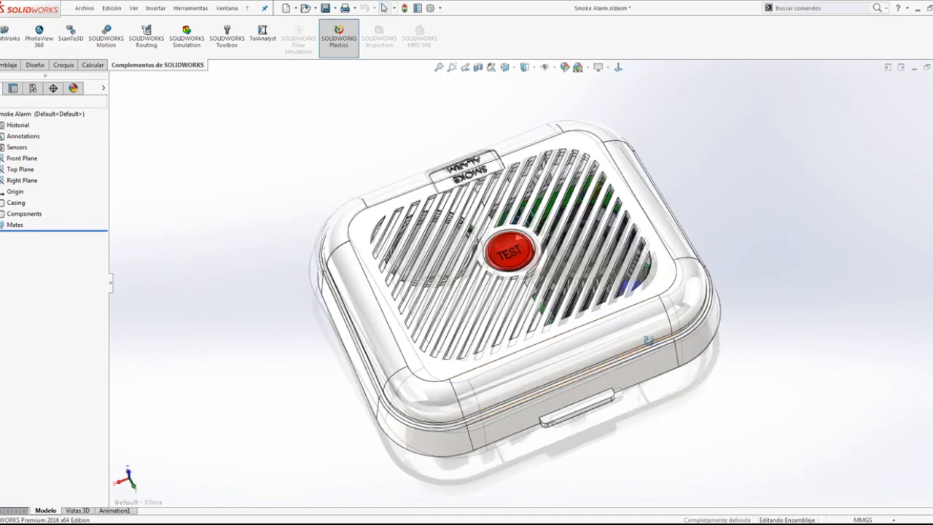
# Step: Activate the assembly's Open configuration and orient the model to the saved Default - Open view
pyautogui.moveTo(648, 341); pyautogui.dragTo(208, 321, button='middle')
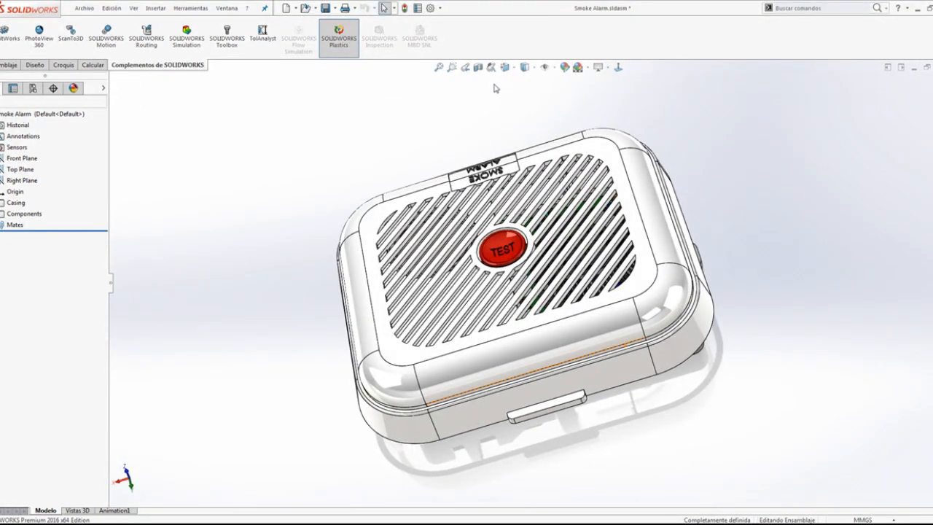
pyautogui.click(32, 87)
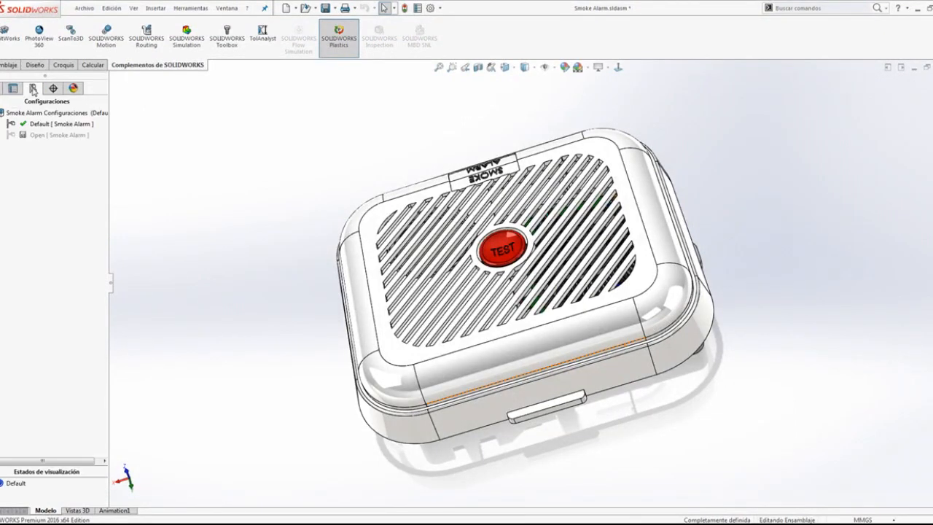
pyautogui.doubleClick(70, 136)
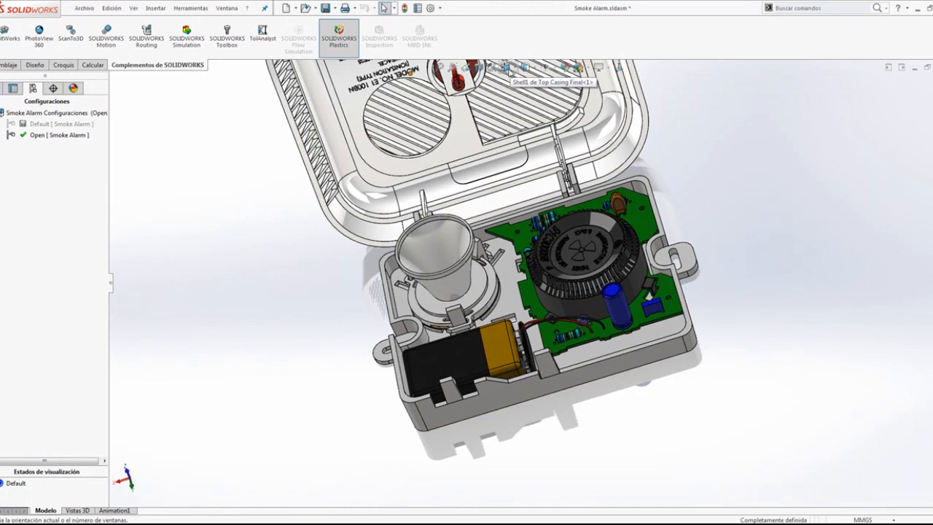
pyautogui.press('space')
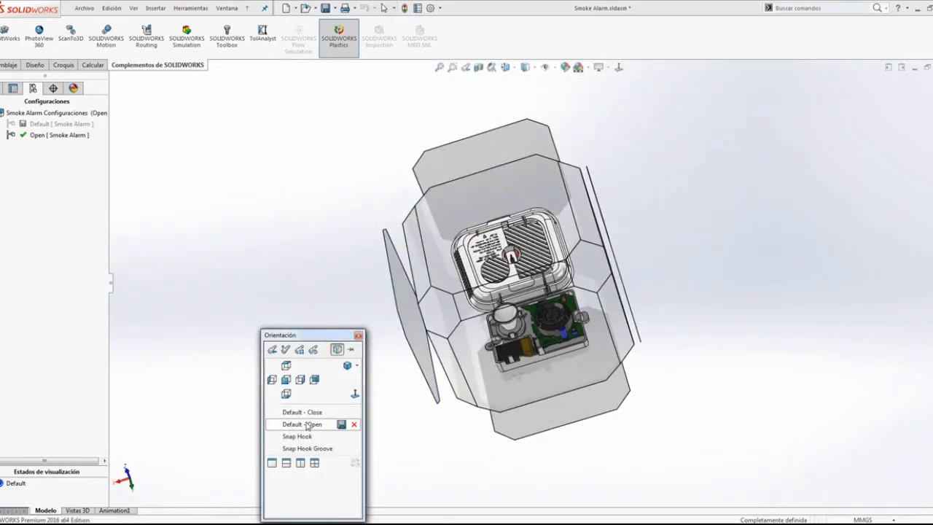
pyautogui.click(307, 426)
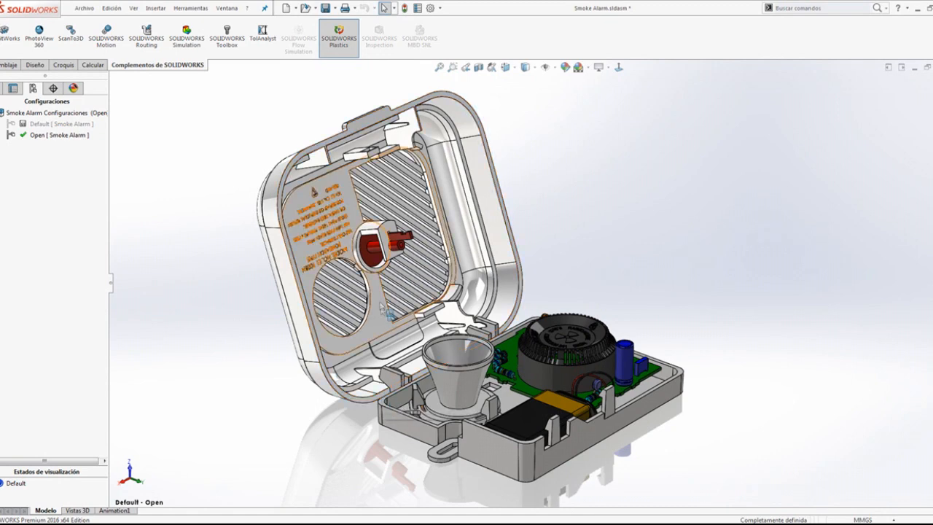
# Step: Open the Top Casing Final part from the smoke alarm assembly in its own window
pyautogui.rightClick(382, 306)
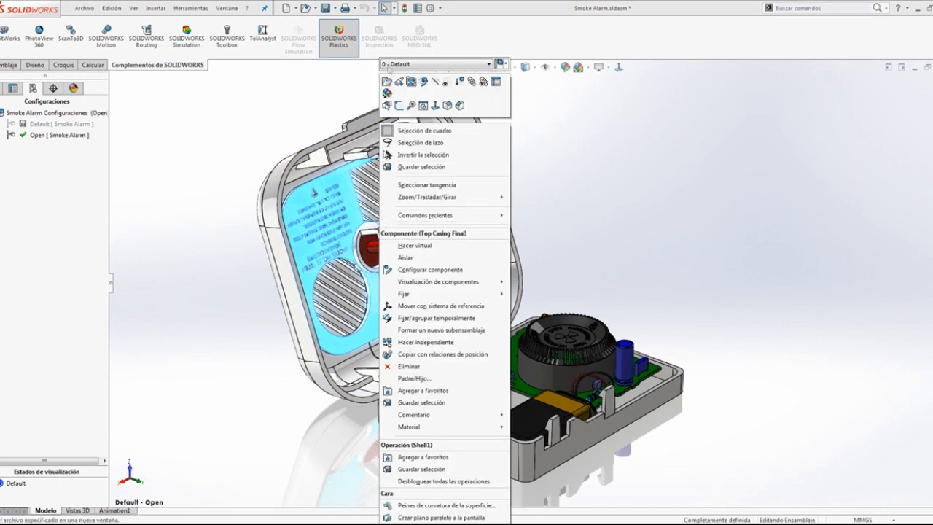
pyautogui.click(386, 81)
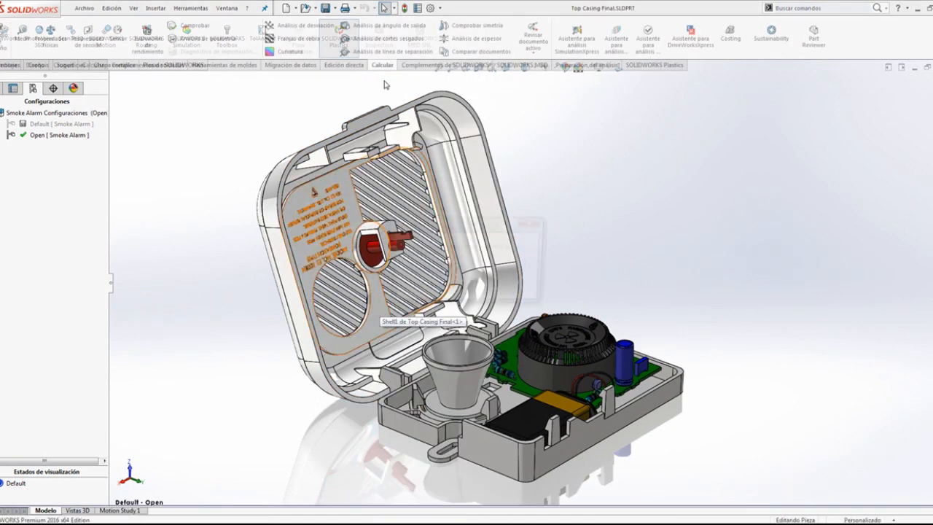
pyautogui.click(477, 271)
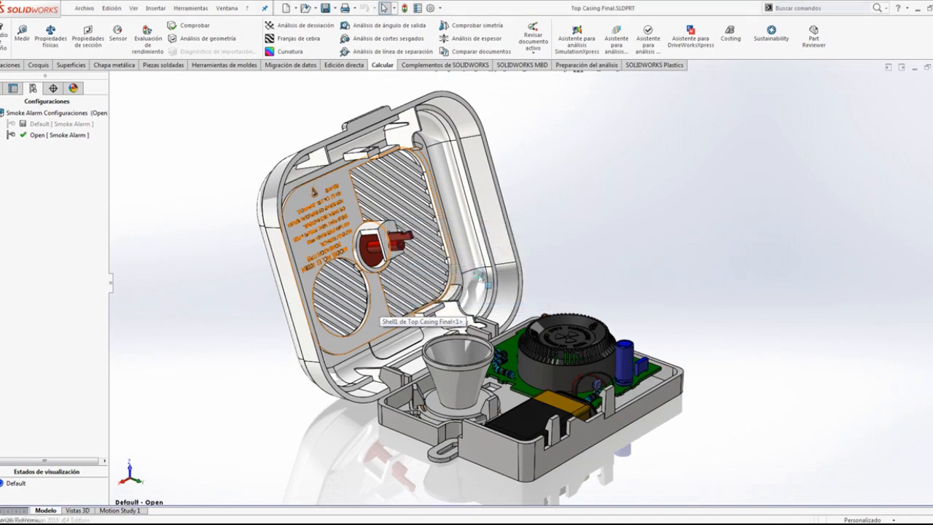
# Step: Run a draft analysis on the top casing with its rim face as pull direction and a draft angle of 3.00°
pyautogui.moveTo(481, 288); pyautogui.dragTo(621, 346, button='middle')
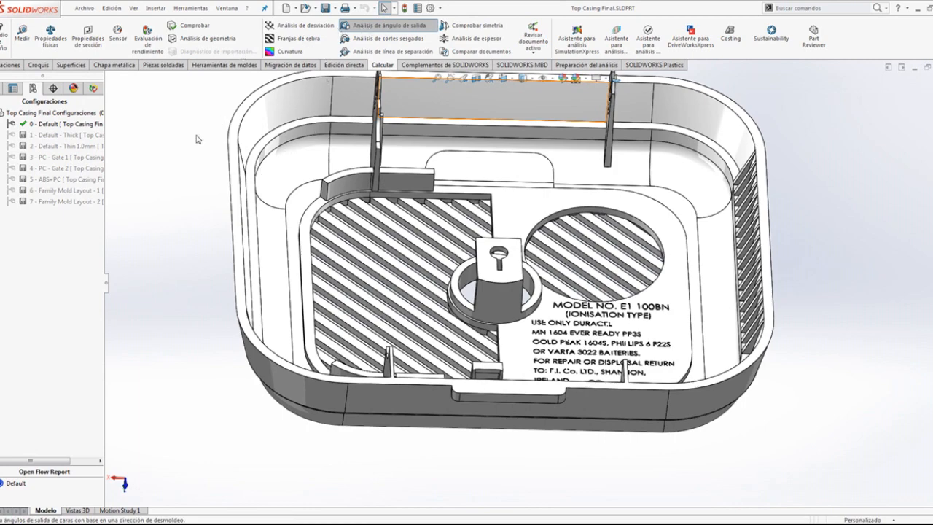
pyautogui.keyDown('ctrl'); pyautogui.moveTo(522, 175); pyautogui.dragTo(524, 269, button='middle'); pyautogui.keyUp('ctrl')
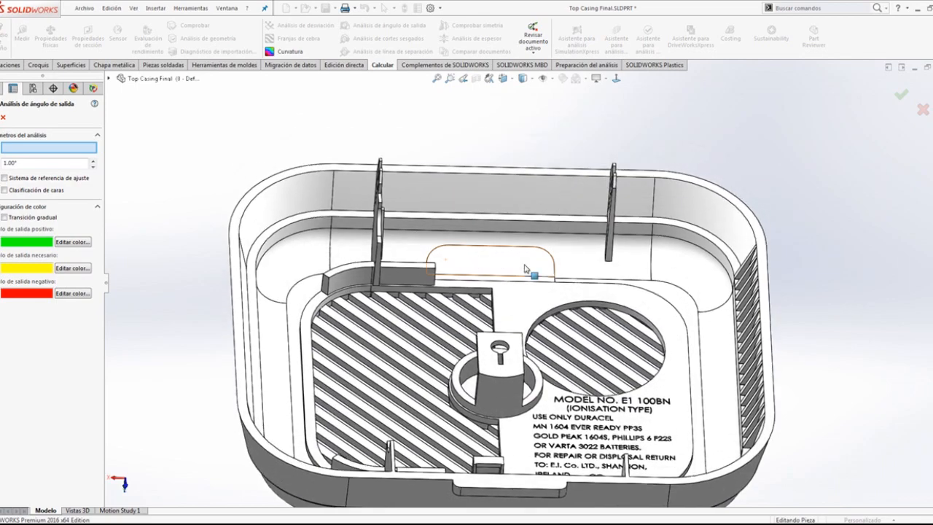
pyautogui.click(295, 172)
pyautogui.moveTo(789, 400); pyautogui.dragTo(755, 399, button='middle')
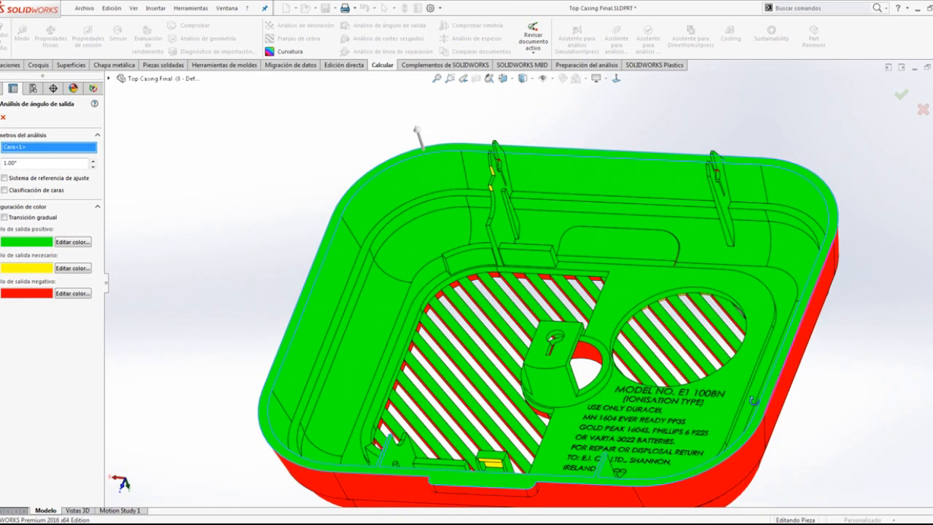
pyautogui.click(93, 162)
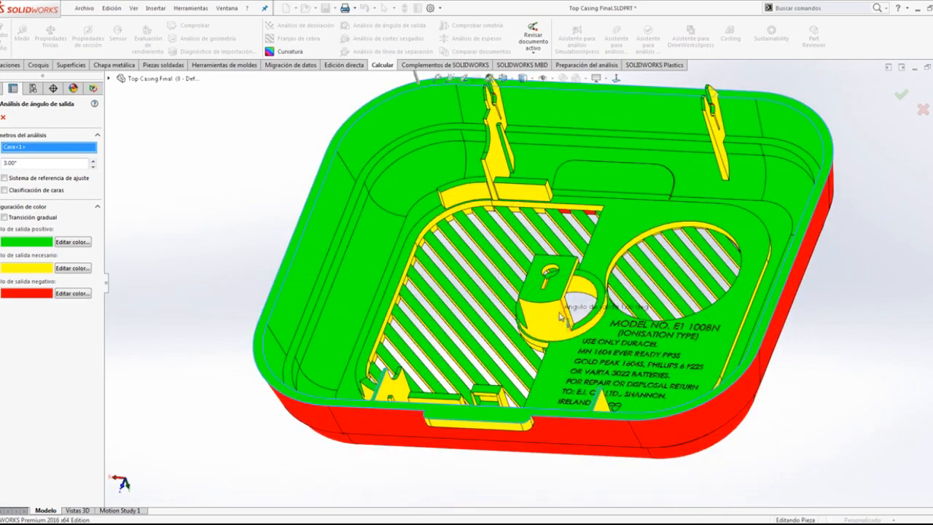
# Step: Examine the draft colours on the casing's inner walls, hooks and grilles, accept the analysis and turn its display off
pyautogui.moveTo(561, 317); pyautogui.dragTo(620, 368, button='middle')
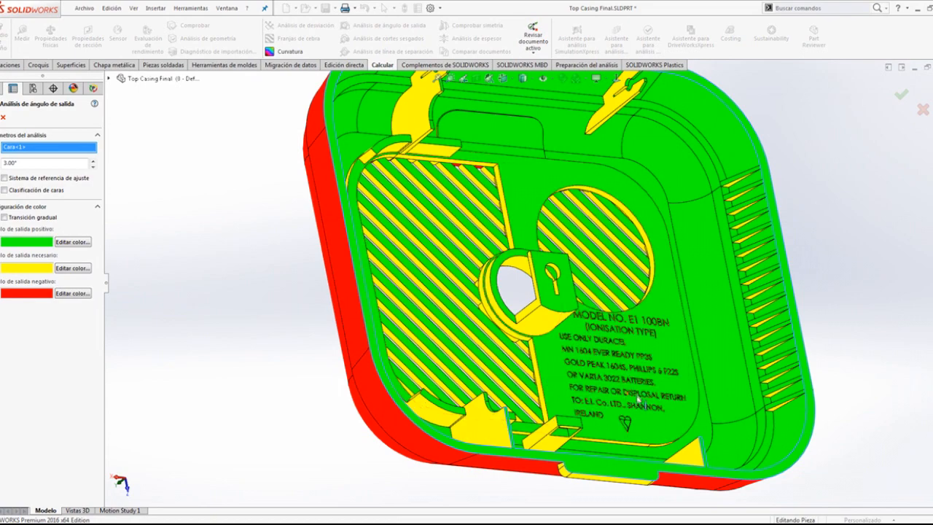
pyautogui.keyDown('ctrl'); pyautogui.moveTo(675, 415); pyautogui.dragTo(677, 401, button='middle'); pyautogui.keyUp('ctrl')
pyautogui.scroll(3, 678, 400)
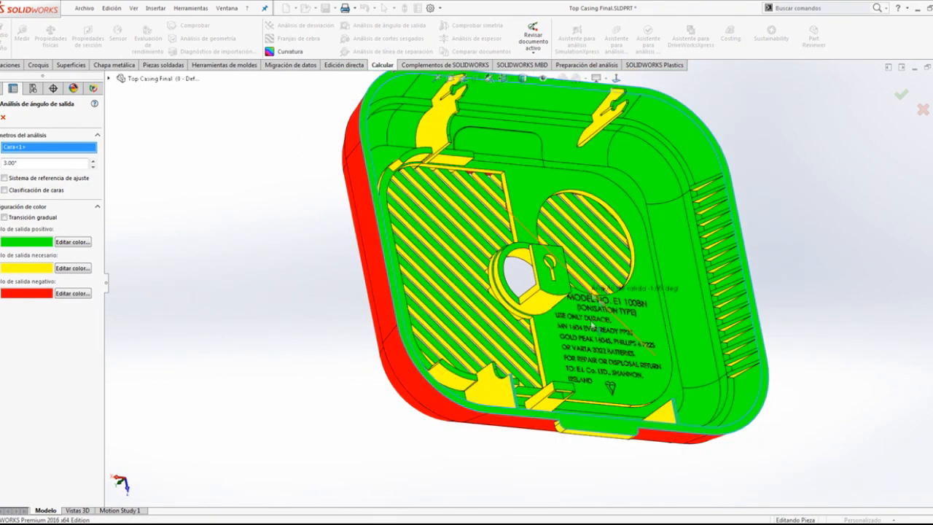
pyautogui.moveTo(620, 299); pyautogui.dragTo(620, 354, button='middle')
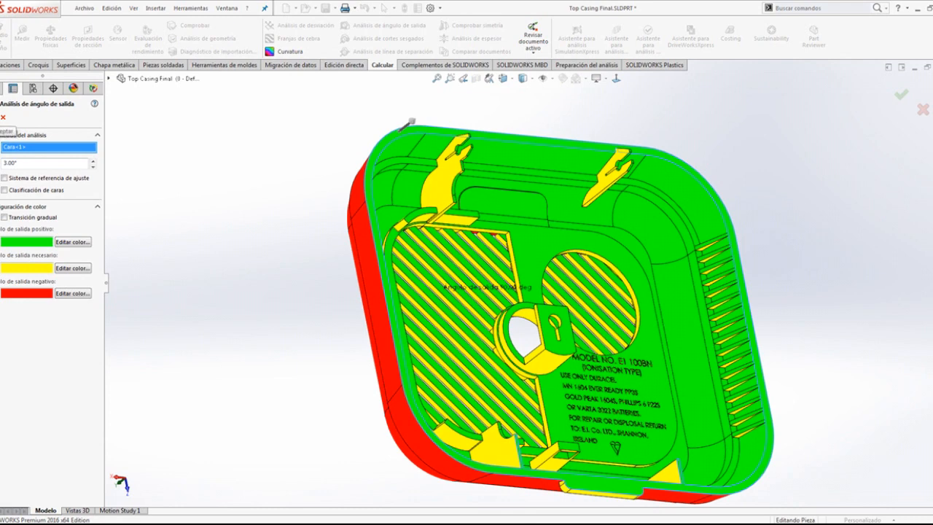
pyautogui.click(0, 117)
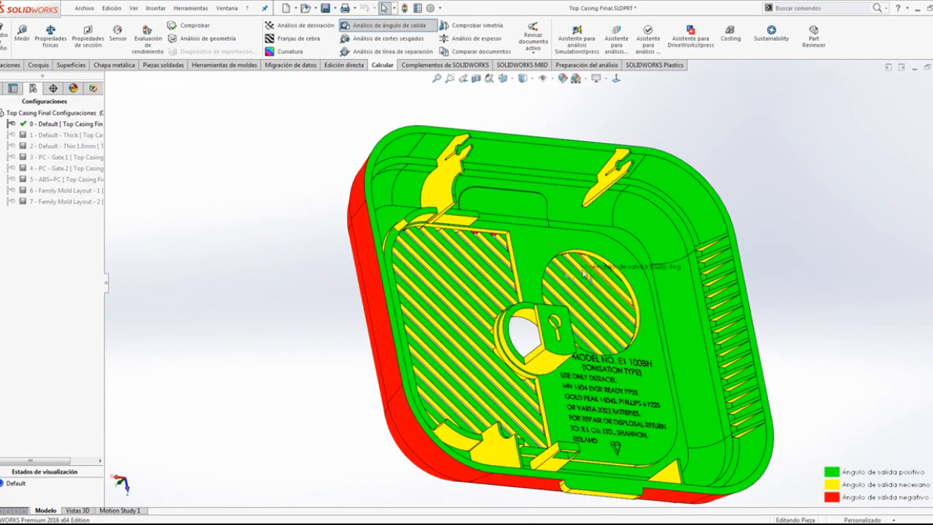
pyautogui.click(401, 27)
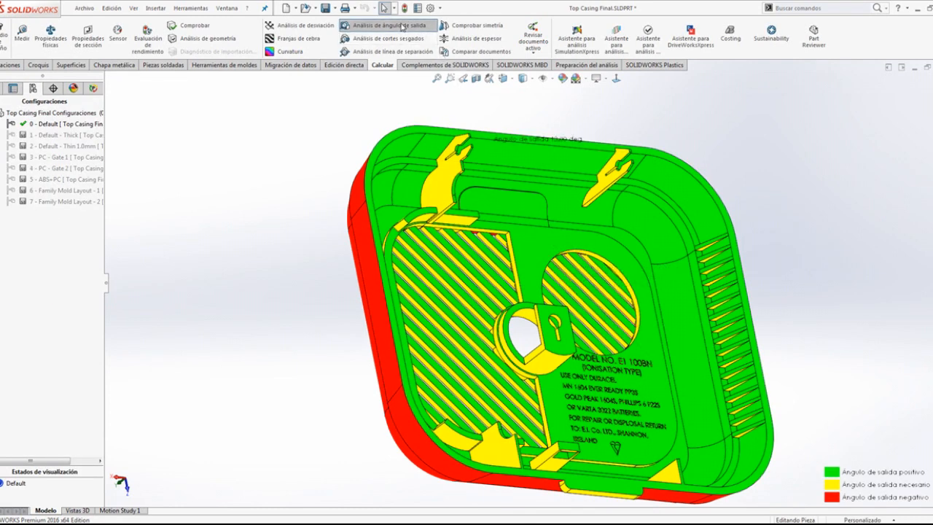
# Step: Activate the 1 - Default - Thick configuration of the top casing and reload the Plastics project
pyautogui.click(70, 135)
pyautogui.doubleClick(70, 134)
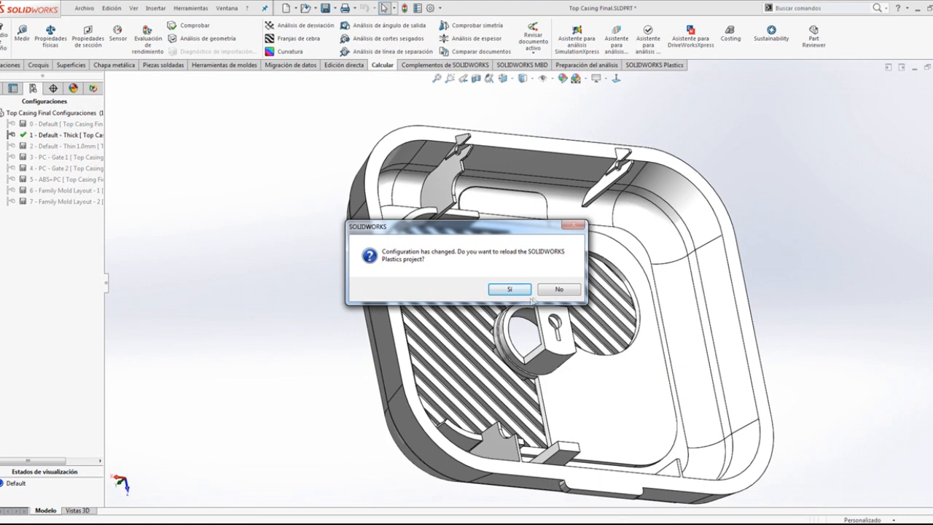
pyautogui.click(515, 291)
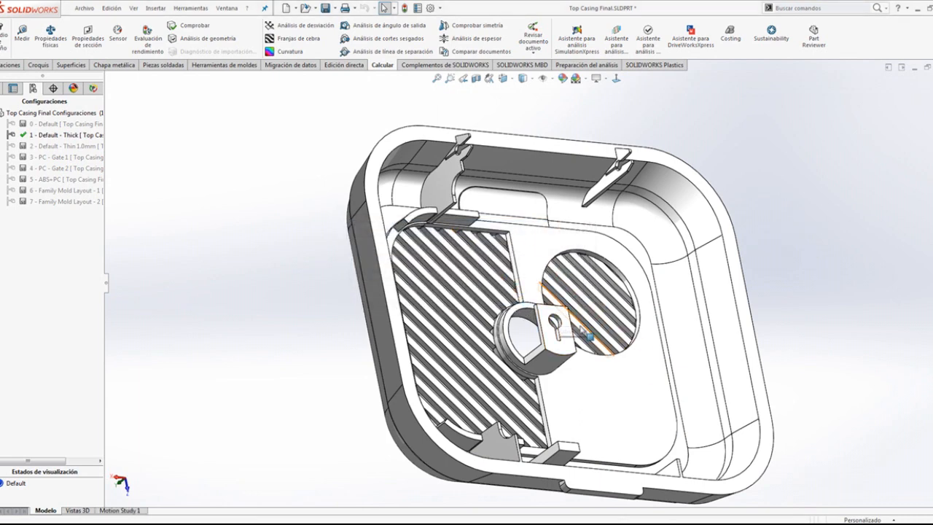
# Step: Orient the top casing to the saved Default - Back view
pyautogui.moveTo(673, 354); pyautogui.dragTo(619, 328, button='middle')
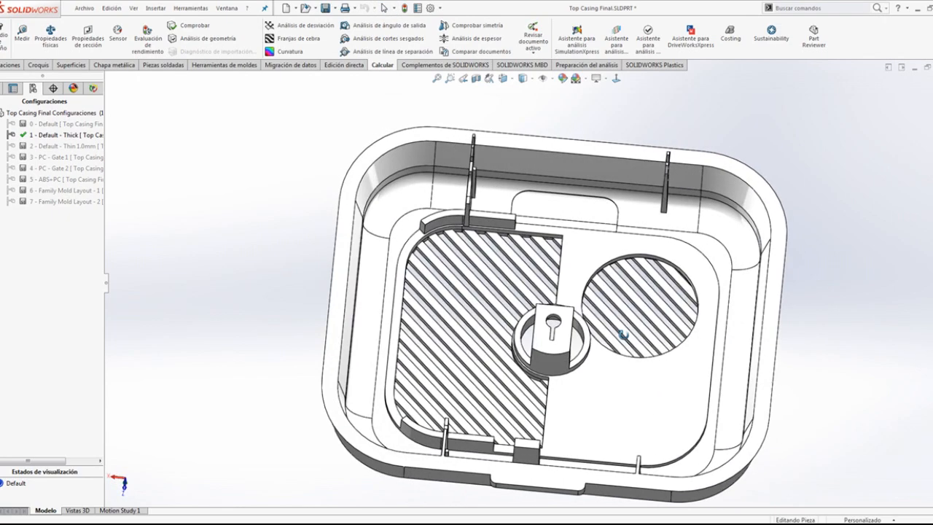
pyautogui.press('space')
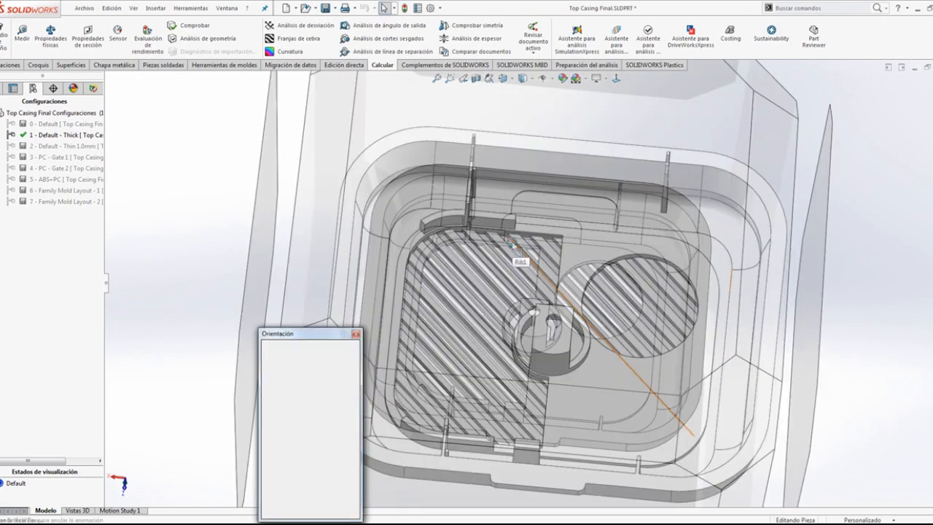
pyautogui.click(288, 411)
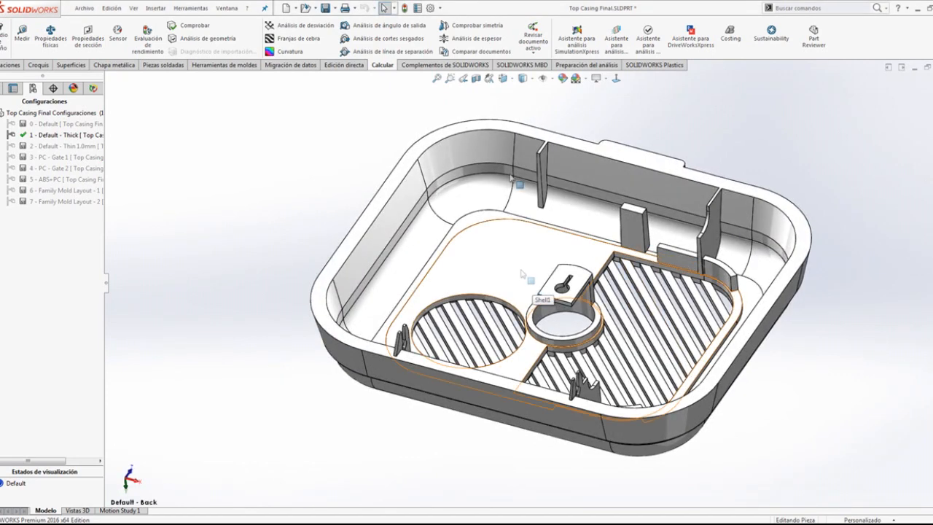
# Step: Start a manual shell mesh in SOLIDWORKS Plastics and advance through the mesh options and domains to the surface mesh stage
pyautogui.click(660, 65)
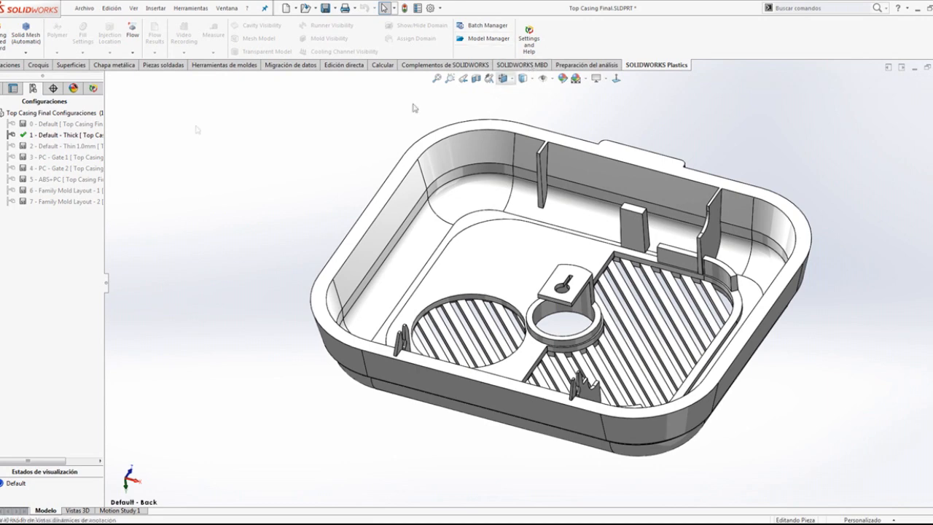
pyautogui.click(95, 89)
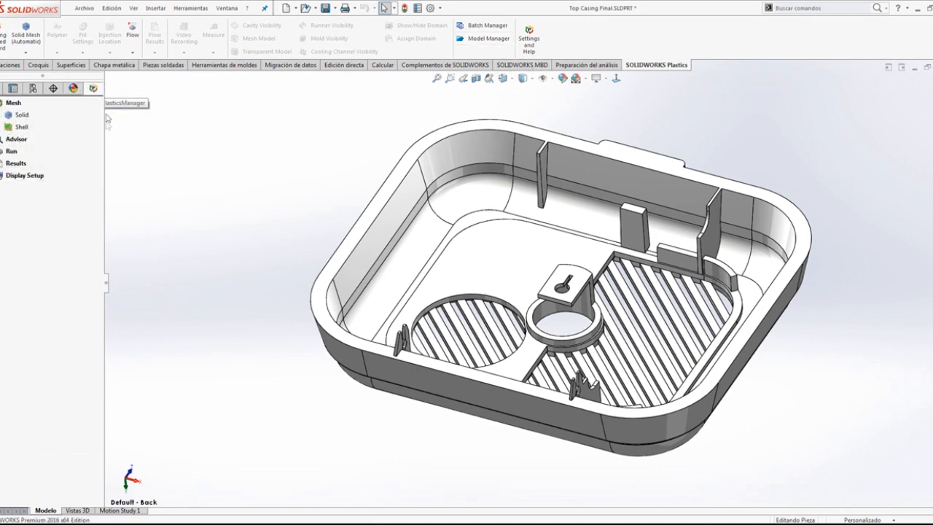
pyautogui.rightClick(22, 129)
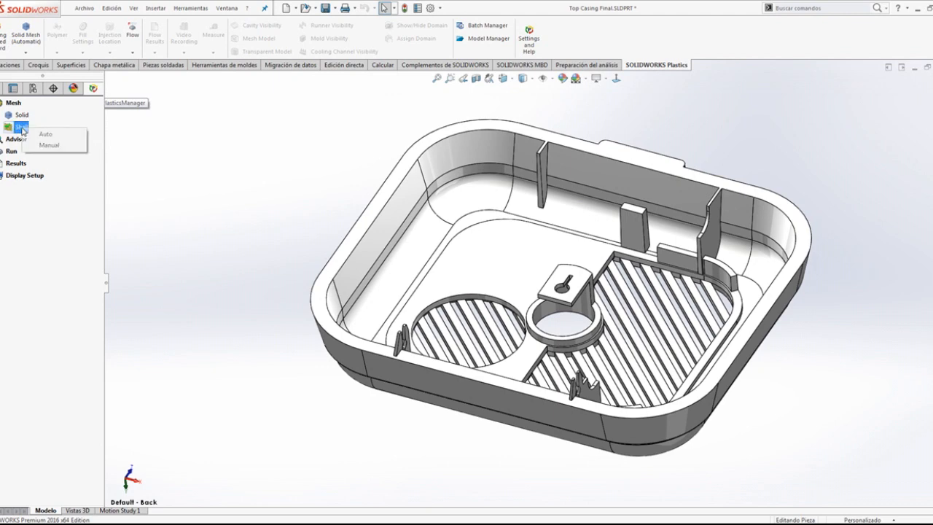
pyautogui.click(49, 146)
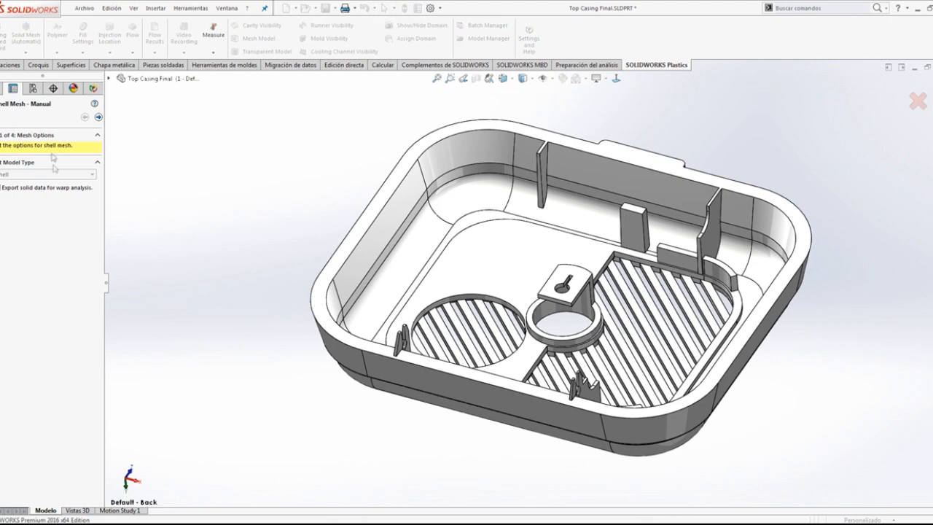
pyautogui.click(98, 117)
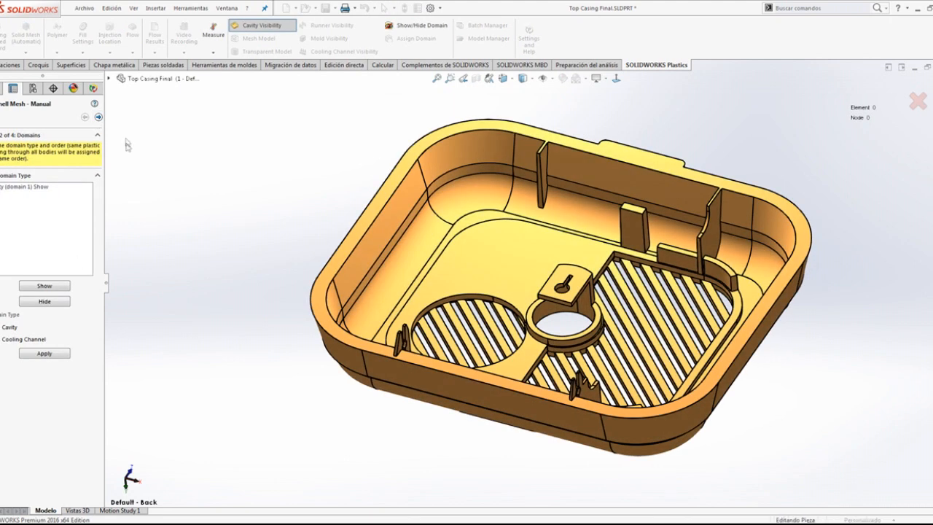
pyautogui.click(98, 117)
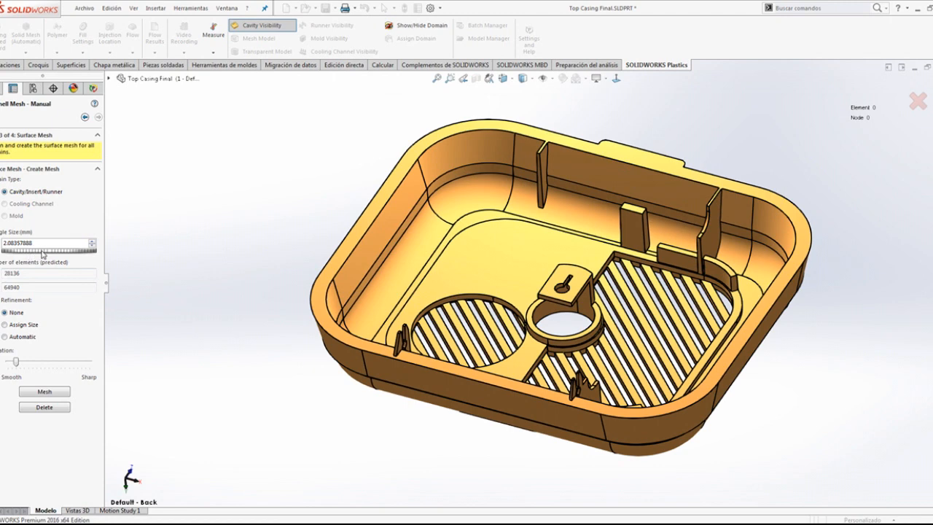
# Step: Create a cavity surface mesh with a triangle size of 3.5420841 mm and no refinement
pyautogui.moveTo(43, 253)
pyautogui.mouseDown()
pyautogui.moveTo(53, 253)
pyautogui.moveTo(36, 254)
pyautogui.mouseUp()
pyautogui.click(60, 393)
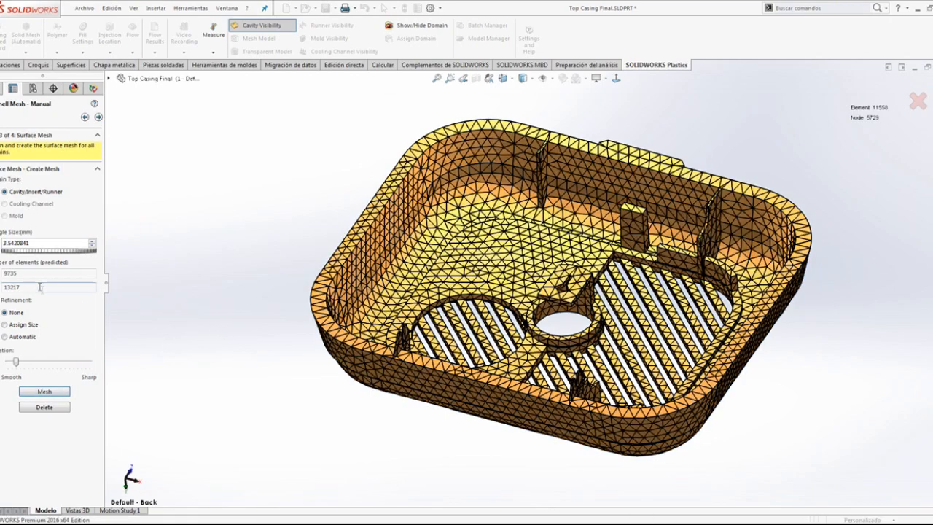
pyautogui.moveTo(453, 299); pyautogui.dragTo(469, 317, button='middle')
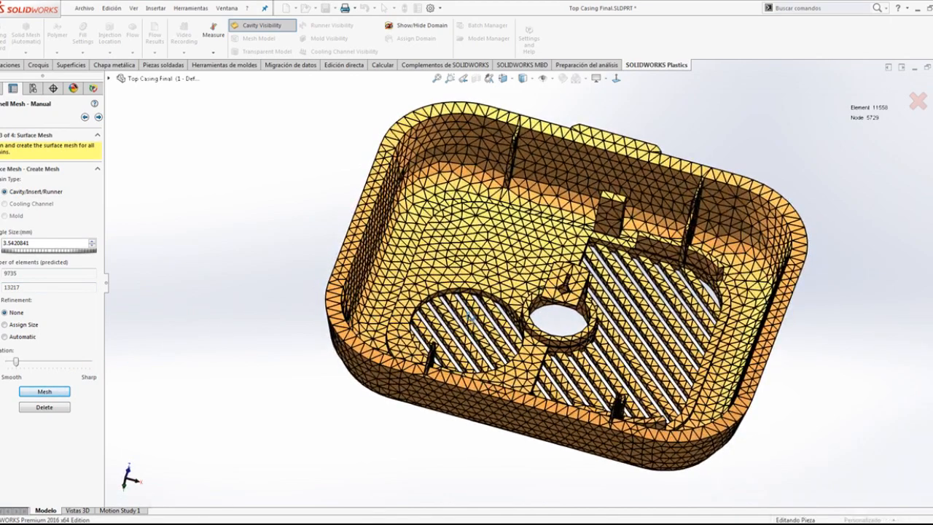
# Step: Remesh the cavity surface with a coarse triangle size of 15.21012583 mm
pyautogui.moveTo(13, 255); pyautogui.dragTo(73, 263)
pyautogui.click(60, 394)
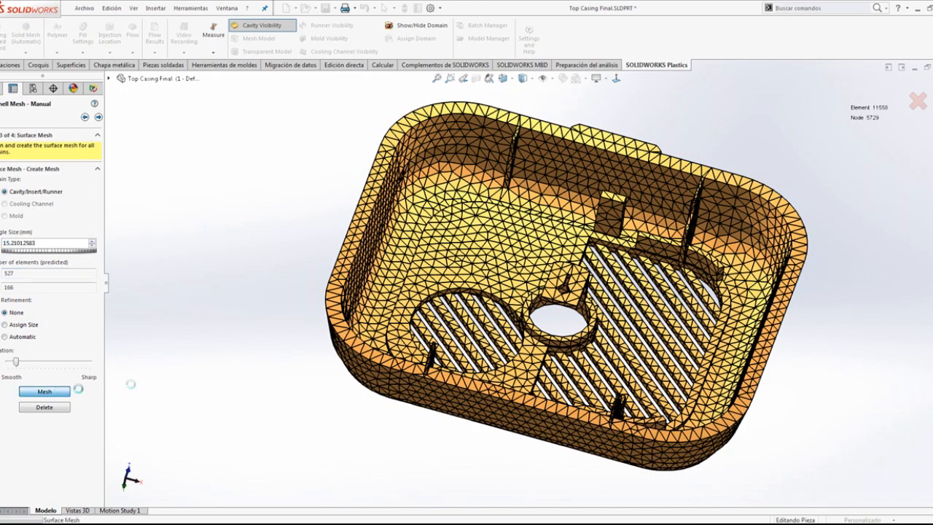
pyautogui.moveTo(613, 289); pyautogui.dragTo(571, 301, button='middle')
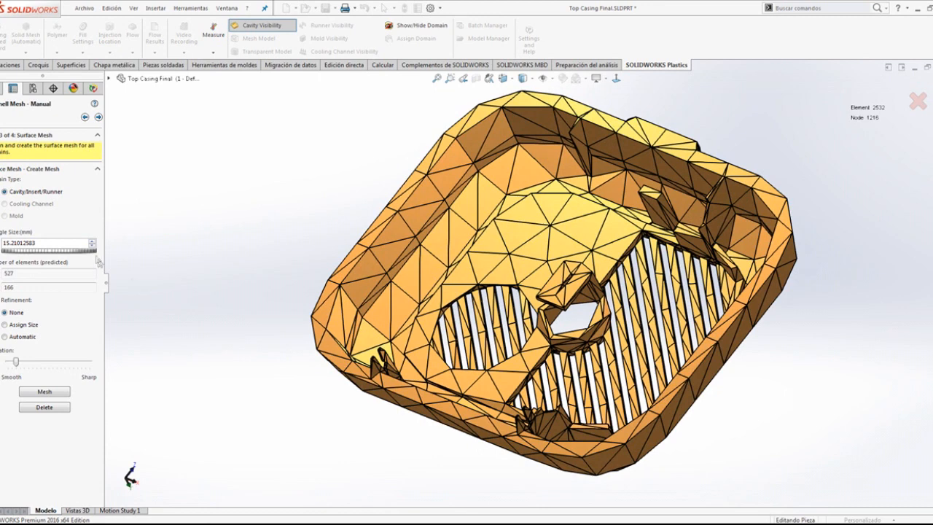
# Step: Remesh the cavity surface with a very fine triangle size of 0.208357888 mm and inspect the dense mesh up close
pyautogui.moveTo(94, 254); pyautogui.dragTo(7, 258)
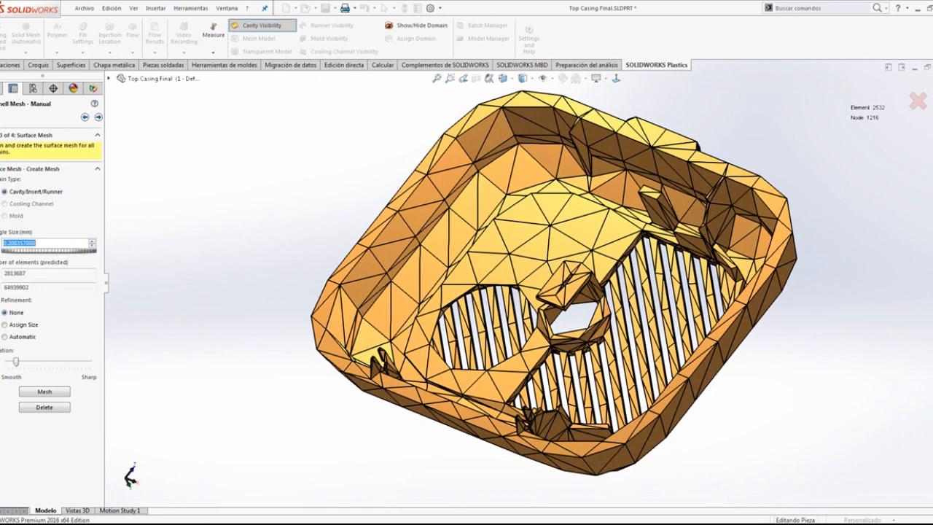
pyautogui.click(56, 394)
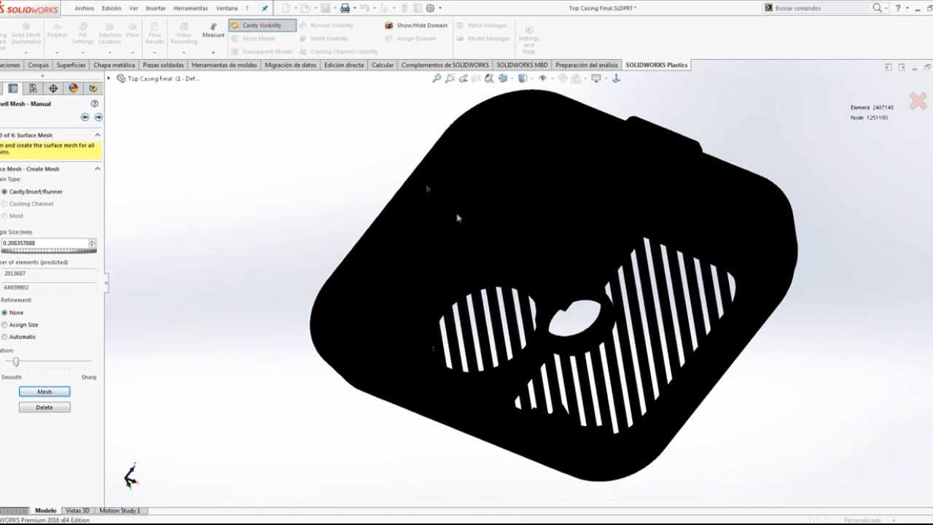
pyautogui.scroll(-10, 493, 280)
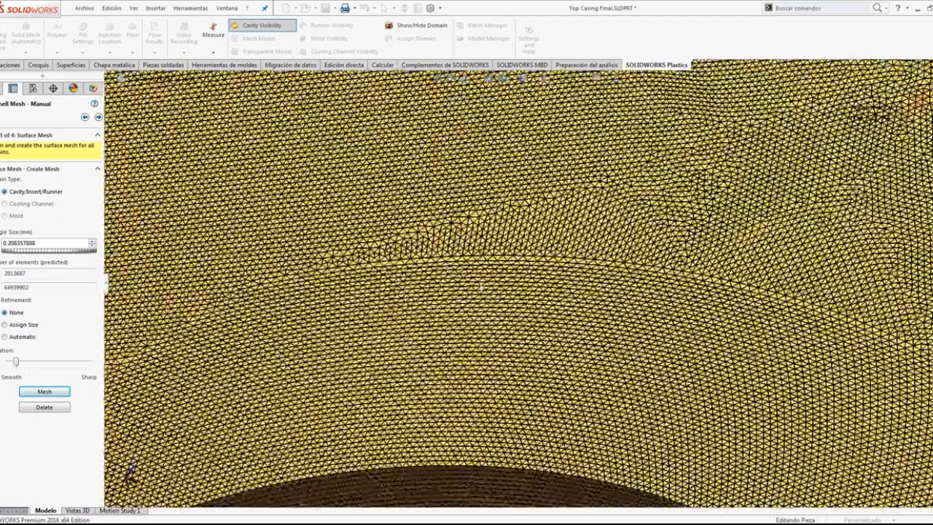
pyautogui.moveTo(481, 289); pyautogui.dragTo(592, 316, button='middle')
# Step: Remesh the cavity surface with a coarser triangle size of 10.62625229 mm and inspect the whole casing
pyautogui.moveTo(35, 252); pyautogui.dragTo(69, 253)
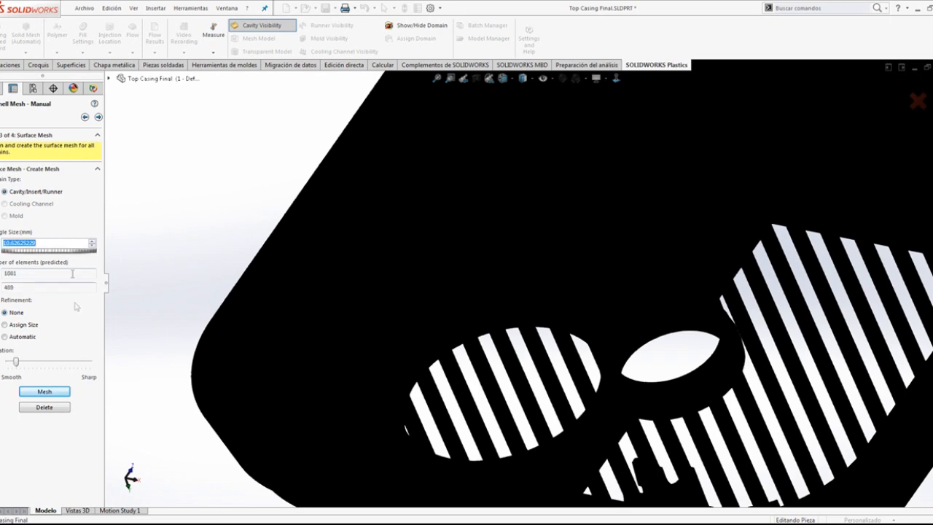
pyautogui.click(58, 393)
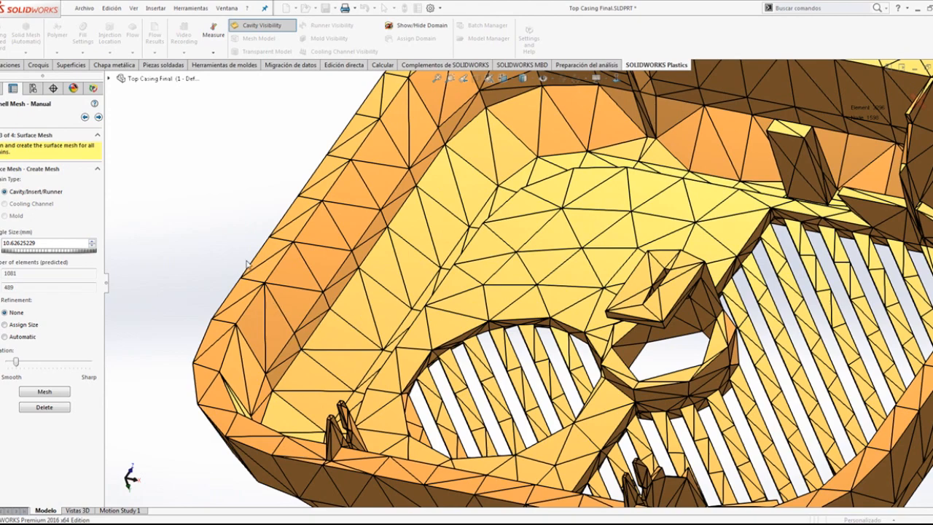
pyautogui.scroll(5, 260, 265)
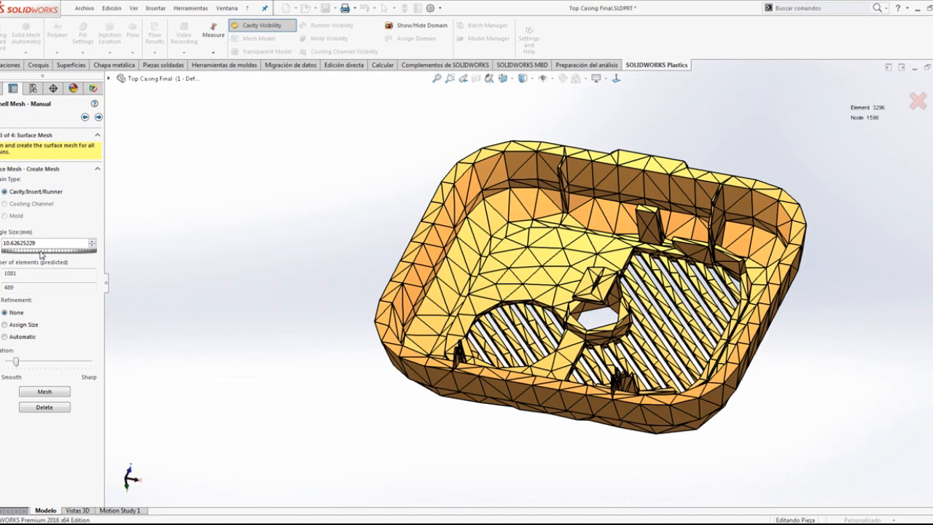
# Step: Set the triangle size to 5 mm and remesh the cavity surface without refinement
pyautogui.moveTo(40, 253); pyautogui.dragTo(31, 254)
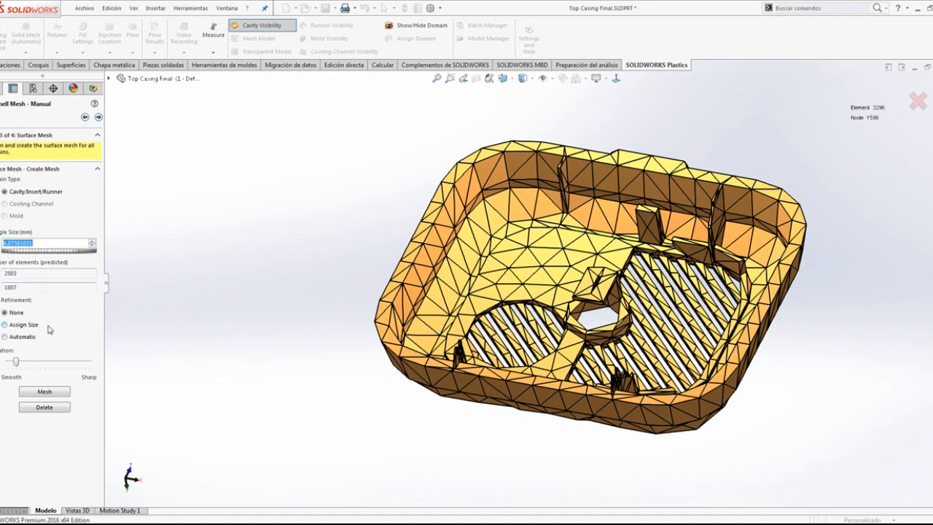
pyautogui.write('5')
pyautogui.click(56, 391)
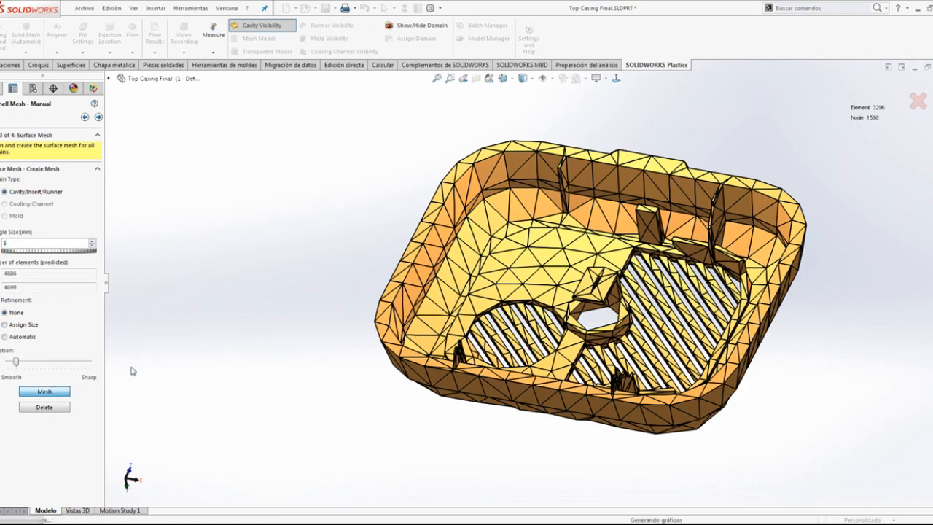
pyautogui.moveTo(519, 342)
pyautogui.mouseDown(button='middle')
pyautogui.moveTo(521, 299)
pyautogui.moveTo(519, 353)
pyautogui.mouseUp(button='middle')
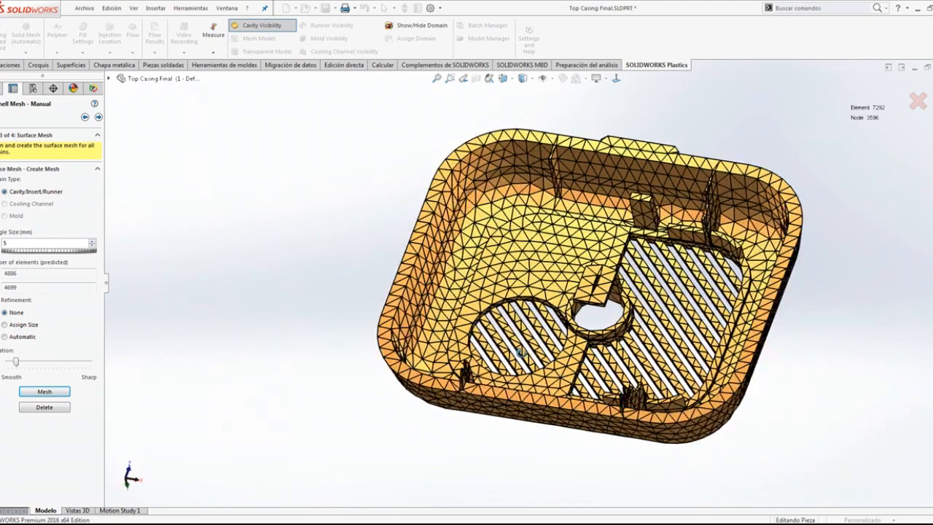
# Step: Advance past the mesh summary to the mesh editing stage and finish the manual shell mesh
pyautogui.click(98, 117)
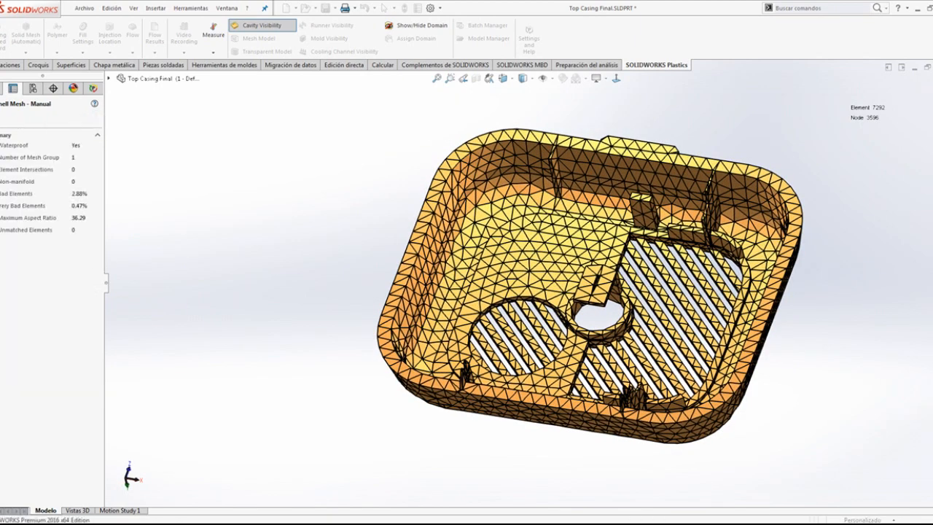
pyautogui.click(3, 116)
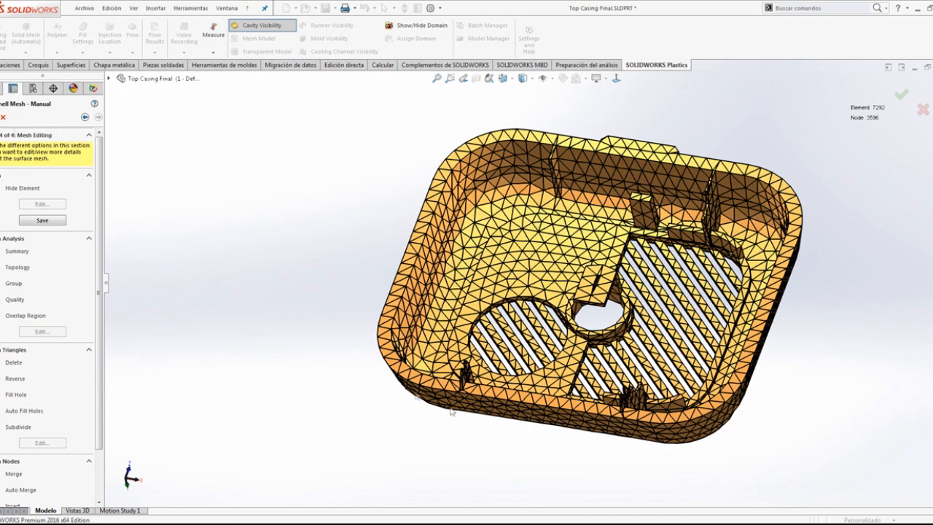
pyautogui.click(3, 117)
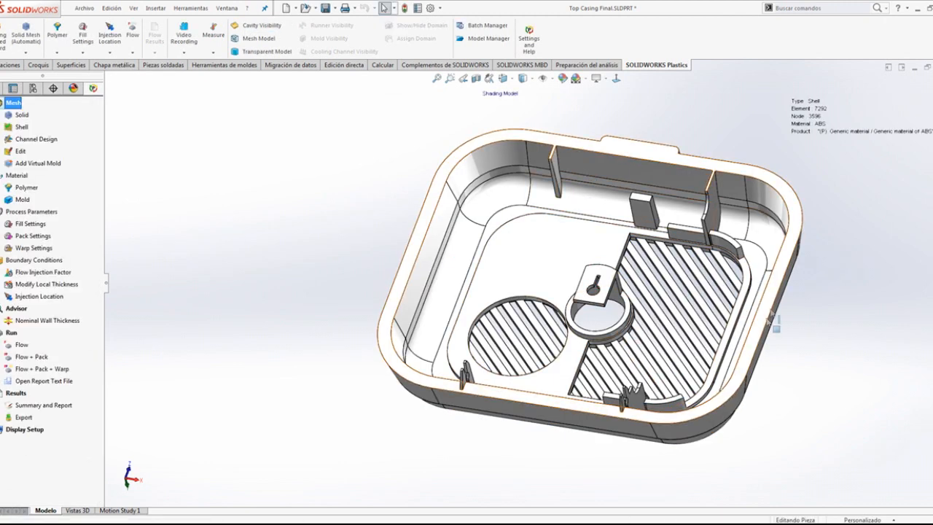
# Step: Show the meshed cavity temporarily to examine the casing's interior, and hide it again
pyautogui.click(252, 25)
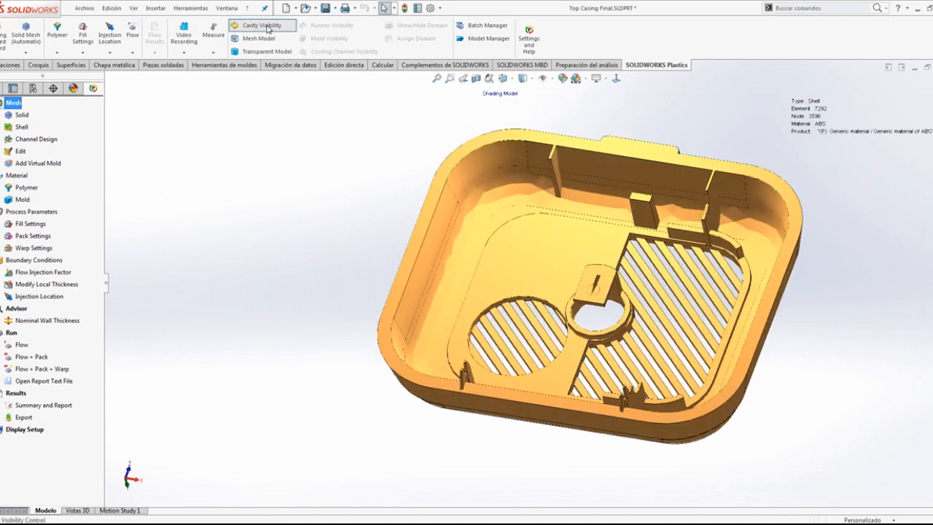
pyautogui.scroll(-3, 662, 235)
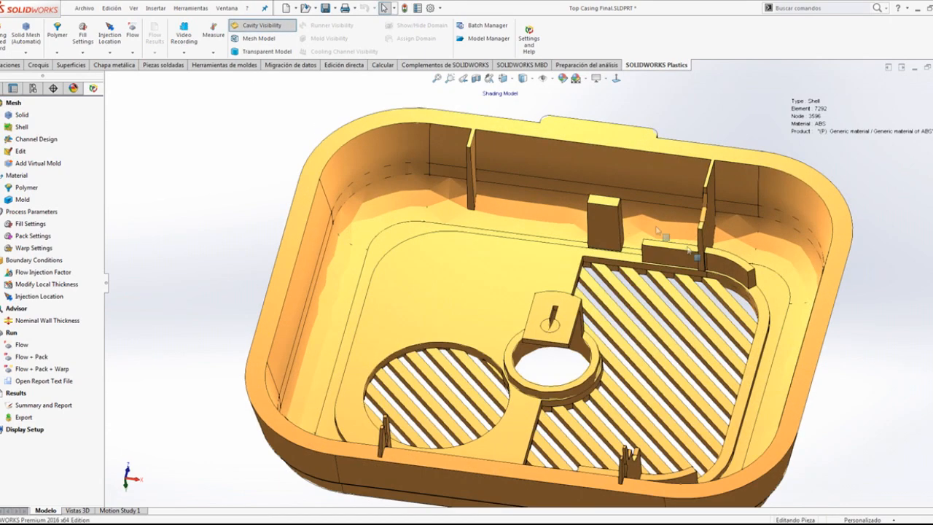
pyautogui.moveTo(508, 310)
pyautogui.mouseDown(button='middle')
pyautogui.moveTo(479, 292)
pyautogui.moveTo(475, 309)
pyautogui.moveTo(510, 304)
pyautogui.mouseUp(button='middle')
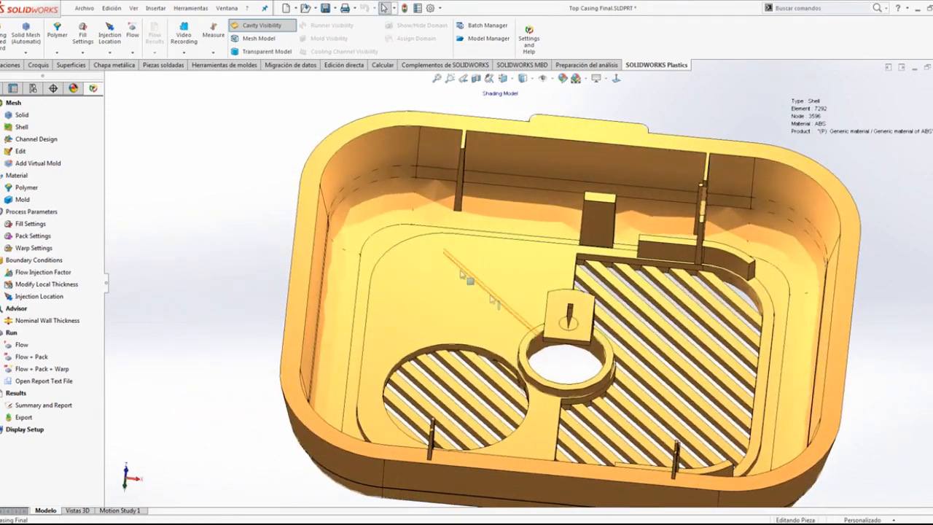
pyautogui.click(255, 26)
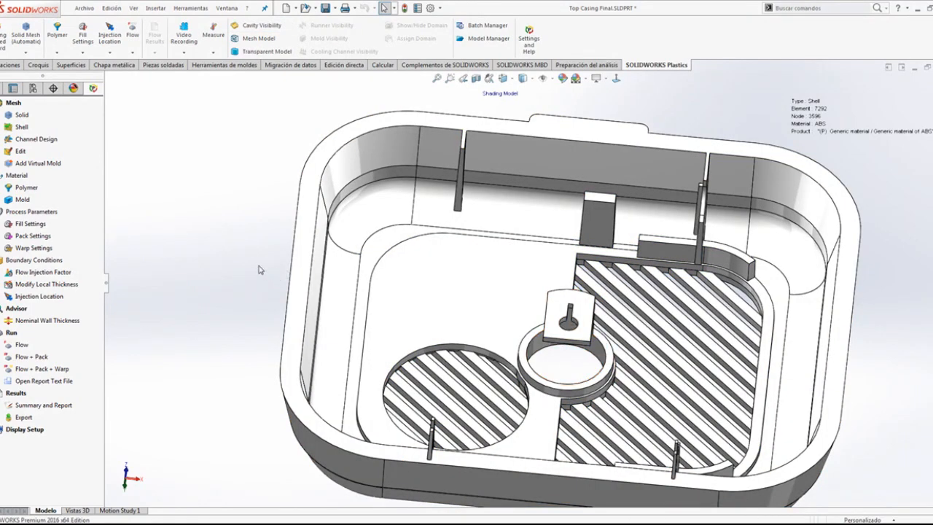
# Step: Open the polymer settings for the cavity and browse the default and user-defined plastics databases
pyautogui.rightClick(32, 189)
pyautogui.click(85, 195)
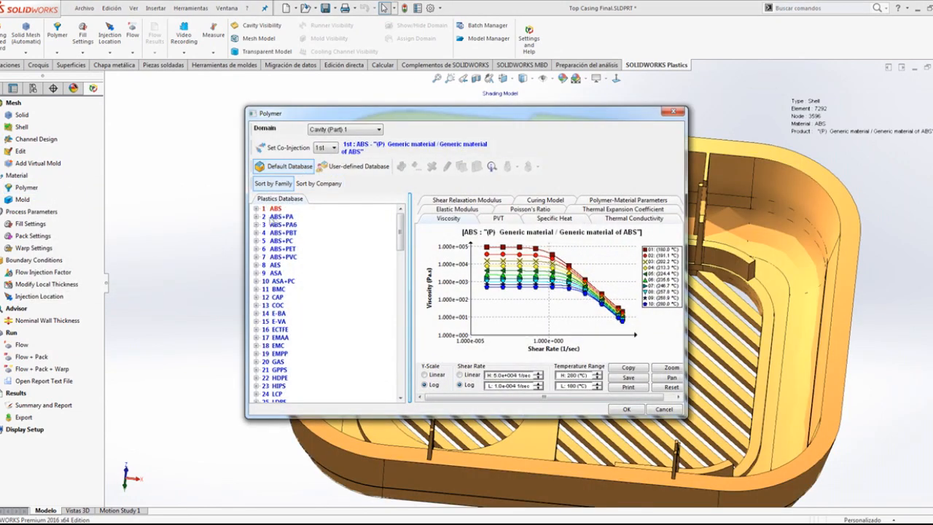
pyautogui.moveTo(401, 229); pyautogui.dragTo(413, 374)
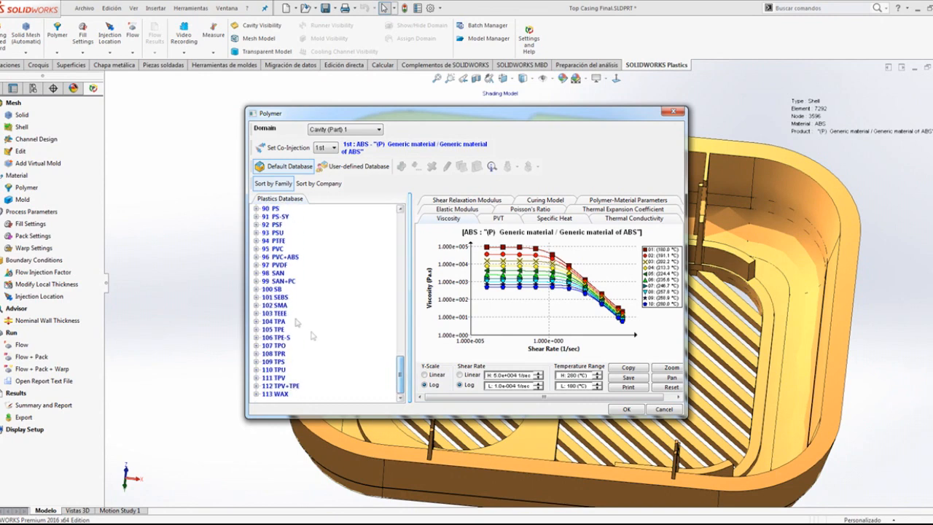
pyautogui.click(369, 169)
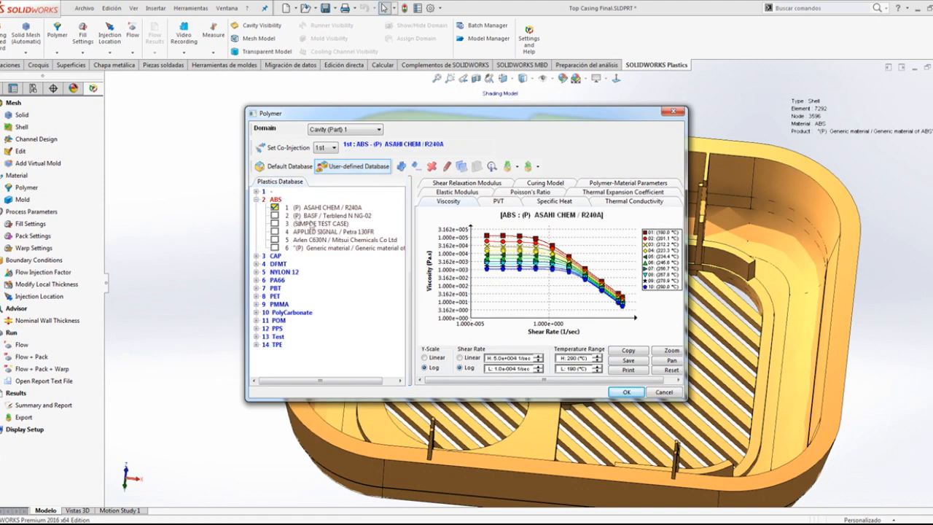
# Step: Review the specific heat, viscosity and fiber percentage inputs for a new user-defined ABS product, and discard the entry
pyautogui.click(404, 171)
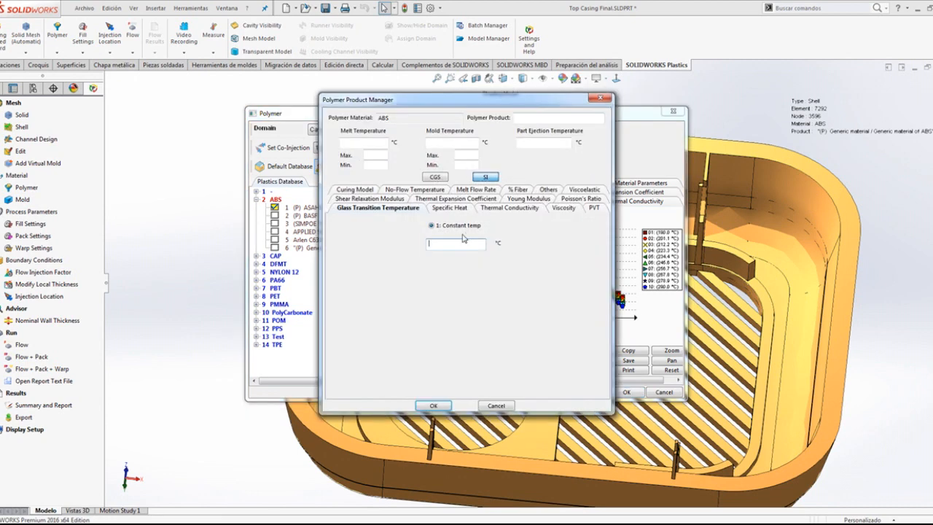
pyautogui.click(460, 210)
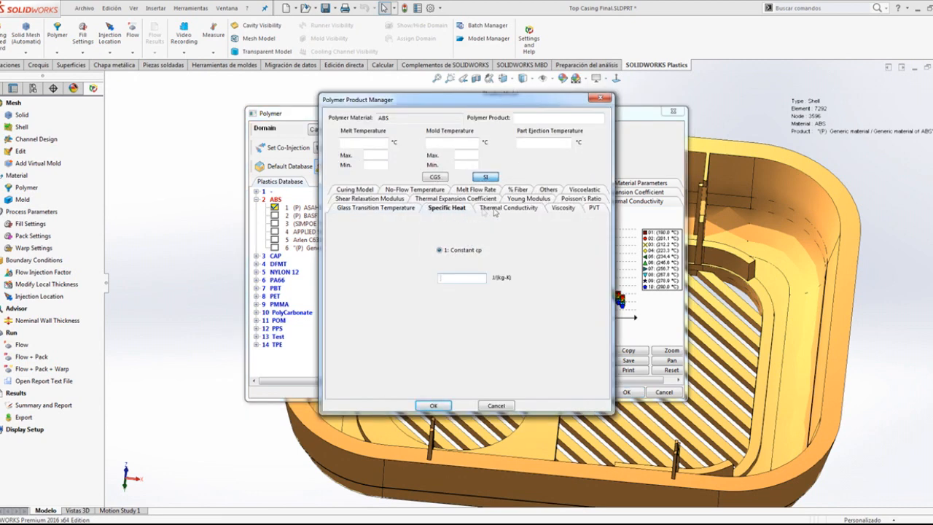
pyautogui.click(562, 208)
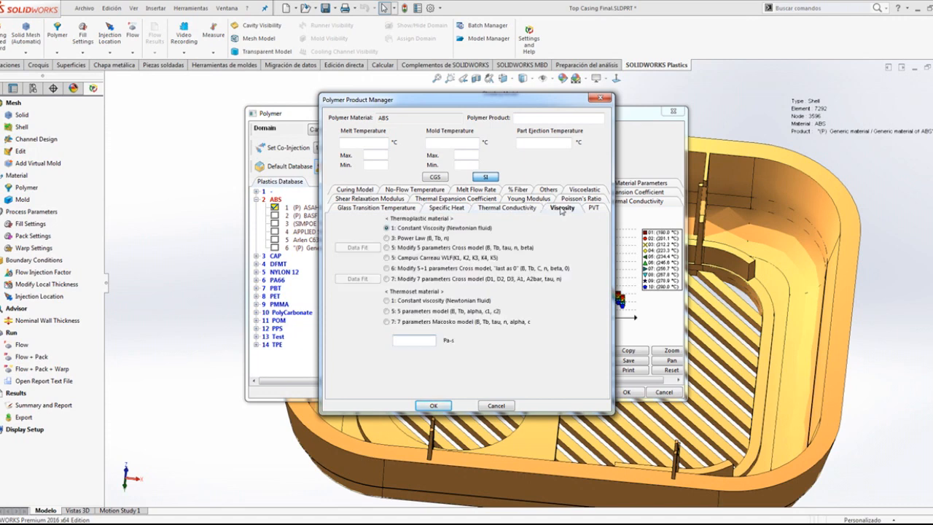
pyautogui.click(521, 190)
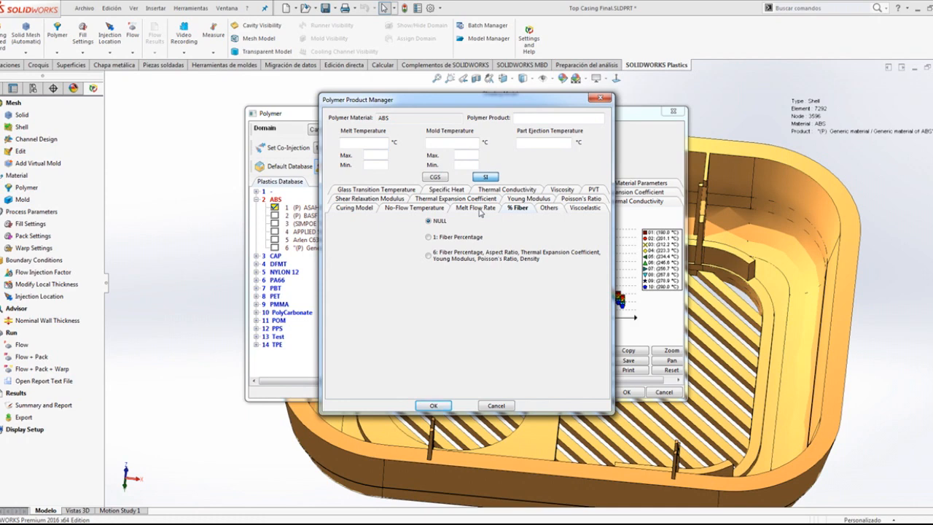
pyautogui.click(507, 406)
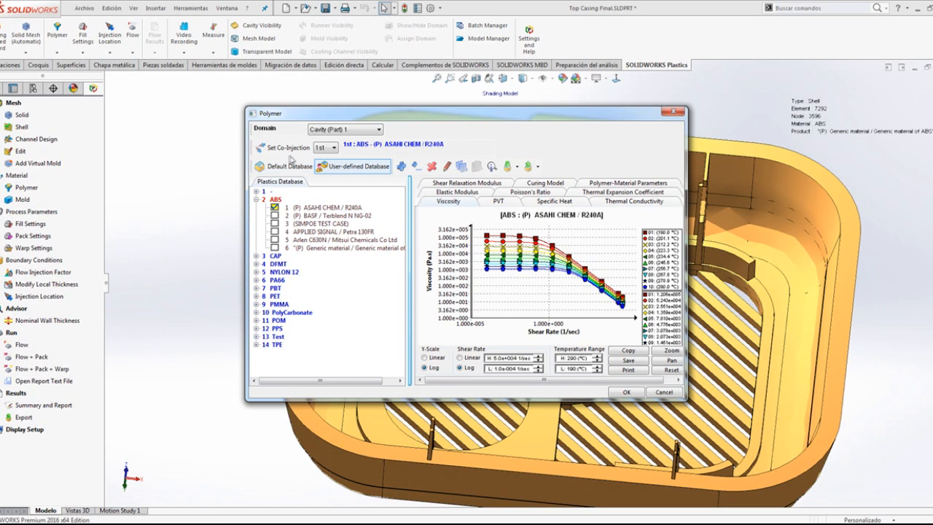
# Step: Examine the PVT, specific heat, thermal conductivity and Poisson's ratio curves of the ABS product ASAHI CHEM / R240A
pyautogui.click(500, 202)
pyautogui.click(554, 201)
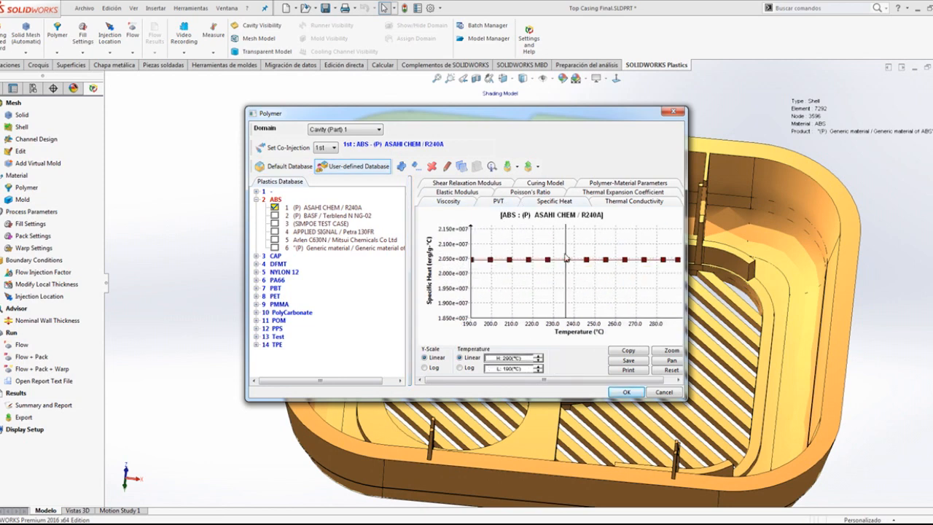
pyautogui.click(619, 202)
pyautogui.click(537, 193)
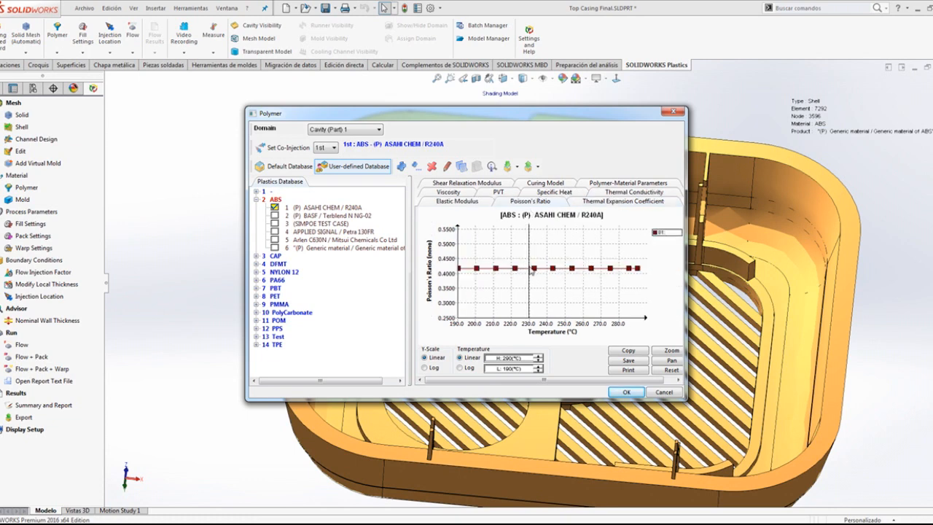
# Step: Assign the generic PC material from the default plastics database to the cavity
pyautogui.click(292, 167)
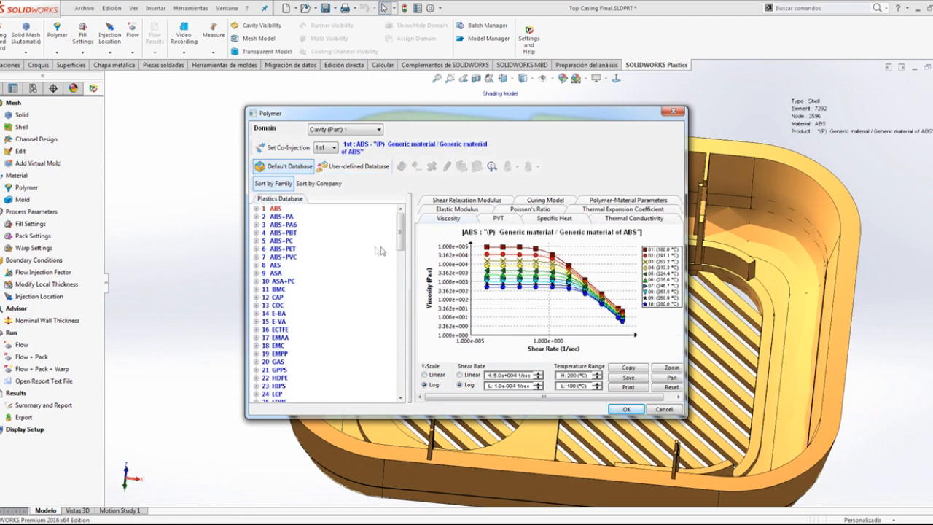
pyautogui.moveTo(402, 230); pyautogui.dragTo(398, 312)
pyautogui.click(256, 274)
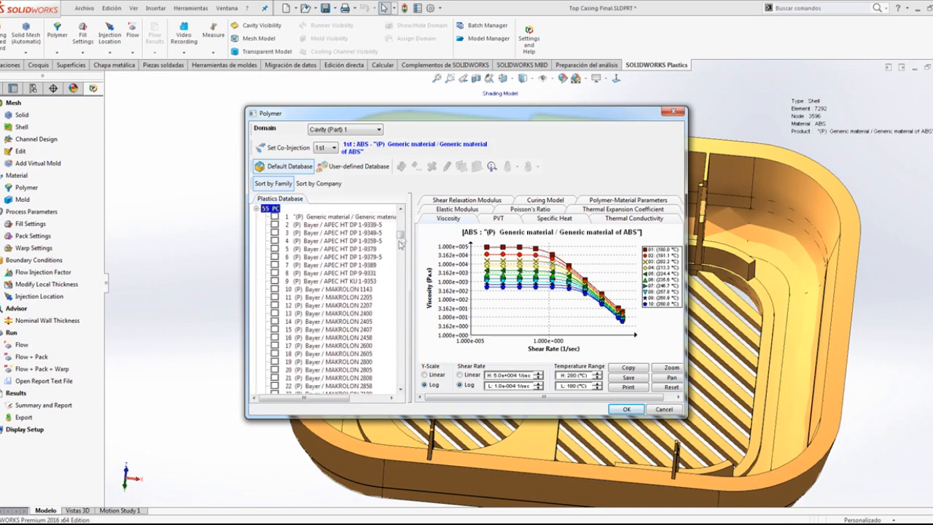
pyautogui.moveTo(401, 238)
pyautogui.mouseDown()
pyautogui.moveTo(400, 264)
pyautogui.moveTo(402, 234)
pyautogui.mouseUp()
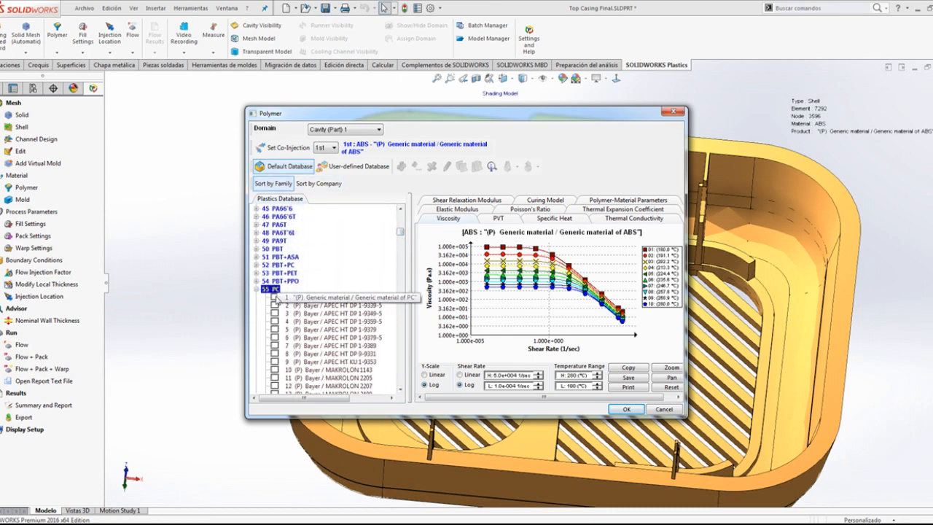
pyautogui.click(275, 298)
pyautogui.click(628, 410)
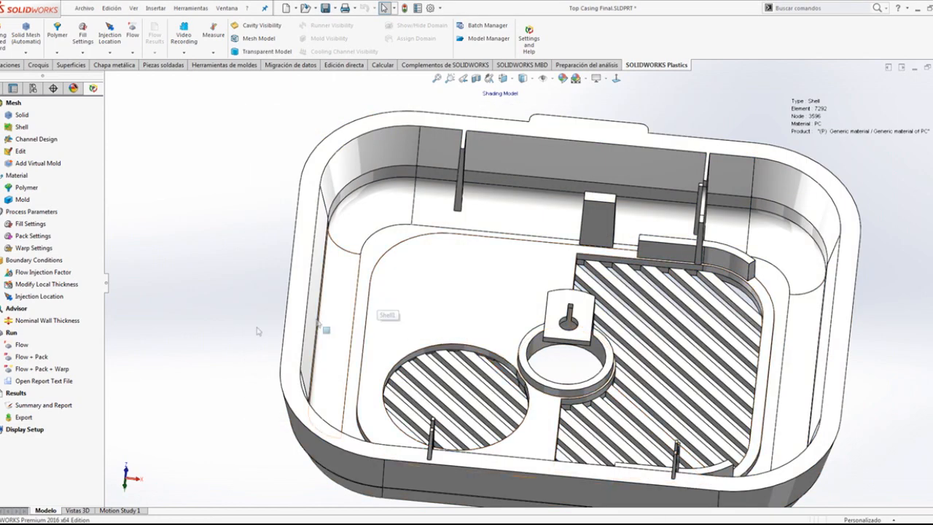
# Step: Add an injection location with a 3 mm diameter at the middle of the outer edge of the casing rim's raised tab
pyautogui.click(46, 300)
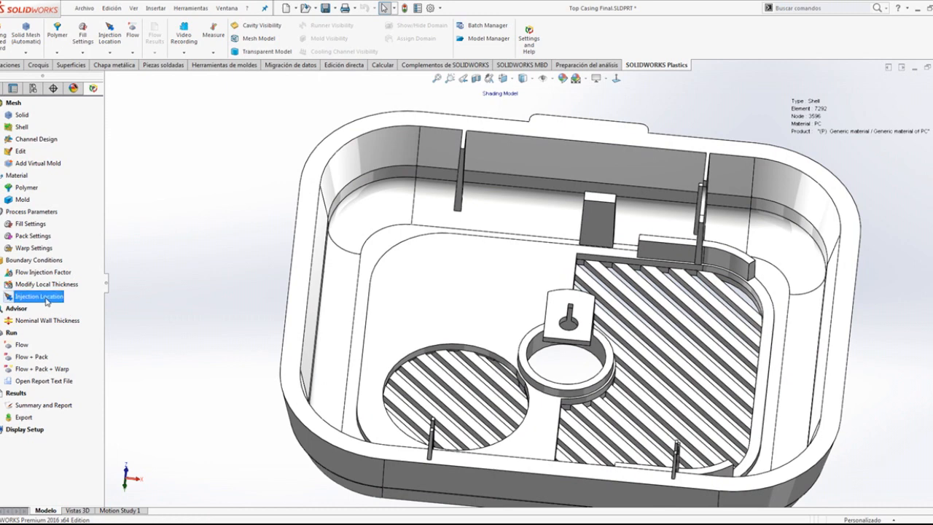
pyautogui.rightClick(45, 300)
pyautogui.click(81, 306)
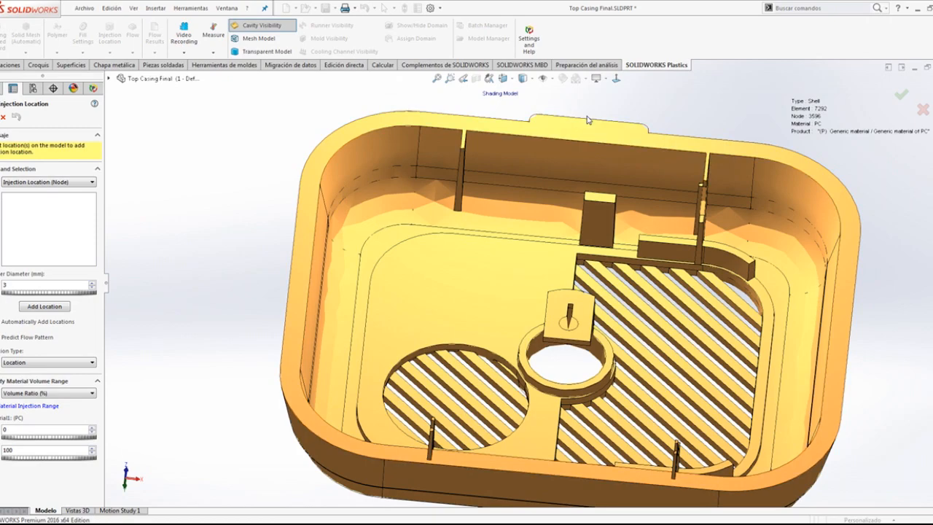
pyautogui.moveTo(648, 235); pyautogui.dragTo(557, 377, button='middle')
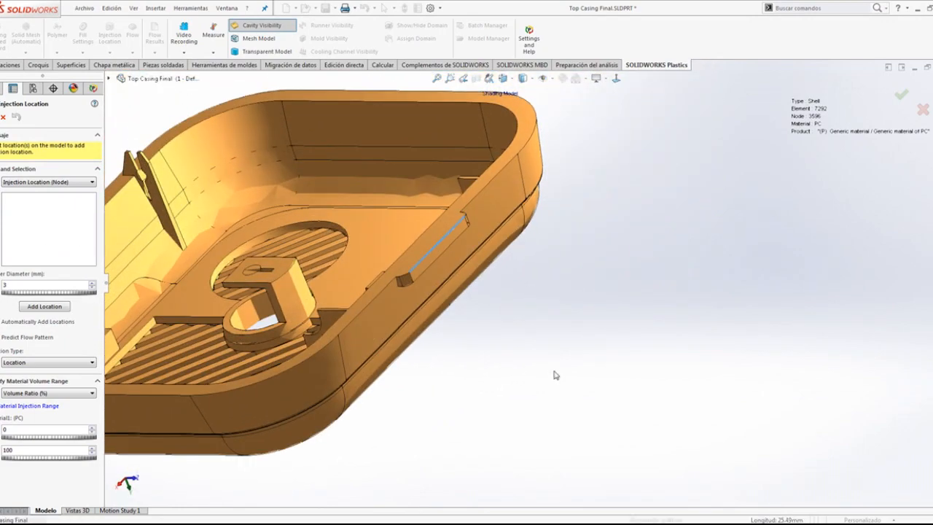
pyautogui.click(438, 250)
pyautogui.moveTo(541, 291); pyautogui.dragTo(552, 323, button='middle')
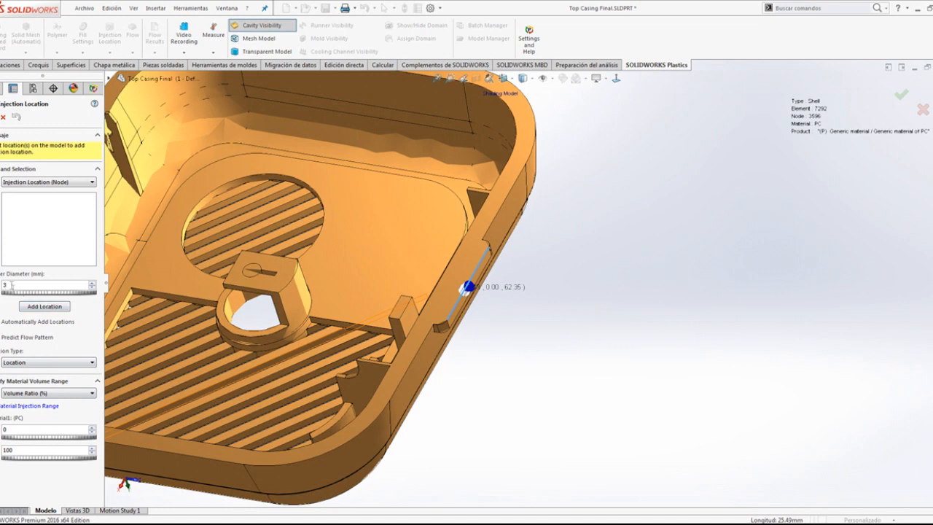
pyautogui.click(45, 306)
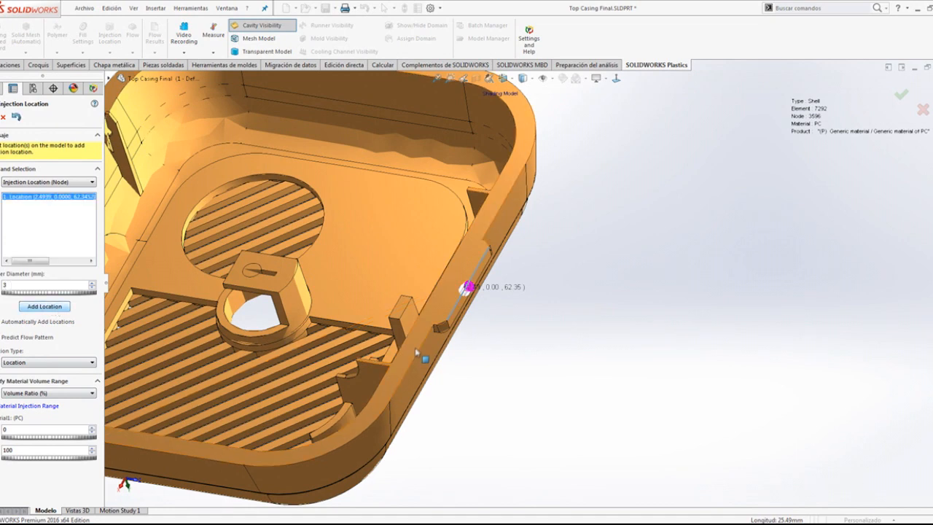
# Step: Check the injection location on the casing's rim tab and accept it
pyautogui.moveTo(423, 354); pyautogui.dragTo(421, 332, button='middle')
pyautogui.scroll(4, 421, 332)
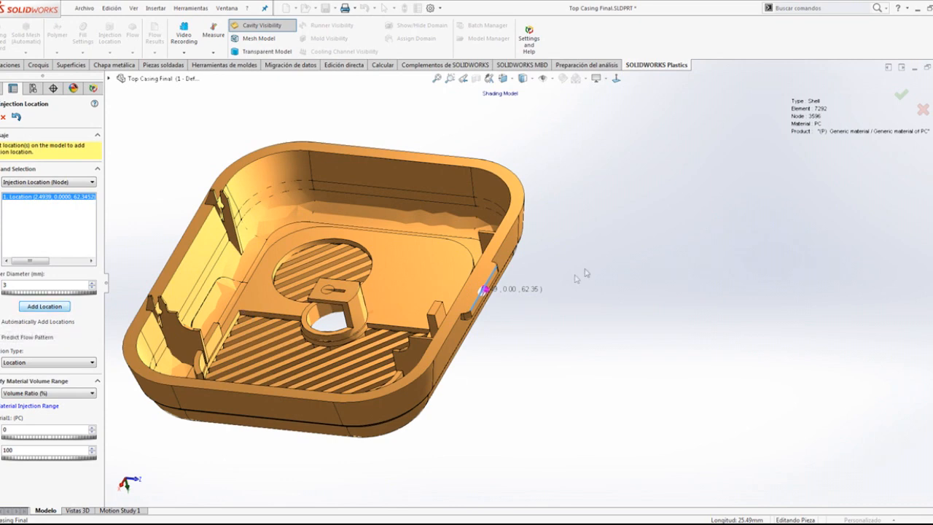
pyautogui.press('Return')
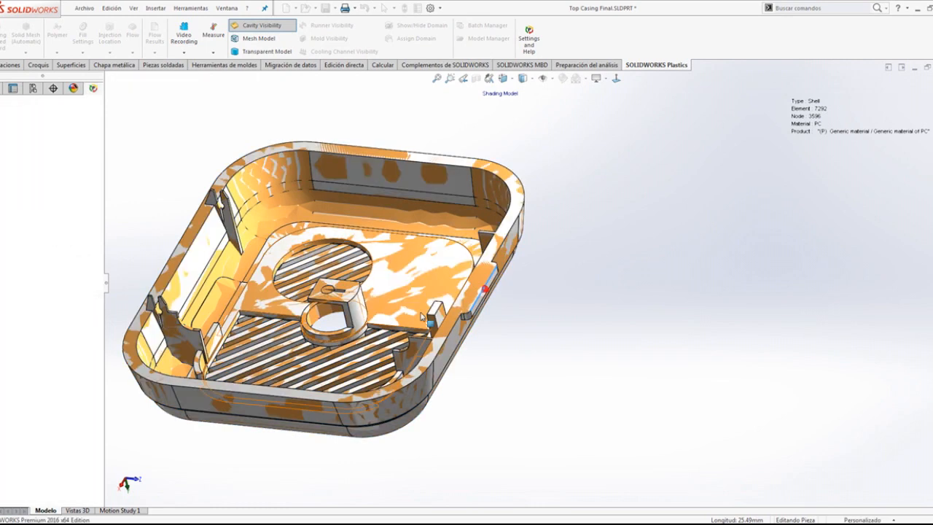
# Step: Hide the cavity model and run the Flow analysis, keeping the analysis progress window clear of the part
pyautogui.click(275, 26)
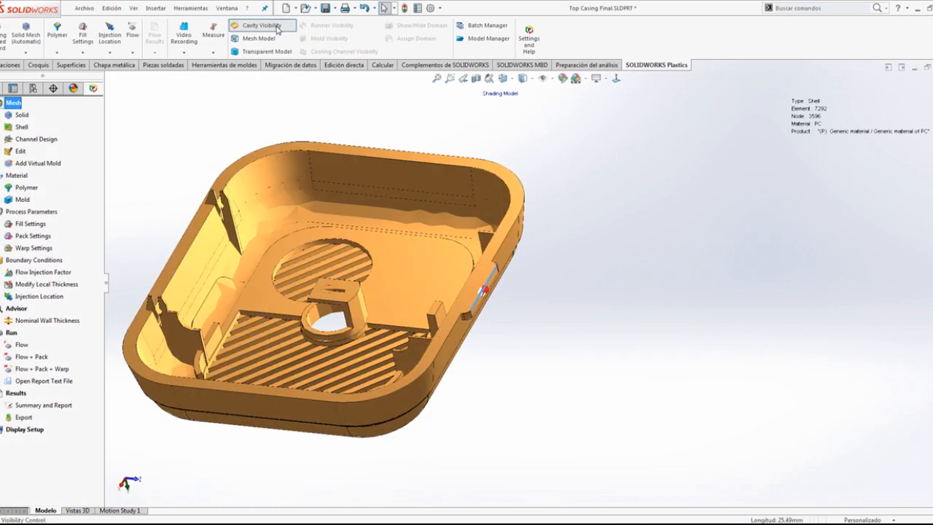
pyautogui.click(275, 28)
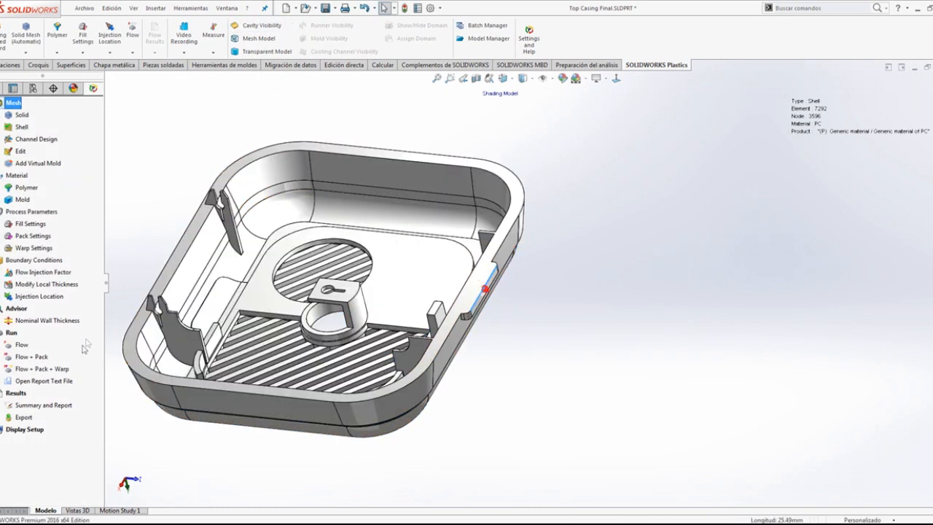
pyautogui.click(21, 346)
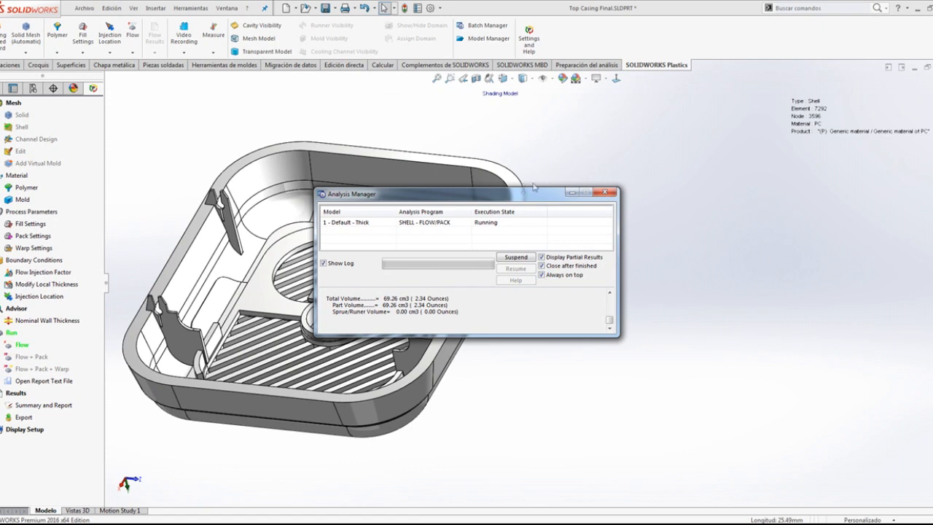
pyautogui.moveTo(505, 200); pyautogui.dragTo(735, 185)
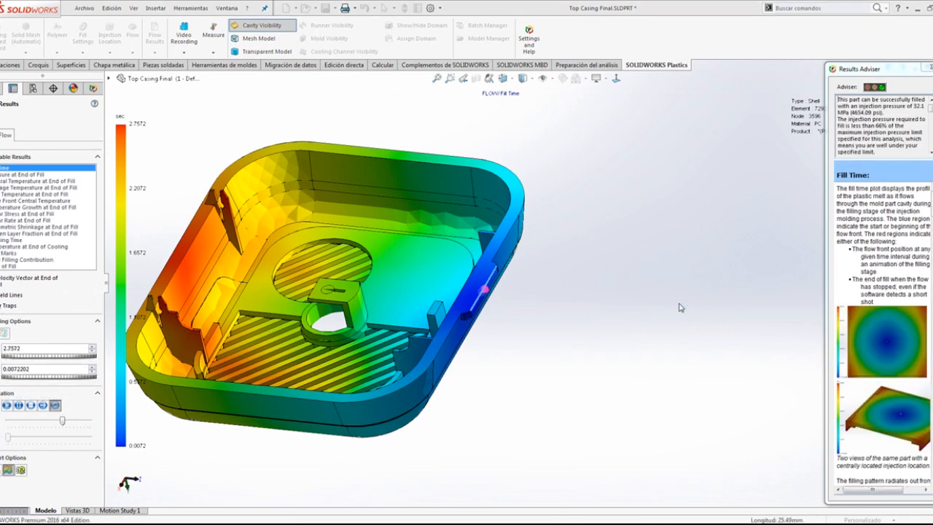
# Step: Read the Results Adviser's injection pressure assessment and Fill Time guidance, and close the adviser
pyautogui.moveTo(513, 341); pyautogui.dragTo(635, 355, button='middle')
pyautogui.moveTo(824, 172); pyautogui.dragTo(716, 172)
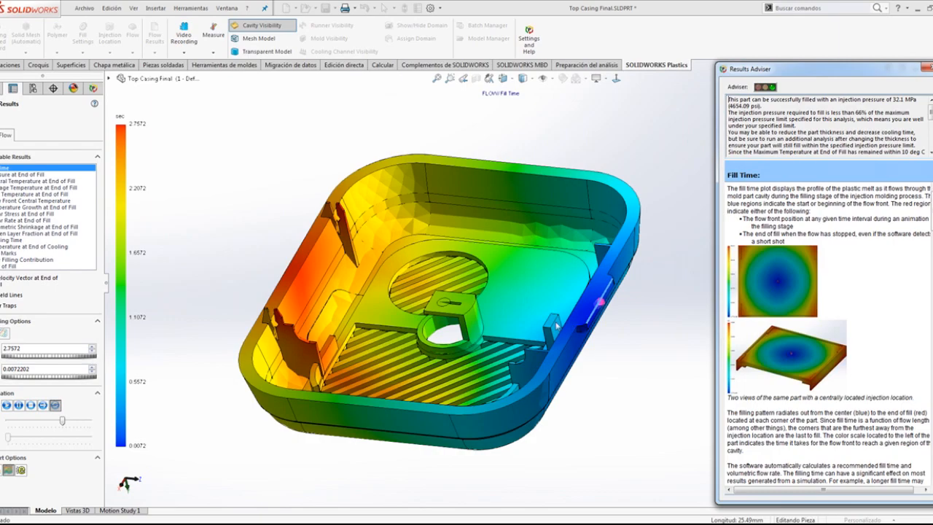
pyautogui.scroll(-2, 904, 347)
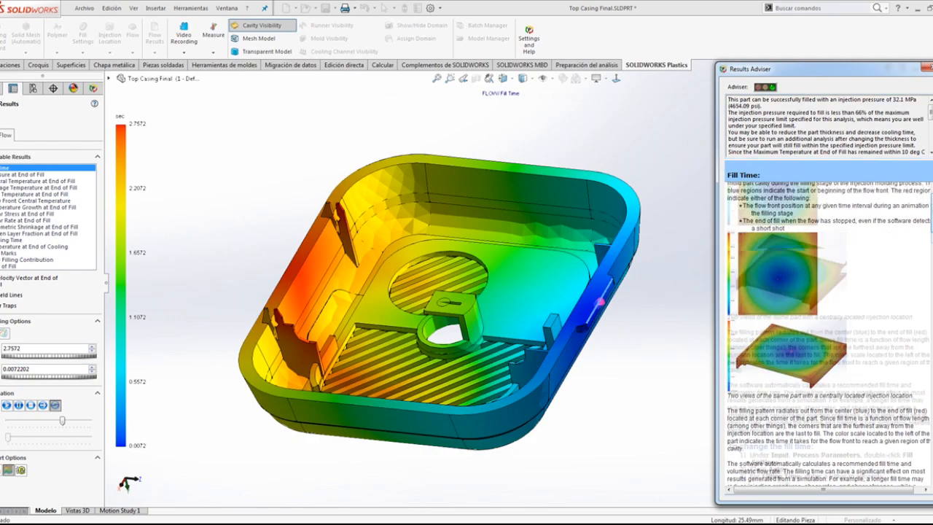
pyautogui.scroll(-6, 829, 335)
pyautogui.scroll(-5, 830, 335)
pyautogui.scroll(-5, 829, 333)
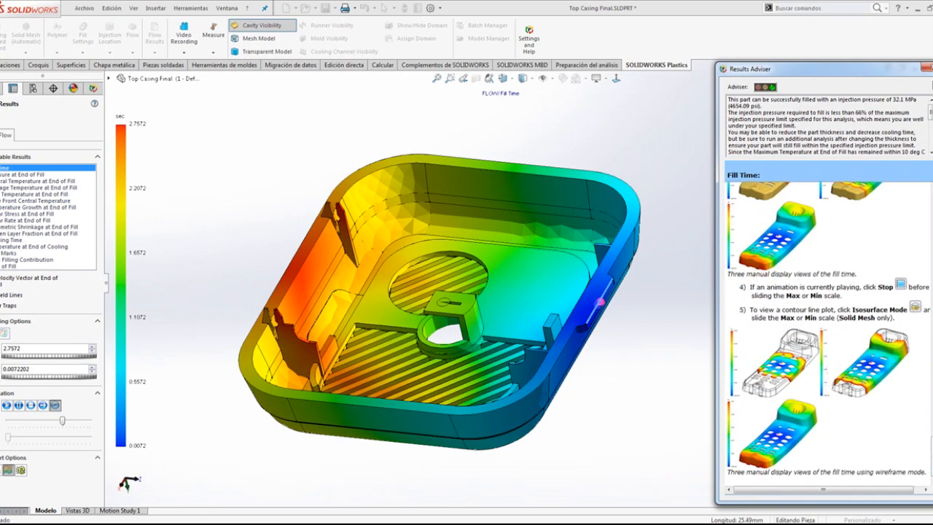
pyautogui.click(926, 67)
pyautogui.keyDown('ctrl'); pyautogui.moveTo(483, 247); pyautogui.dragTo(535, 254, button='middle'); pyautogui.keyUp('ctrl')
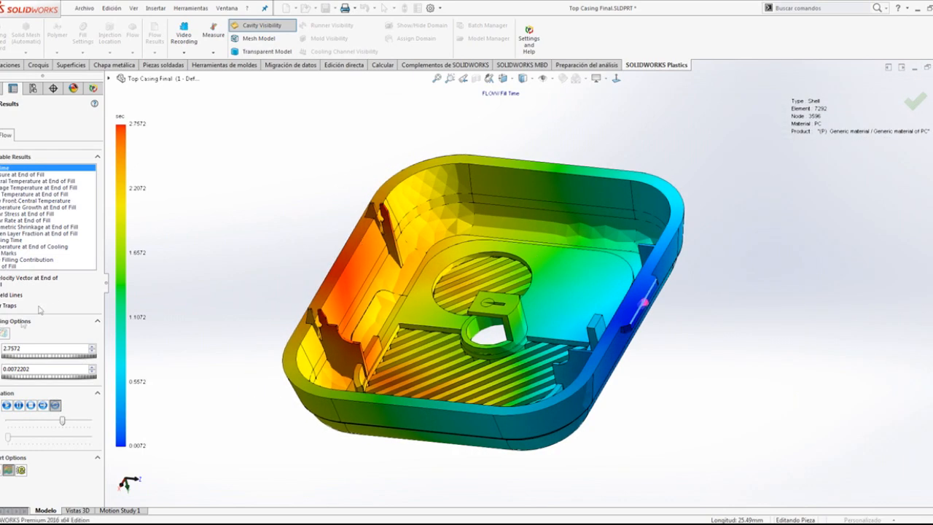
# Step: Examine the fill time in isoline mode and as a filling animation in normal contour display
pyautogui.click(8, 333)
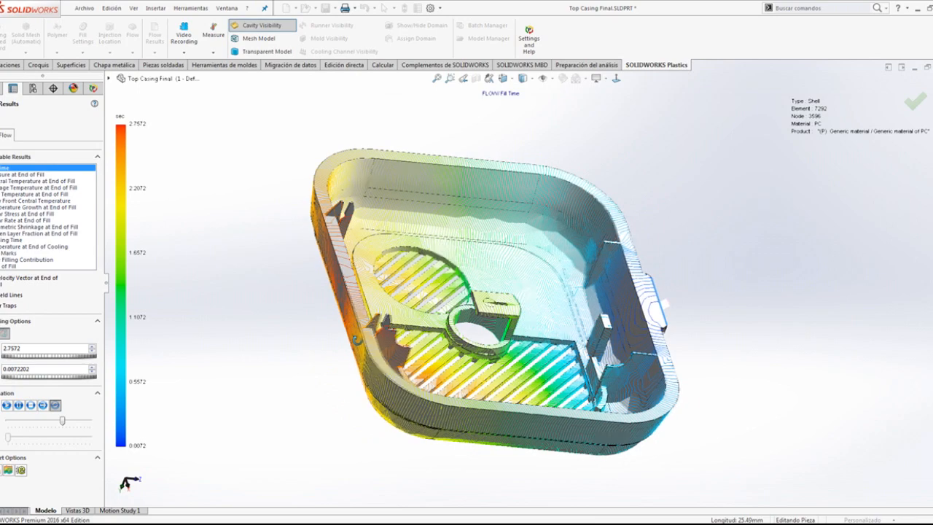
pyautogui.moveTo(317, 339); pyautogui.dragTo(314, 338, button='middle')
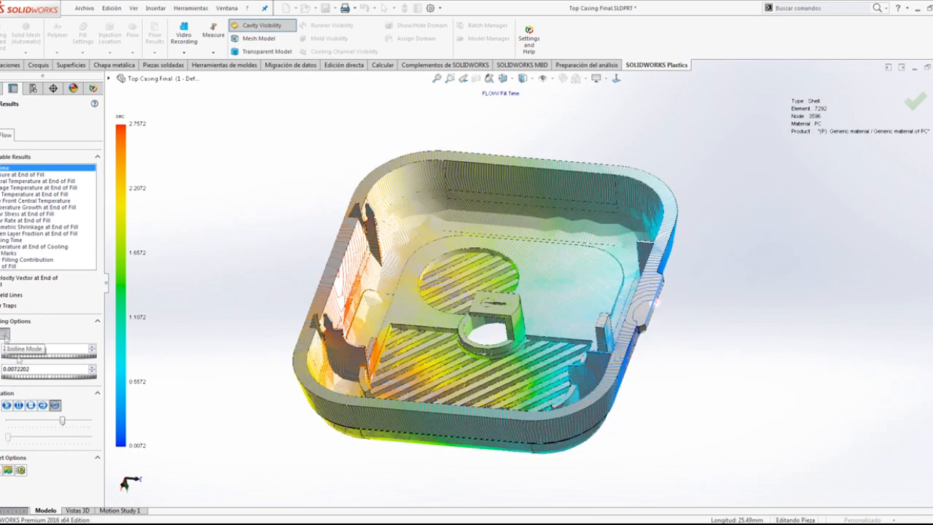
pyautogui.click(7, 406)
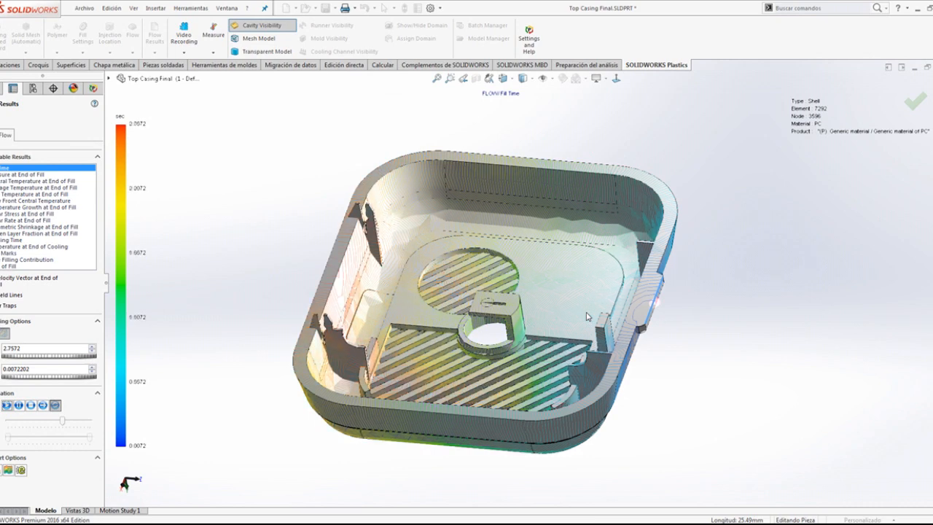
pyautogui.click(5, 336)
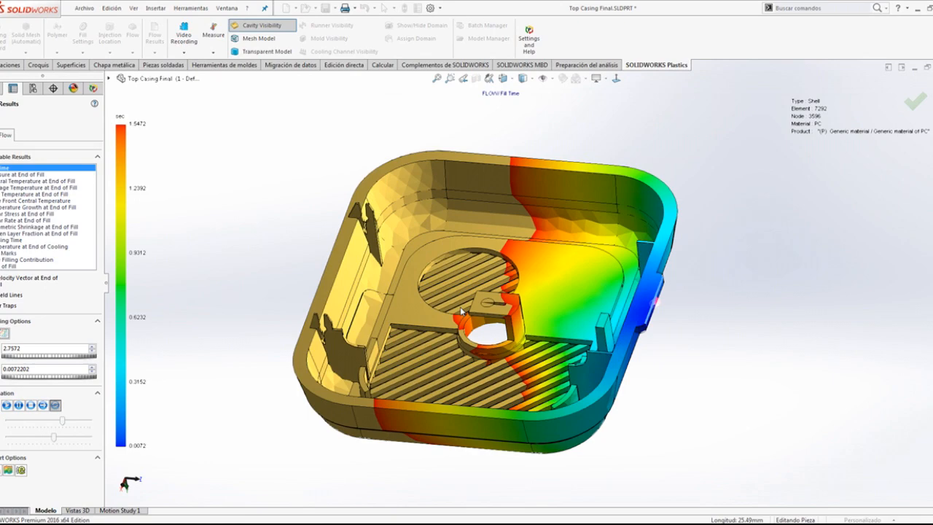
pyautogui.moveTo(461, 311); pyautogui.dragTo(431, 376, button='middle')
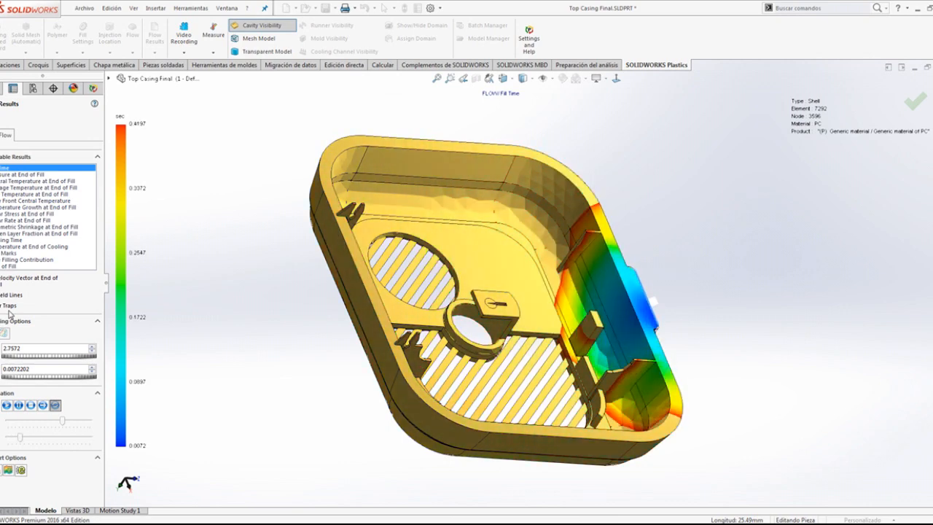
pyautogui.click(32, 408)
# Step: Examine the Pressure at End of Fill and Sink Marks plots on the casing
pyautogui.click(27, 175)
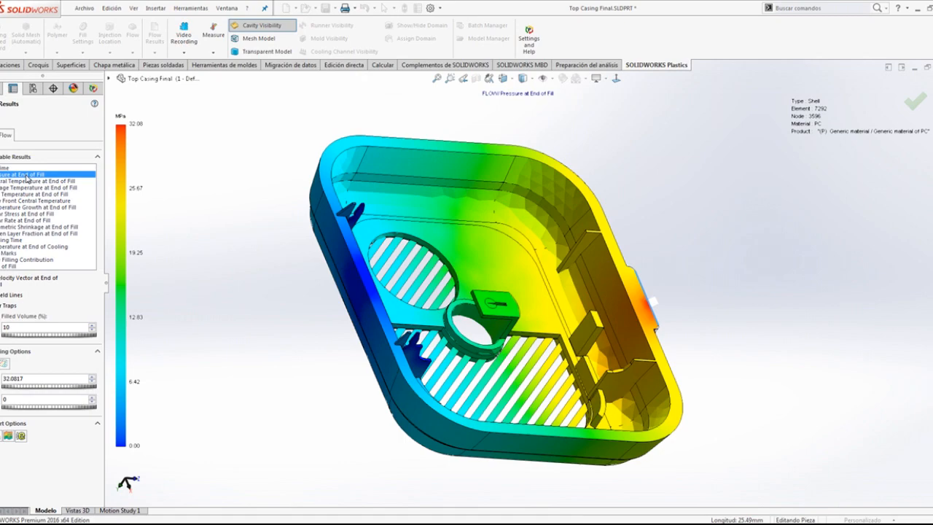
pyautogui.moveTo(442, 346); pyautogui.dragTo(391, 328, button='middle')
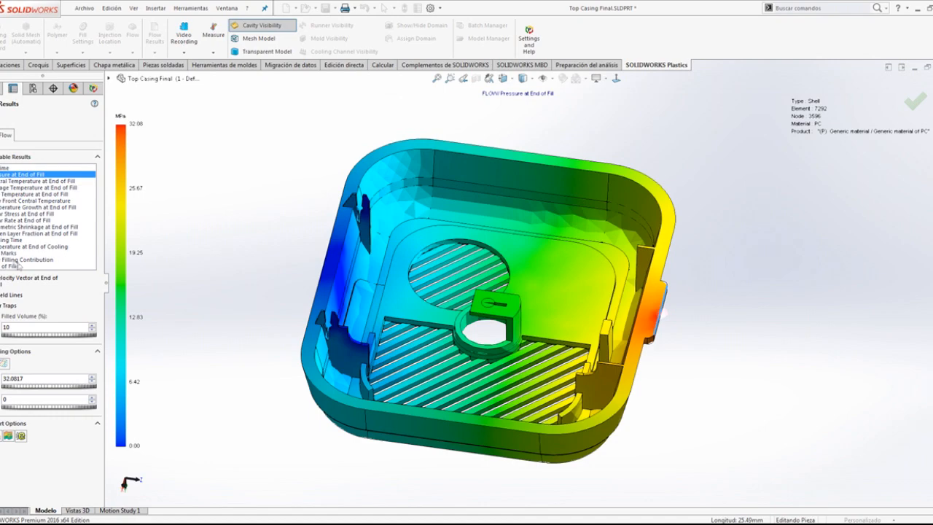
pyautogui.click(11, 254)
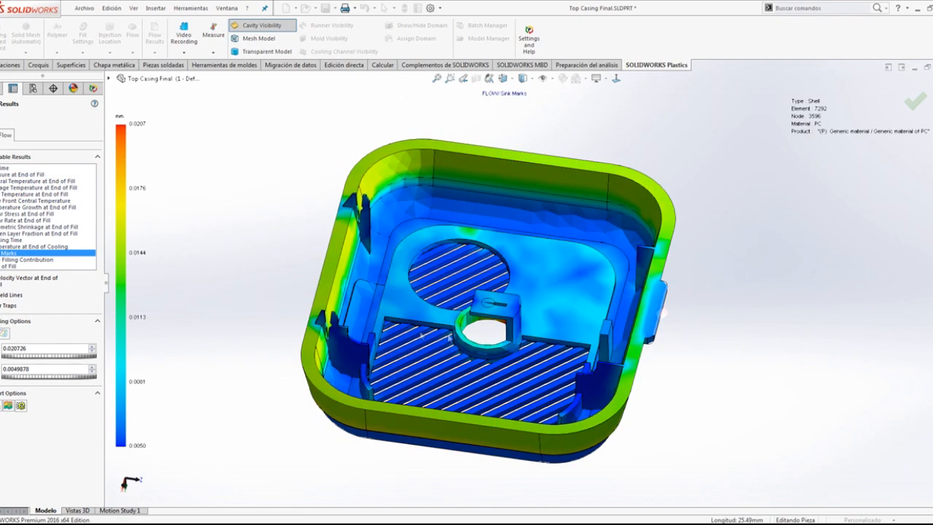
pyautogui.moveTo(489, 343)
pyautogui.mouseDown(button='middle')
pyautogui.moveTo(489, 207)
pyautogui.moveTo(508, 56)
pyautogui.moveTo(489, 211)
pyautogui.moveTo(501, 272)
pyautogui.moveTo(661, 255)
pyautogui.mouseUp(button='middle')
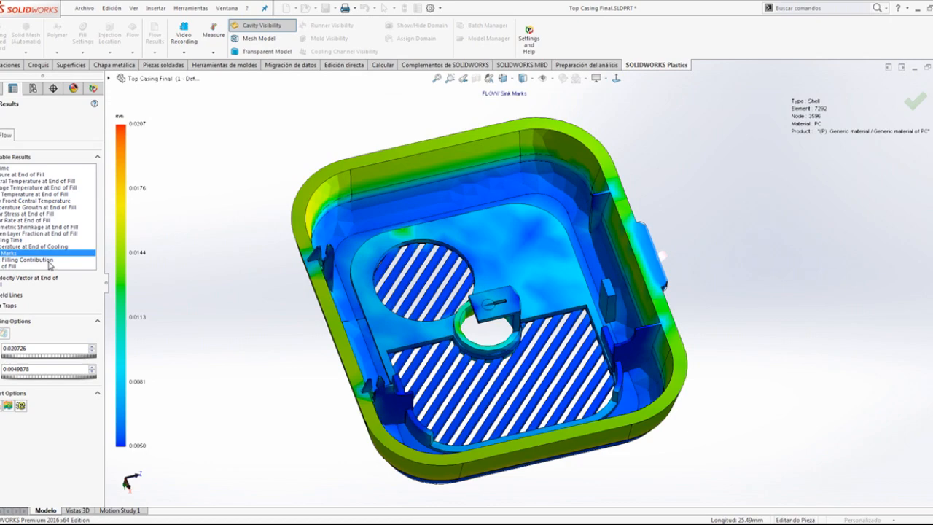
# Step: Examine the Gate Filling Contribution and Ease of Fill plots
pyautogui.click(13, 260)
pyautogui.moveTo(550, 385); pyautogui.dragTo(516, 377, button='middle')
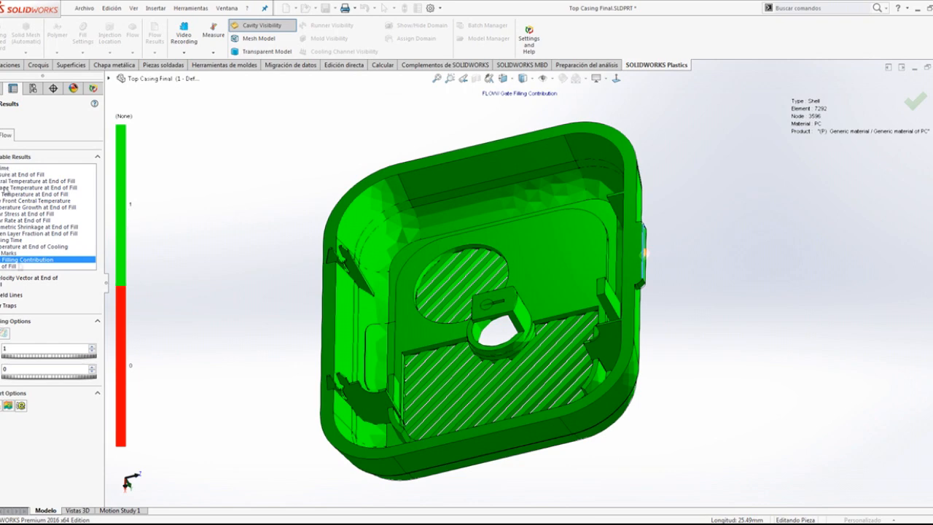
pyautogui.click(5, 268)
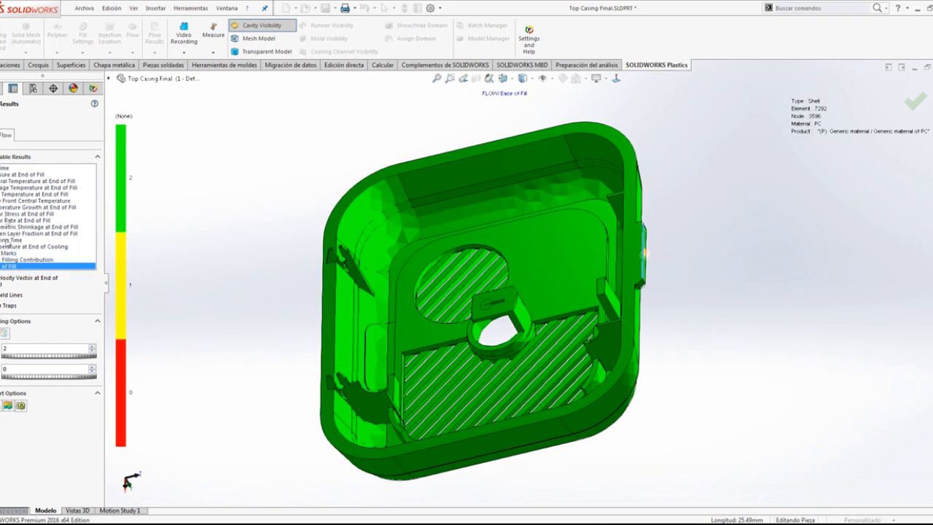
# Step: Return to the Fill Time plot and inspect the velocity vectors at end of fill across the casing
pyautogui.click(4, 169)
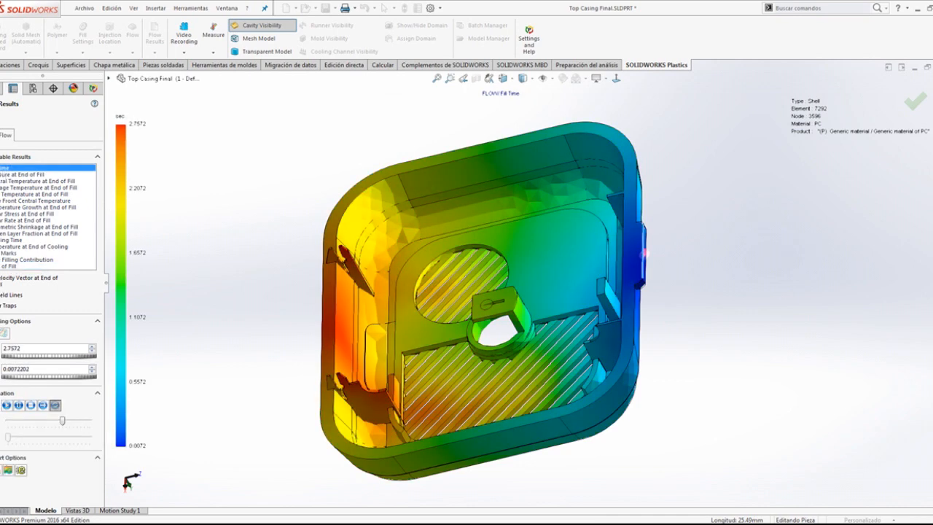
pyautogui.scroll(3, 444, 271)
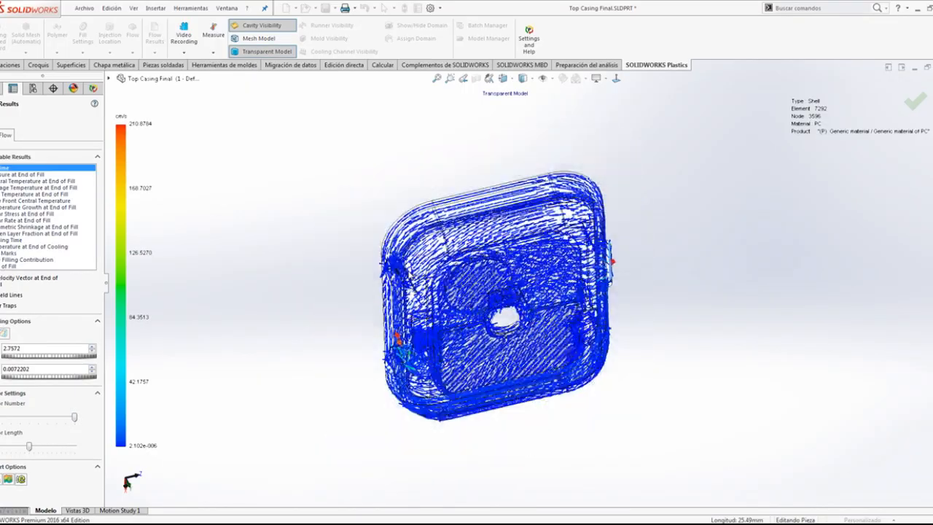
pyautogui.scroll(-5, 445, 272)
pyautogui.press('Left')
pyautogui.press('Left')
pyautogui.press('Left')
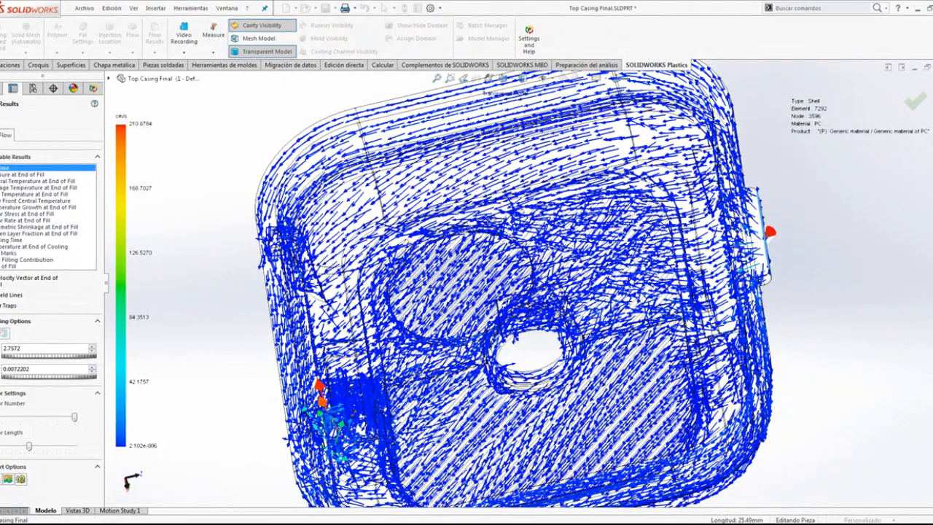
# Step: Inspect the weld lines and air traps over the Fill Time plot, and hide the air traps
pyautogui.click(11, 295)
pyautogui.moveTo(710, 364)
pyautogui.mouseDown(button='middle')
pyautogui.moveTo(452, 394)
pyautogui.moveTo(441, 350)
pyautogui.moveTo(449, 262)
pyautogui.mouseUp(button='middle')
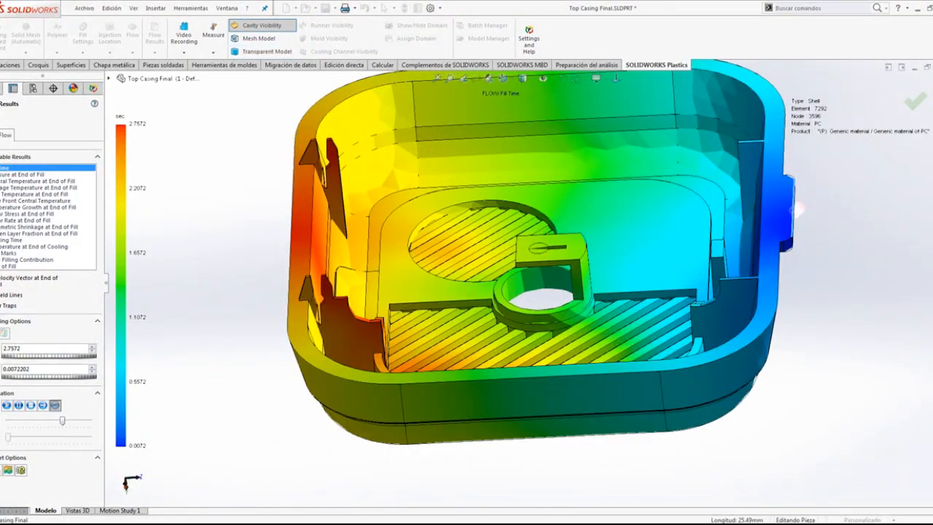
pyautogui.moveTo(697, 322); pyautogui.dragTo(692, 336, button='middle')
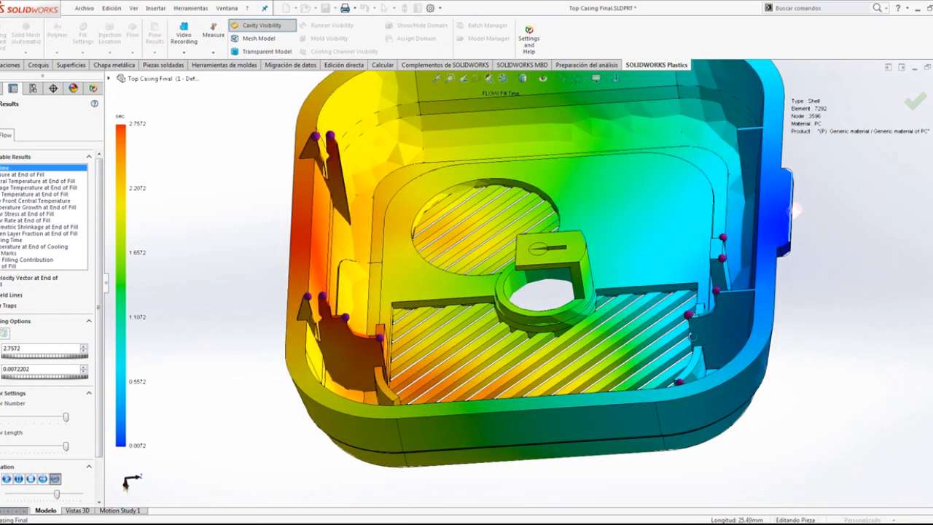
pyautogui.moveTo(811, 423); pyautogui.dragTo(823, 475, button='middle')
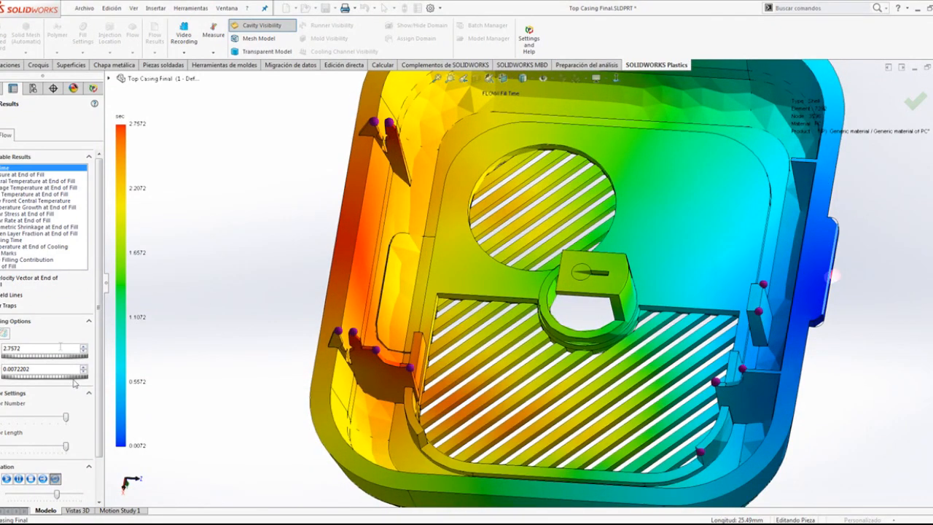
pyautogui.click(2, 305)
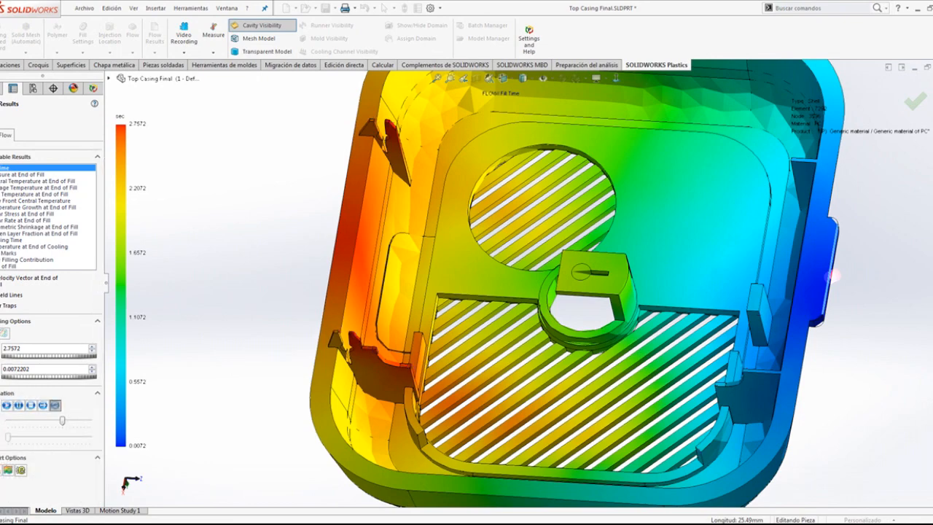
# Step: Close the flow results and inspect the plain casing with the cavity model hidden
pyautogui.click(2, 117)
pyautogui.moveTo(292, 310); pyautogui.dragTo(297, 265, button='middle')
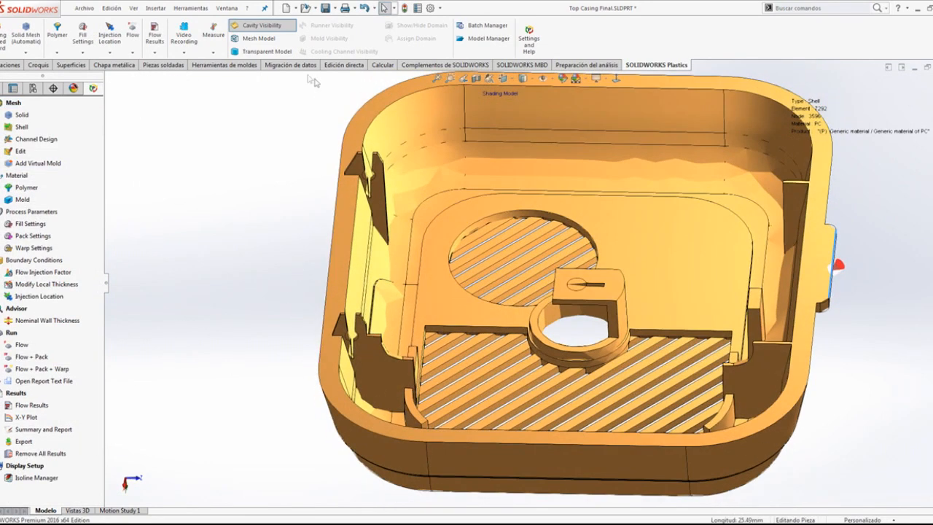
pyautogui.click(259, 25)
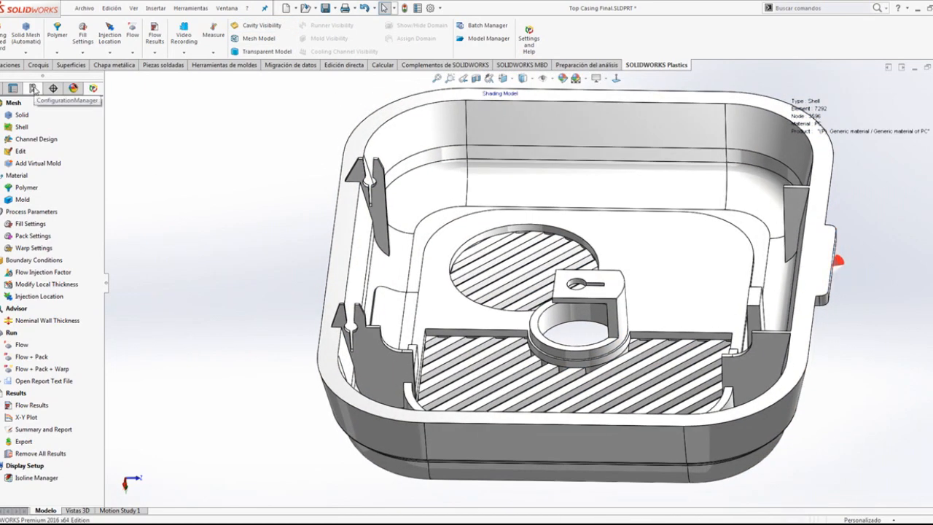
pyautogui.moveTo(335, 191); pyautogui.dragTo(426, 257, button='middle')
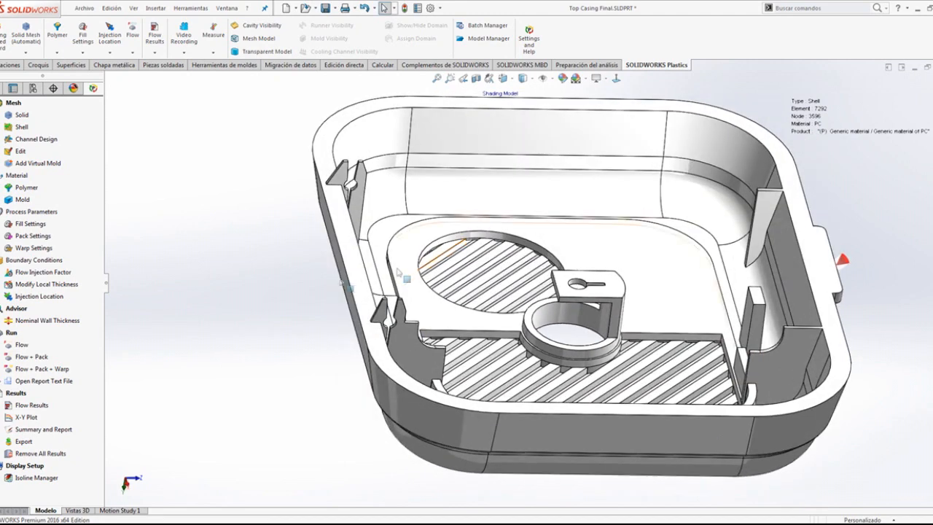
# Step: Reopen the flow results and examine the Temperature Growth at End of Fill and Temperature at End of Cooling plots
pyautogui.click(41, 406)
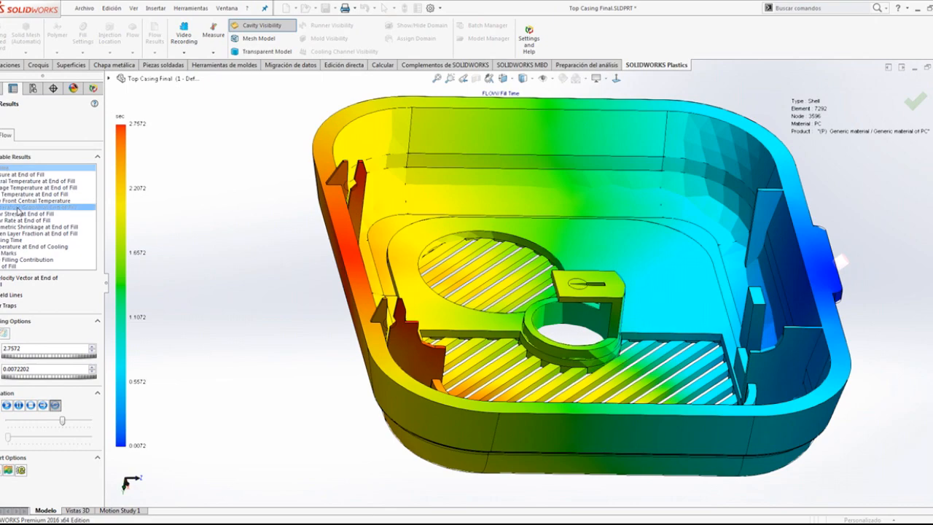
pyautogui.click(18, 208)
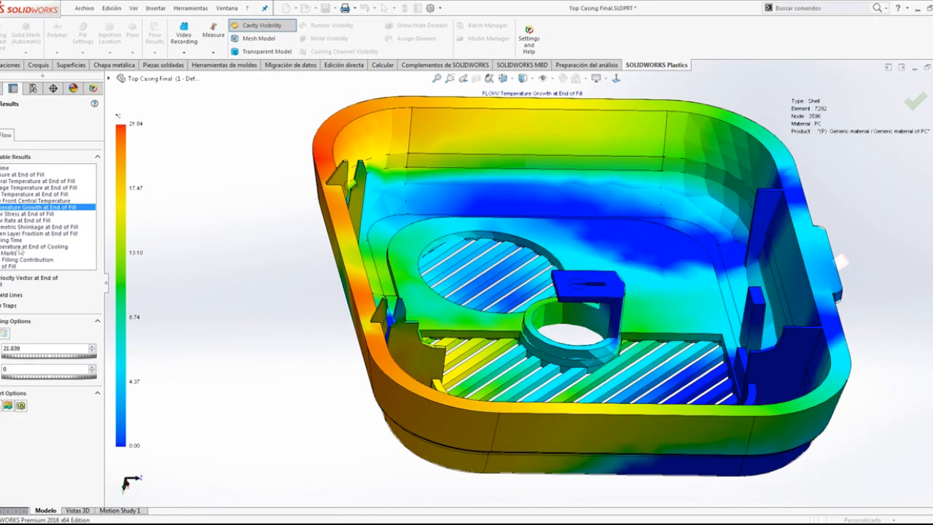
pyautogui.click(19, 247)
pyautogui.moveTo(409, 248); pyautogui.dragTo(415, 202, button='middle')
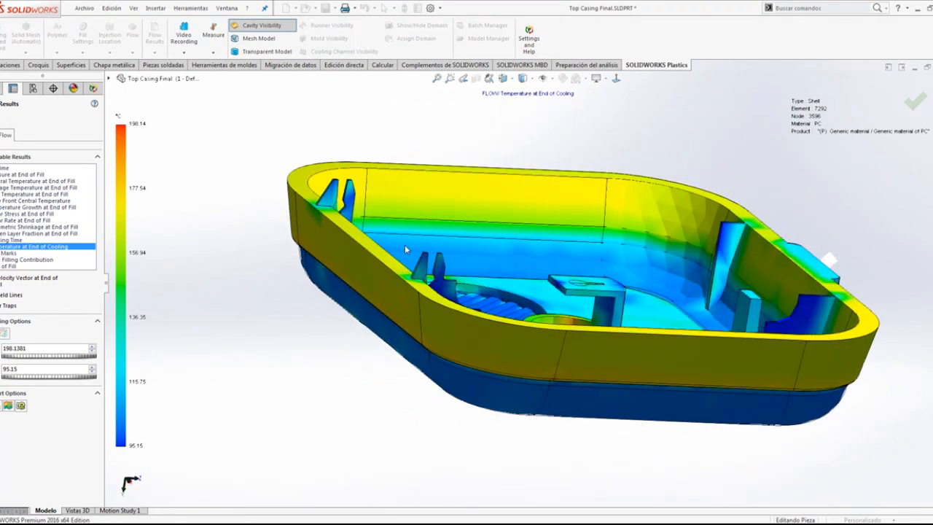
pyautogui.moveTo(405, 247); pyautogui.dragTo(394, 289, button='middle')
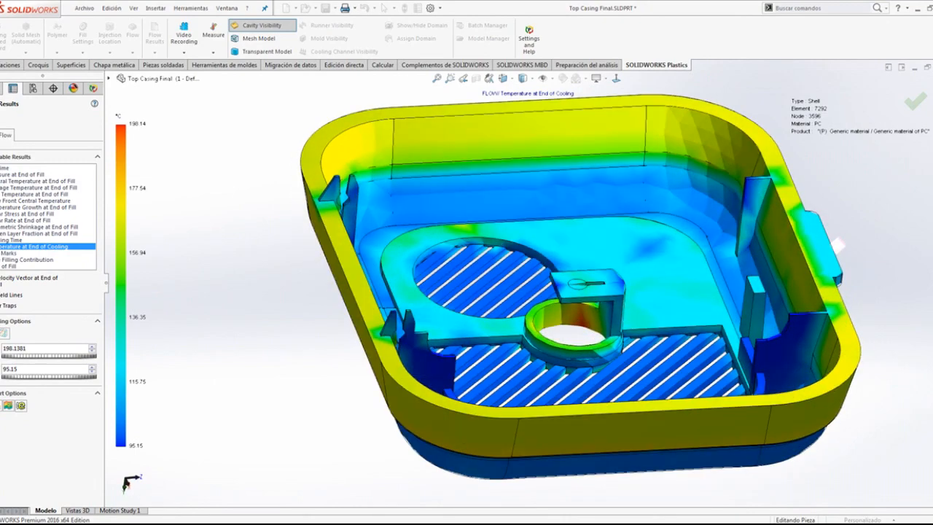
# Step: Close the flow results, hide the cavity model, and activate the 2 - Default - Thin 1.0mm configuration with its Plastics project reloaded
pyautogui.click(2, 119)
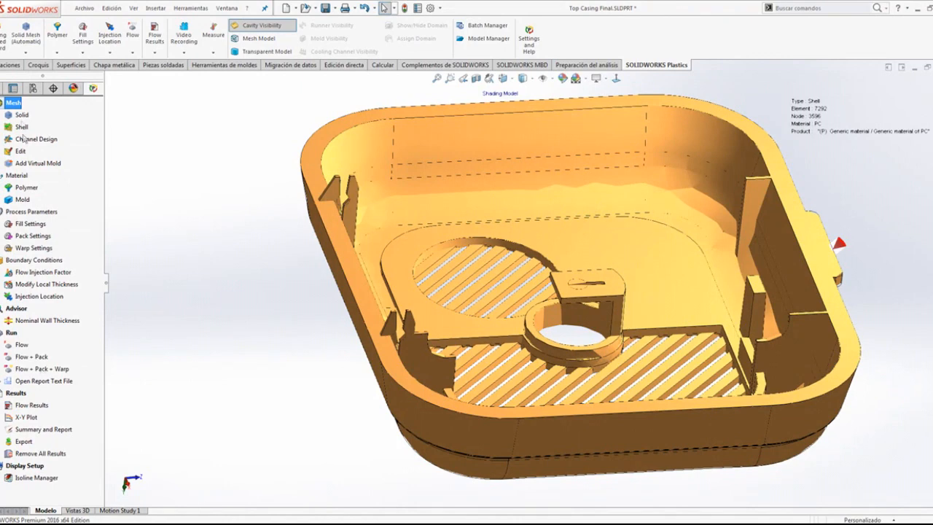
pyautogui.click(33, 87)
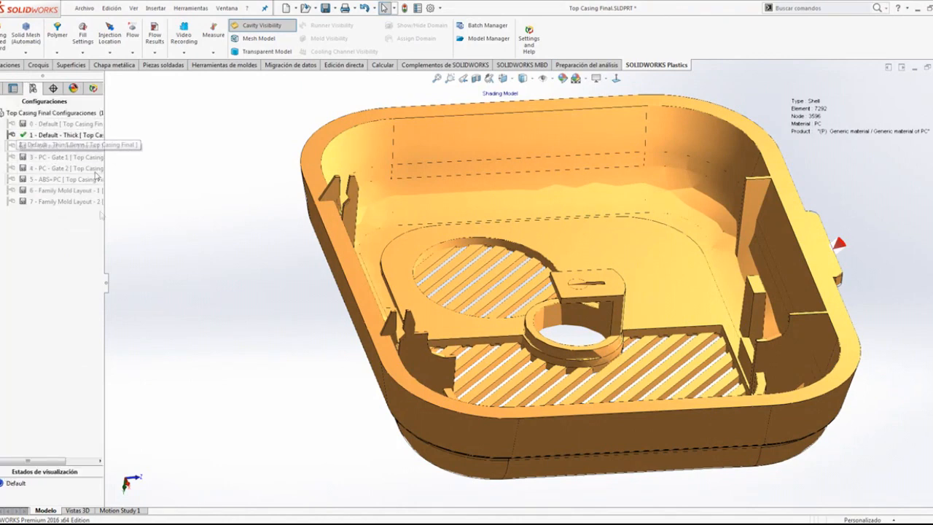
pyautogui.moveTo(107, 285); pyautogui.dragTo(156, 284)
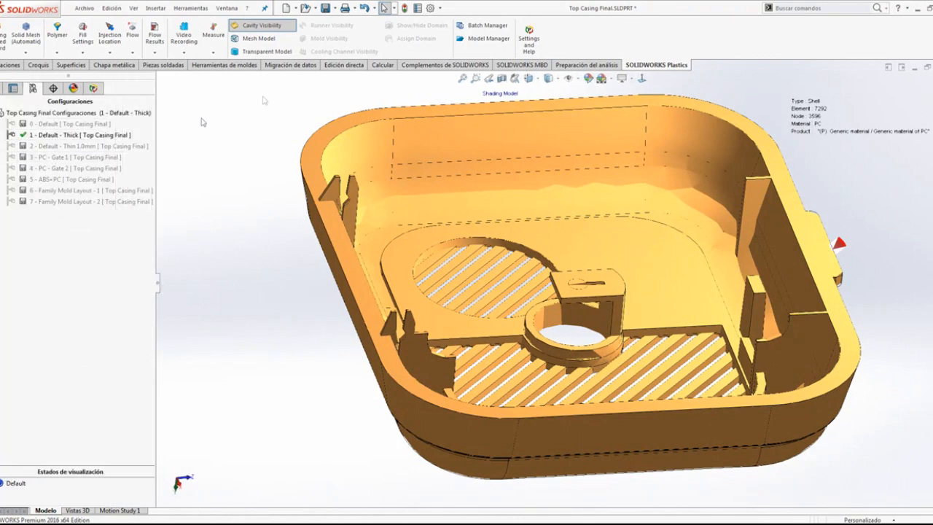
pyautogui.click(257, 26)
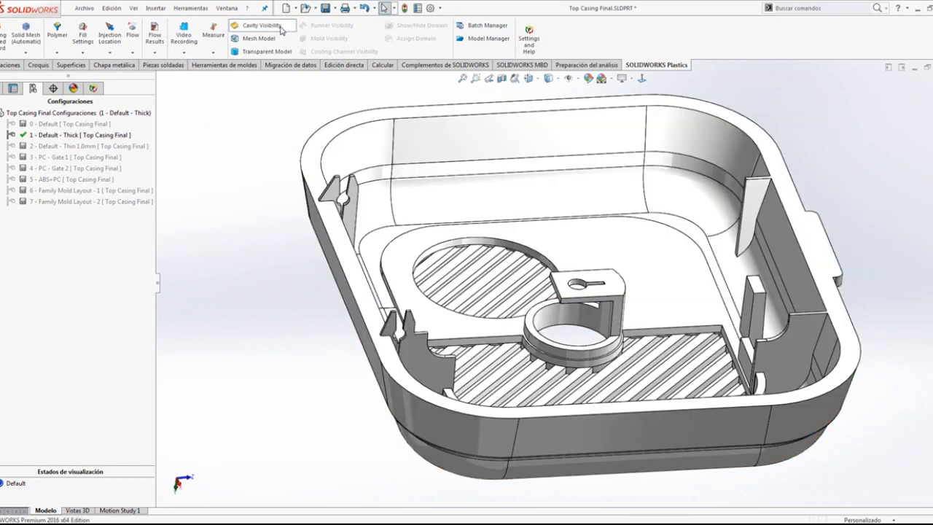
pyautogui.doubleClick(102, 146)
pyautogui.click(509, 292)
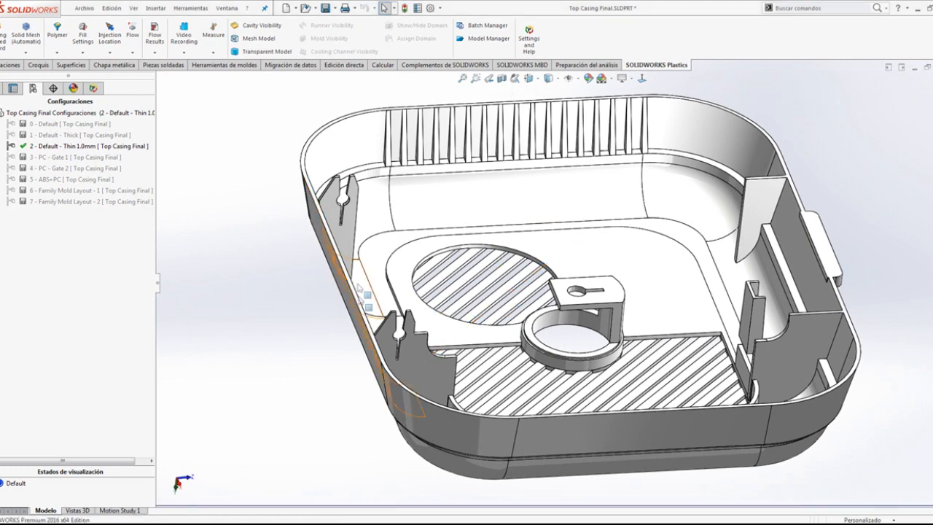
# Step: Inspect the thin casing's outer face in the Default - Front view and its ribbed inner side
pyautogui.scroll(2, 441, 319)
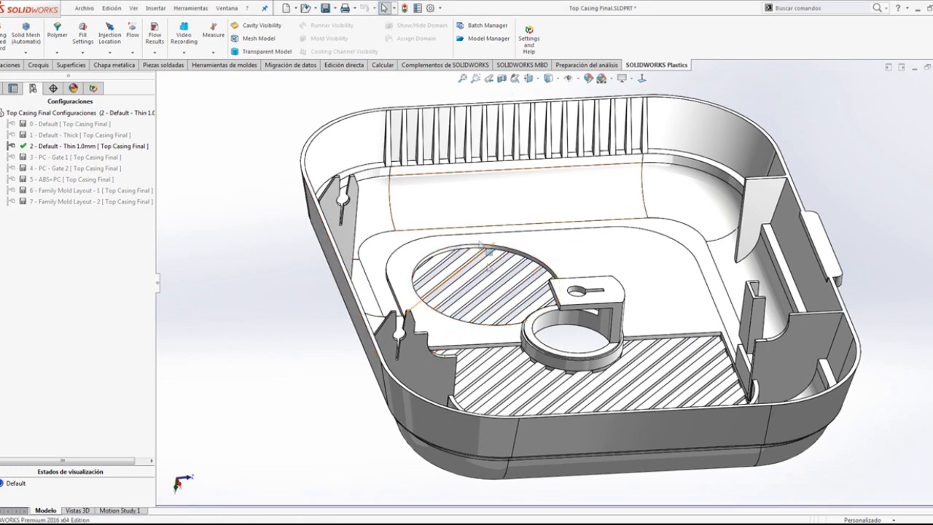
pyautogui.press('space')
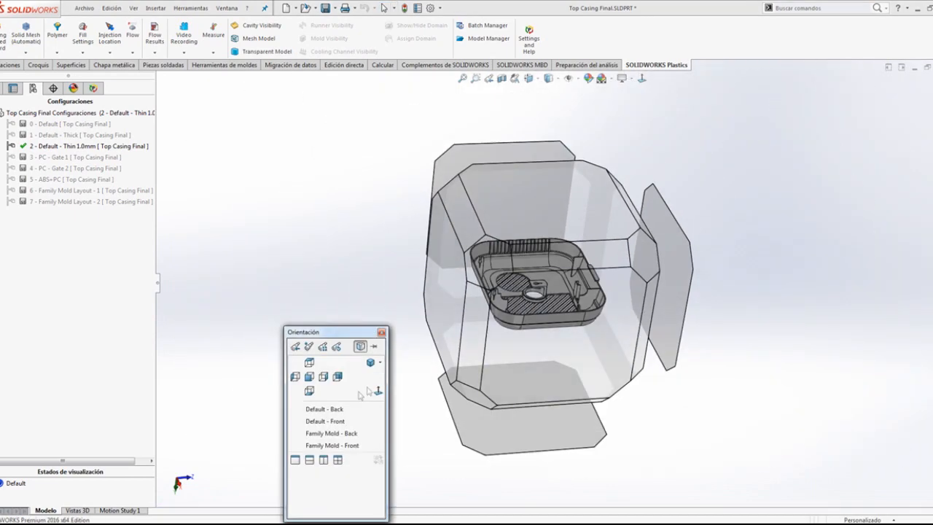
pyautogui.click(333, 421)
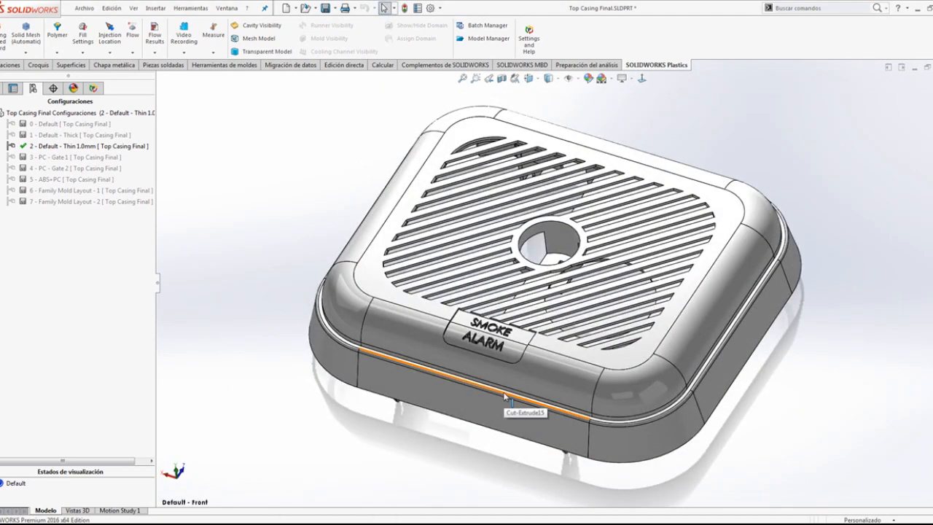
pyautogui.moveTo(623, 386); pyautogui.dragTo(525, 142, button='middle')
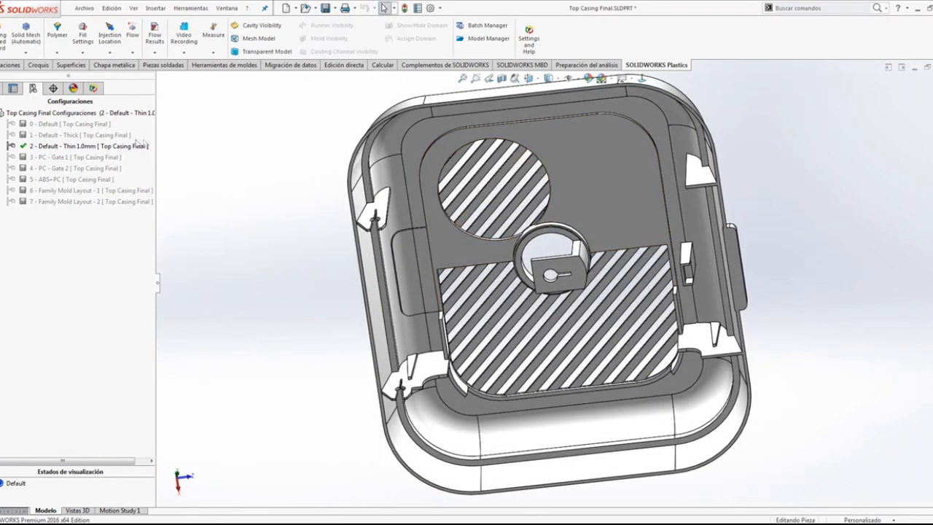
# Step: Open the thin configuration's flow results and play the Fill Time animation while viewing the casing's interior
pyautogui.click(95, 89)
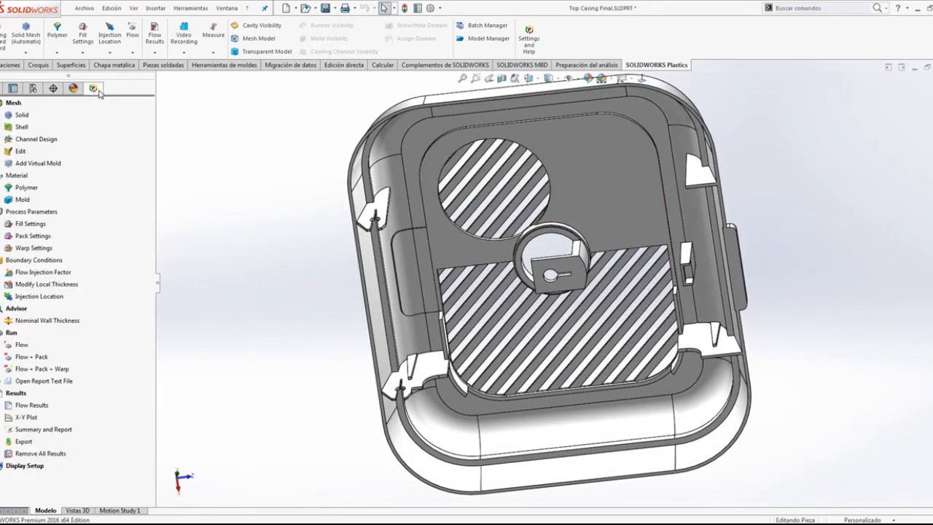
pyautogui.doubleClick(38, 406)
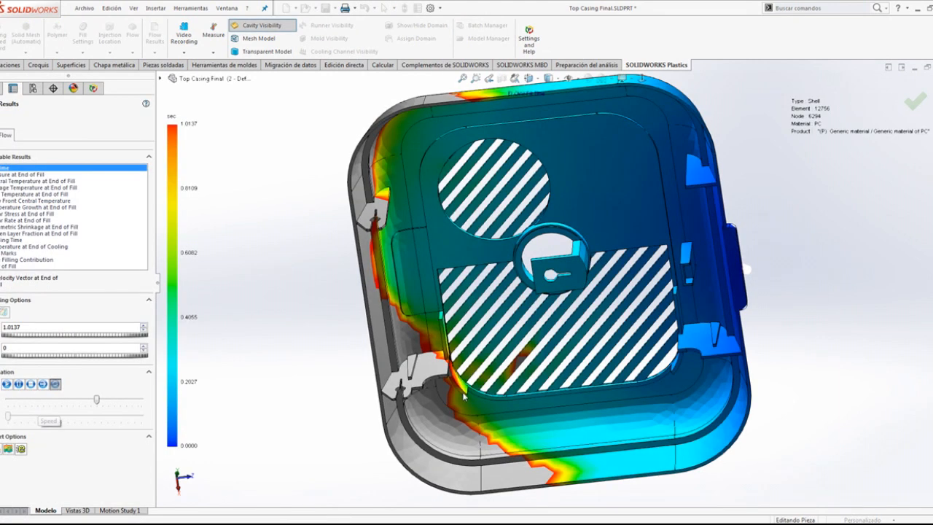
pyautogui.moveTo(323, 402); pyautogui.dragTo(330, 205, button='middle')
pyautogui.moveTo(635, 452); pyautogui.dragTo(585, 465, button='middle')
pyautogui.click(6, 385)
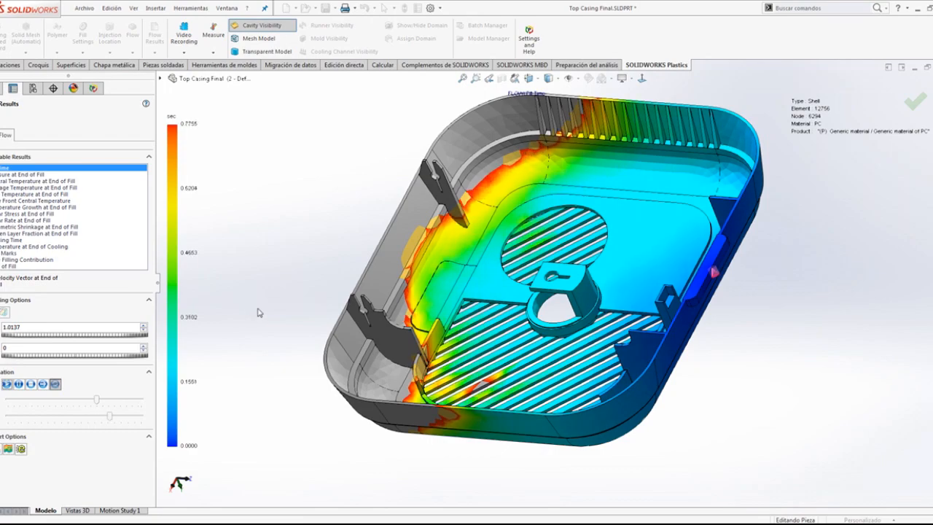
# Step: Examine the Ease of Fill plot on the thin casing up close, and close the flow results
pyautogui.scroll(-3, 440, 247)
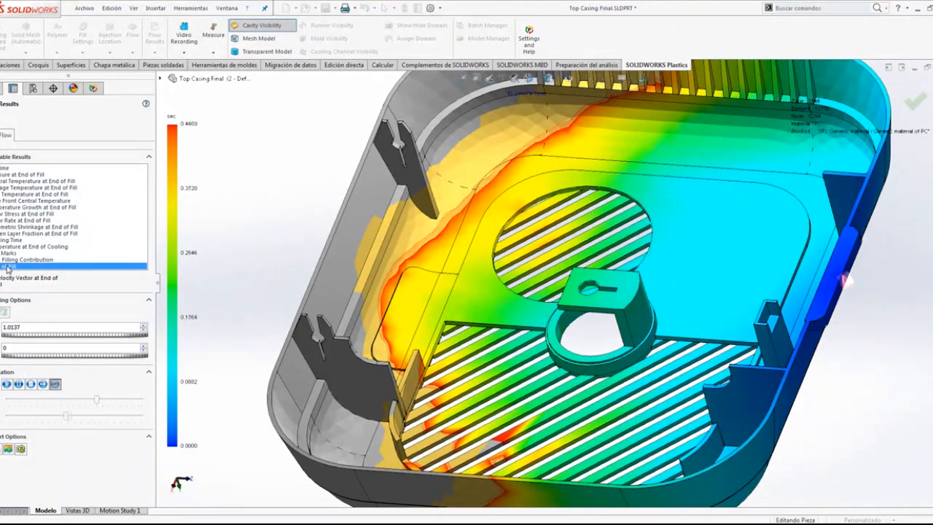
pyautogui.click(7, 266)
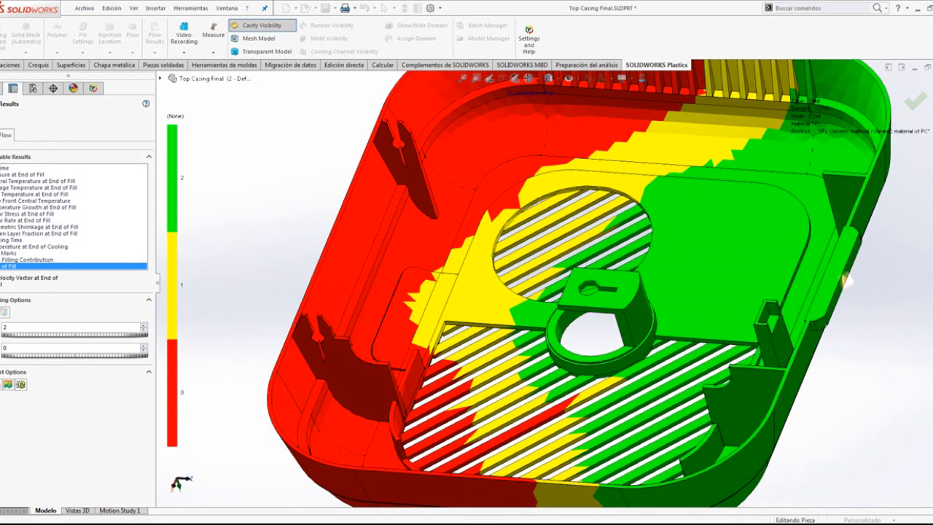
pyautogui.press('Escape')
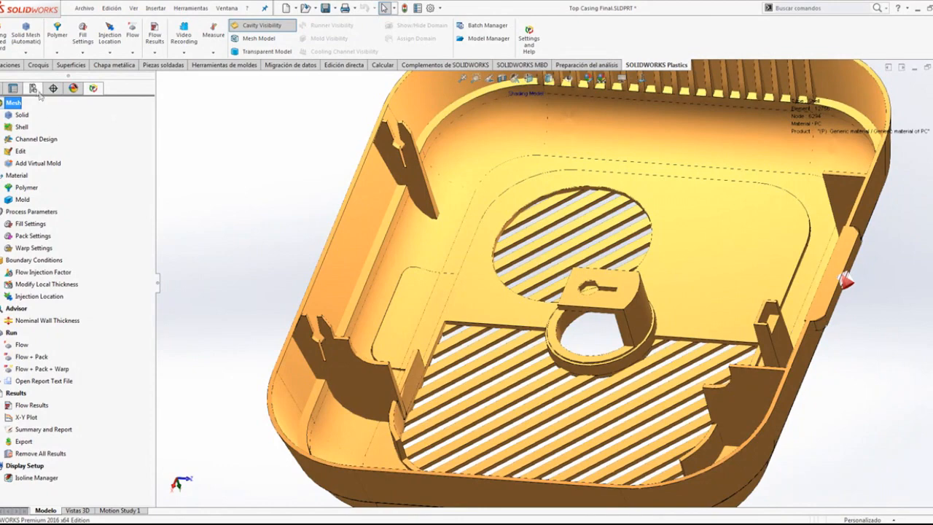
# Step: Activate the 3 - PC - Gate 1 configuration, reload its Plastics project and fit the whole casing in view
pyautogui.click(34, 88)
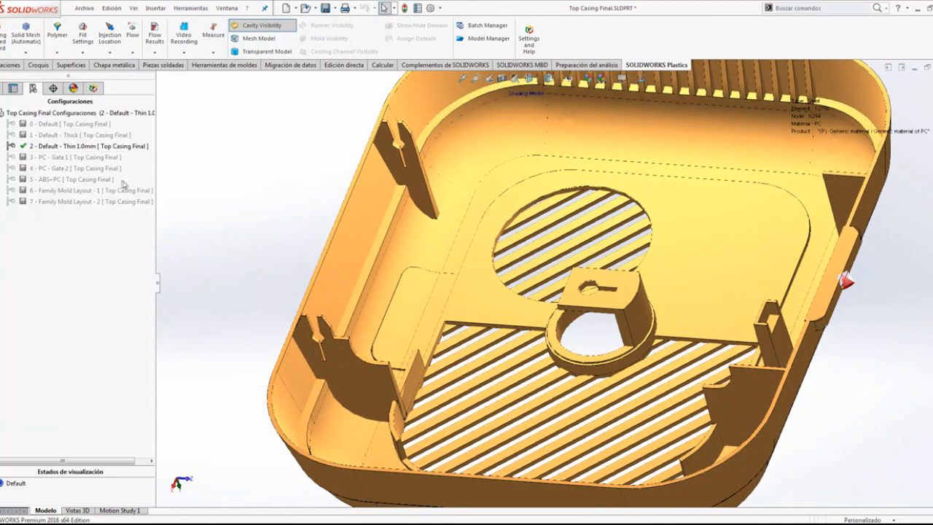
pyautogui.doubleClick(96, 158)
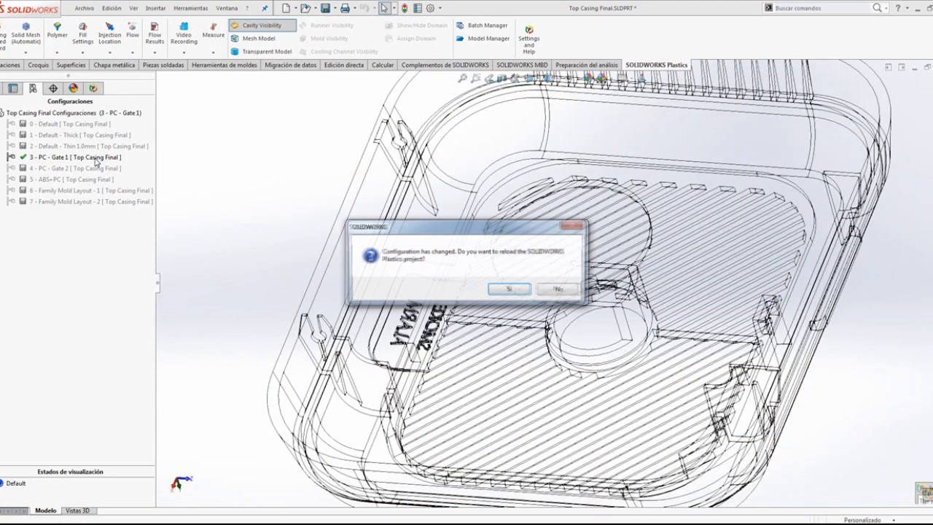
pyautogui.click(510, 290)
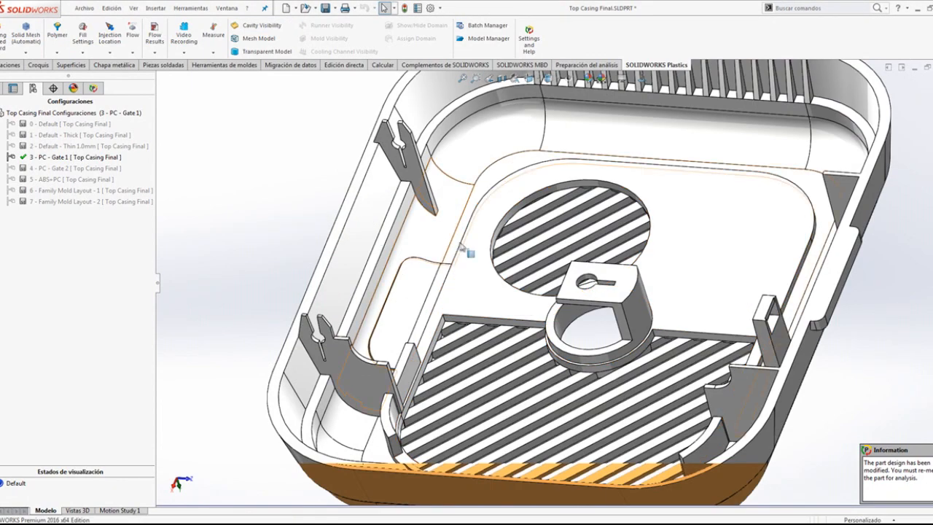
pyautogui.press('f')
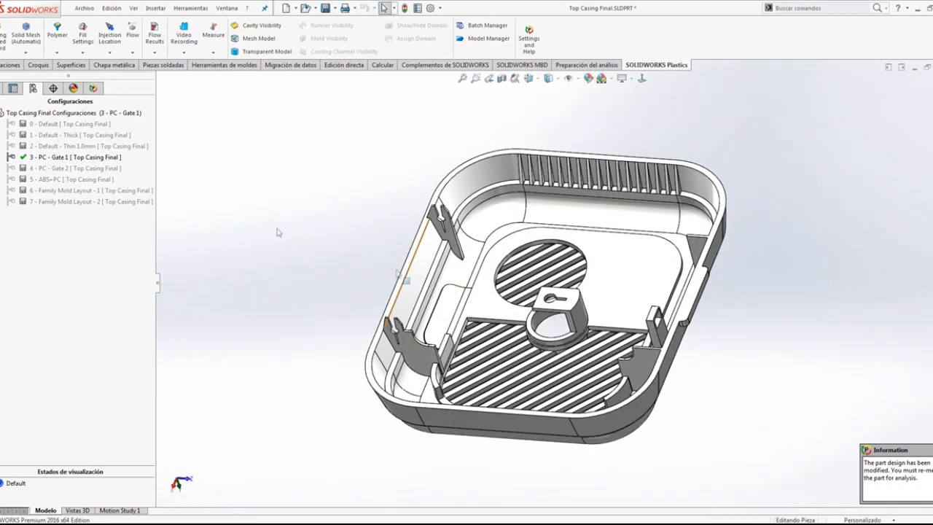
# Step: Open the Gate 1 flow results and play the Fill Time animation, examining the flow front from the gate across the interior
pyautogui.click(94, 88)
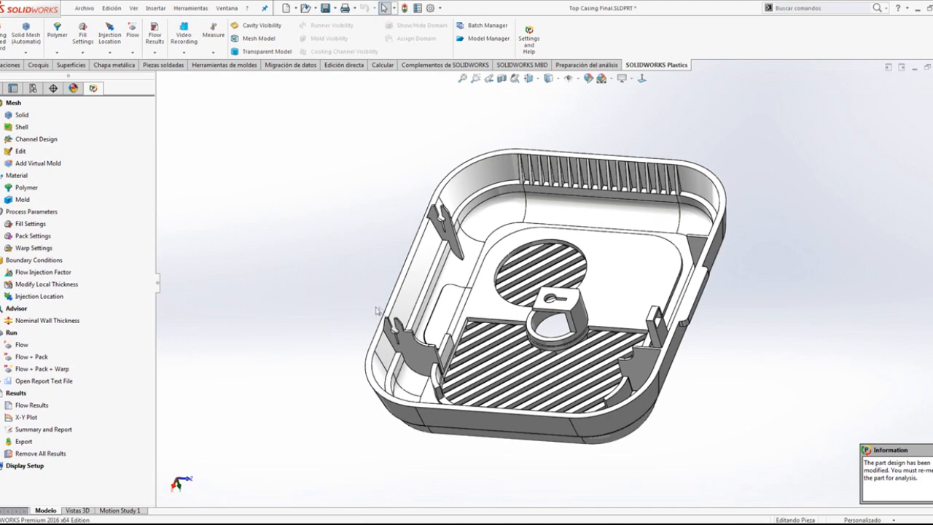
pyautogui.doubleClick(42, 408)
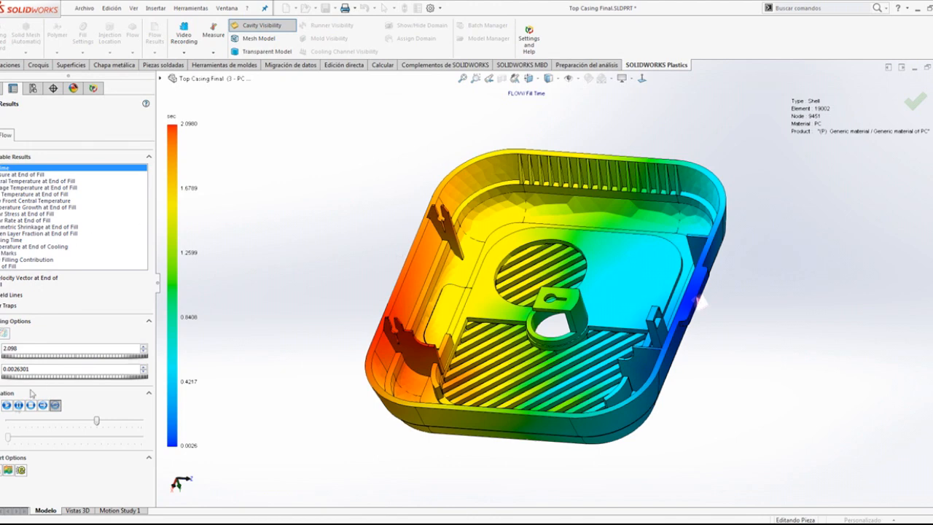
pyautogui.click(6, 405)
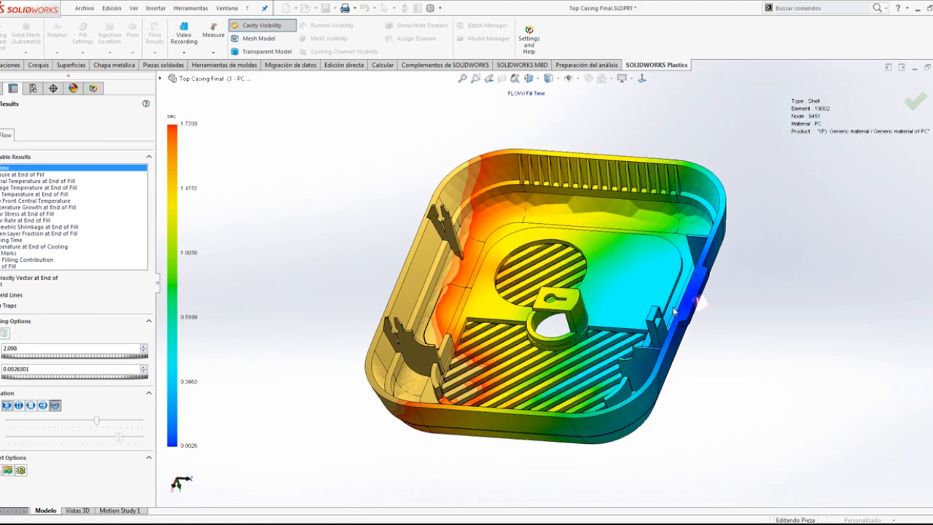
pyautogui.moveTo(861, 387); pyautogui.dragTo(635, 490, button='middle')
pyautogui.moveTo(517, 238); pyautogui.dragTo(612, 321, button='middle')
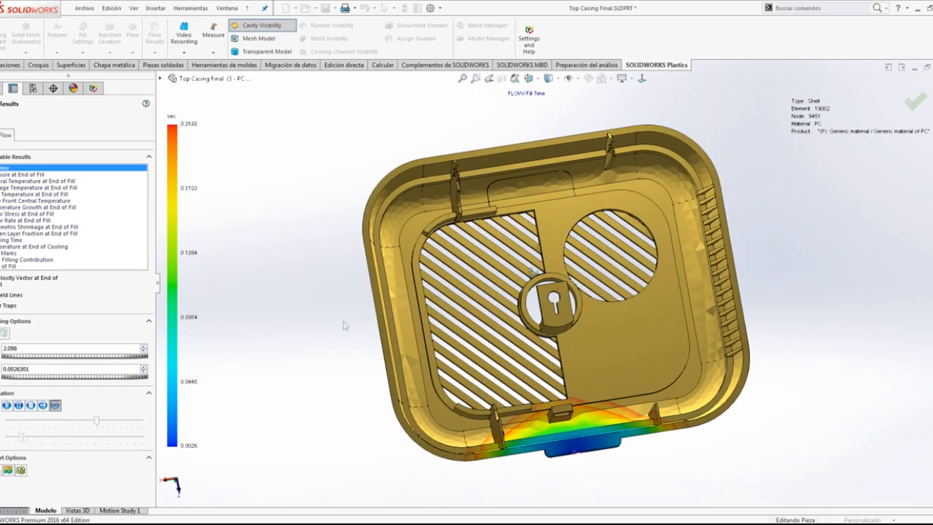
# Step: Display the Gate 1 weld lines, inspect them around the grille and central ring, and close the flow results
pyautogui.click(10, 294)
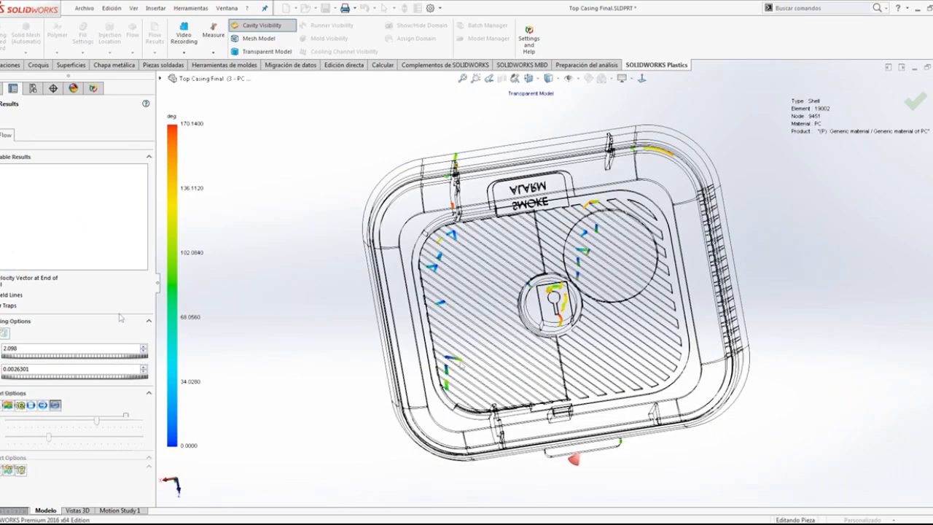
pyautogui.moveTo(463, 342)
pyautogui.mouseDown(button='middle')
pyautogui.moveTo(467, 321)
pyautogui.moveTo(465, 351)
pyautogui.mouseUp(button='middle')
pyautogui.scroll(-3, 478, 364)
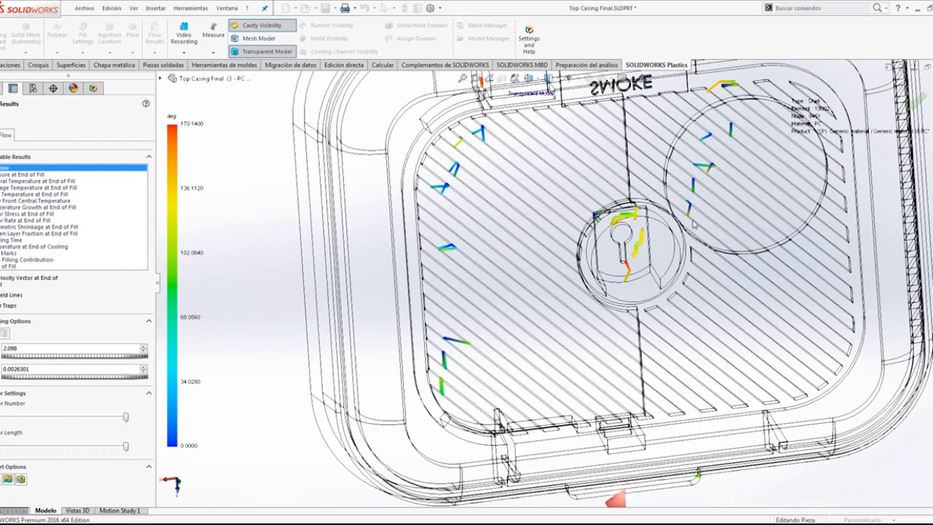
pyautogui.click(3, 116)
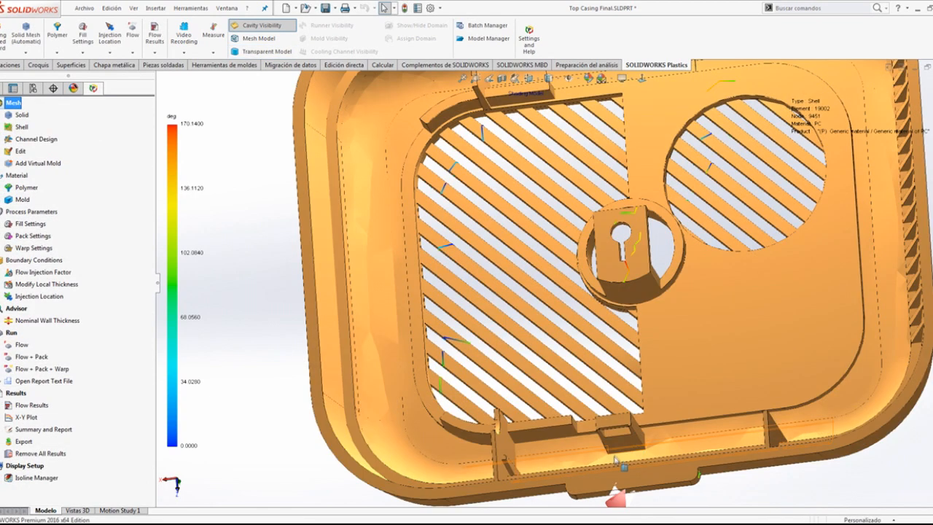
pyautogui.keyDown('ctrl'); pyautogui.moveTo(625, 462); pyautogui.dragTo(583, 402, button='middle'); pyautogui.keyUp('ctrl')
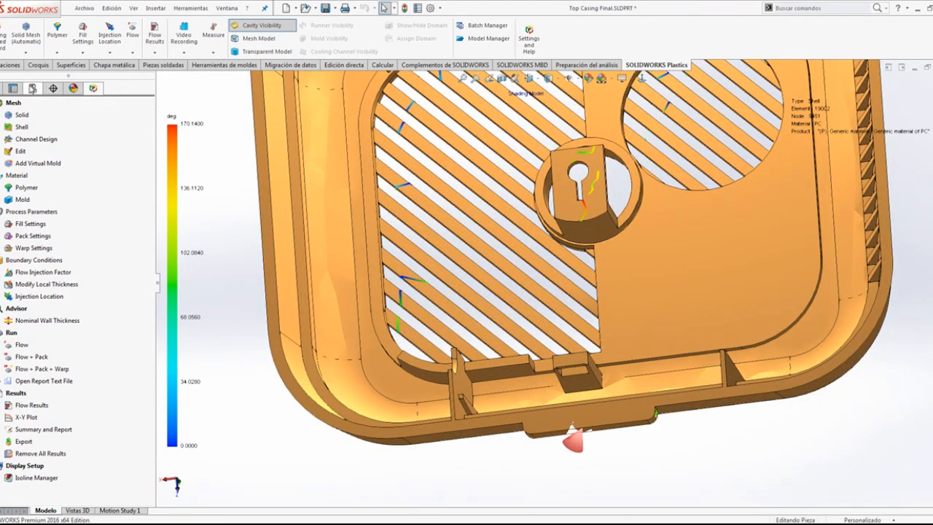
# Step: Activate the 4 - PC - Gate 2 configuration, reload its Plastics project and fit the whole casing in view
pyautogui.click(32, 88)
pyautogui.doubleClick(84, 168)
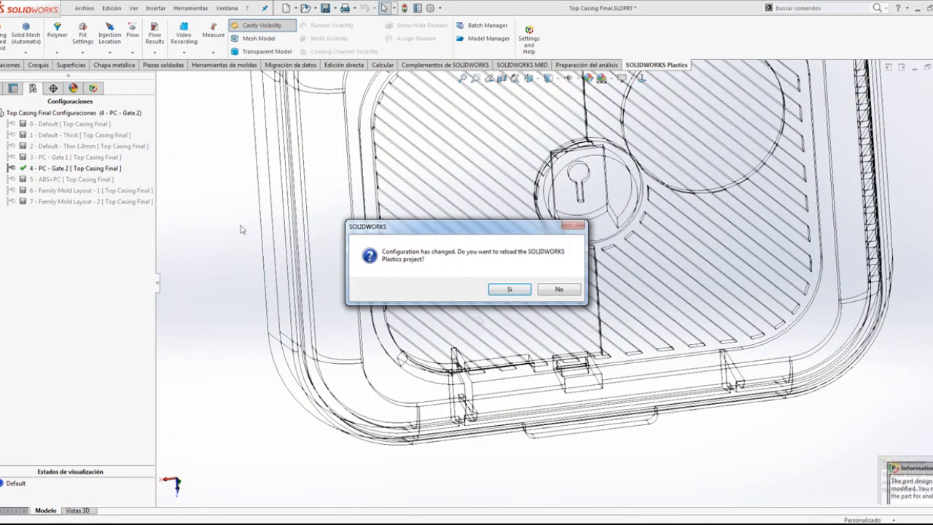
pyautogui.click(510, 290)
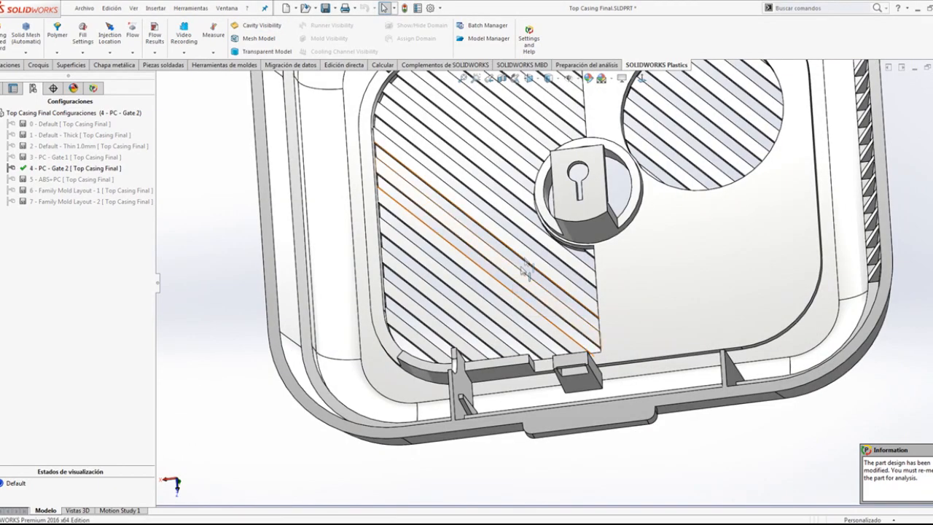
pyautogui.press('f')
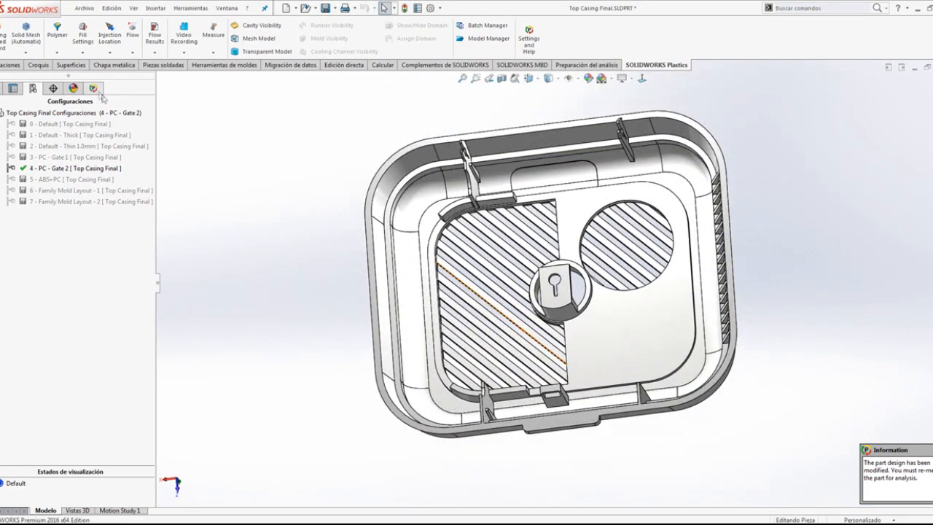
# Step: Open the Gate 2 flow results and play the Fill Time animation, examining the filling from the relocated gate at several angles
pyautogui.click(94, 88)
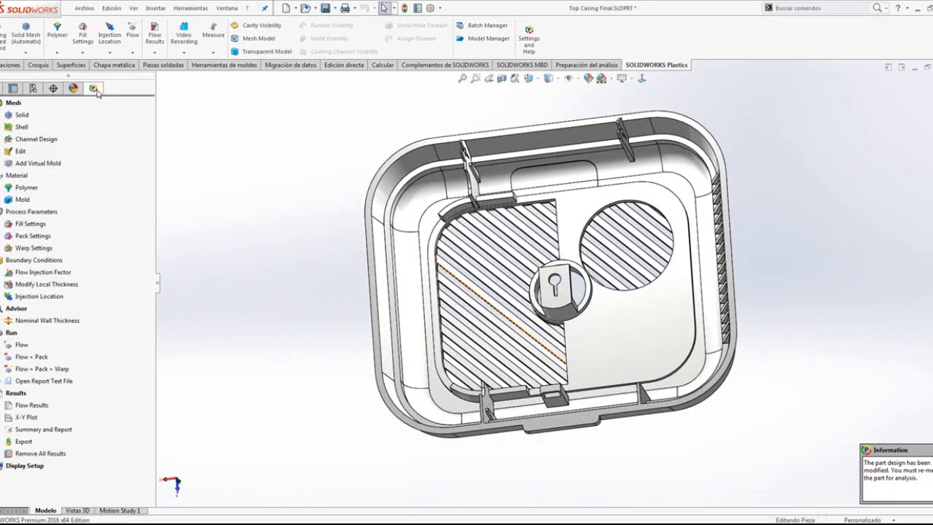
pyautogui.click(46, 407)
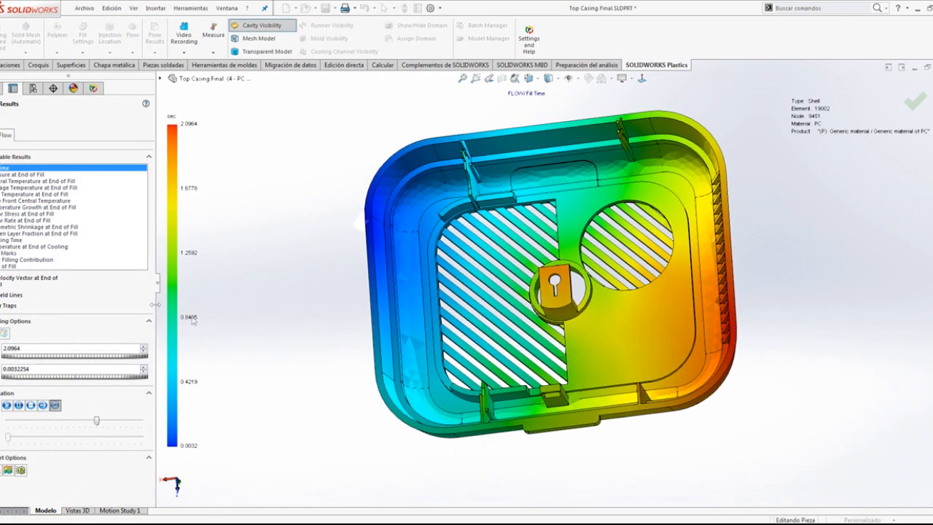
pyautogui.click(6, 407)
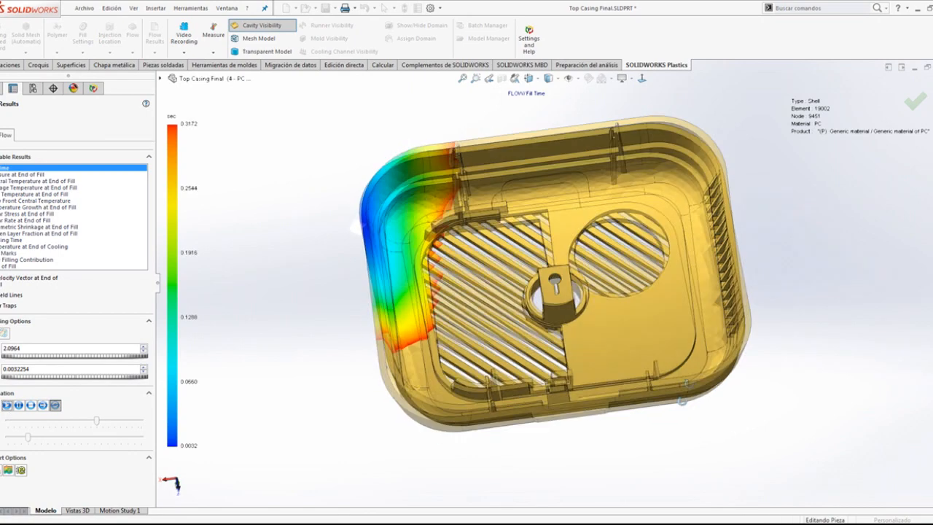
pyautogui.moveTo(704, 327); pyautogui.dragTo(737, 299, button='middle')
pyautogui.moveTo(308, 367); pyautogui.dragTo(356, 480, button='middle')
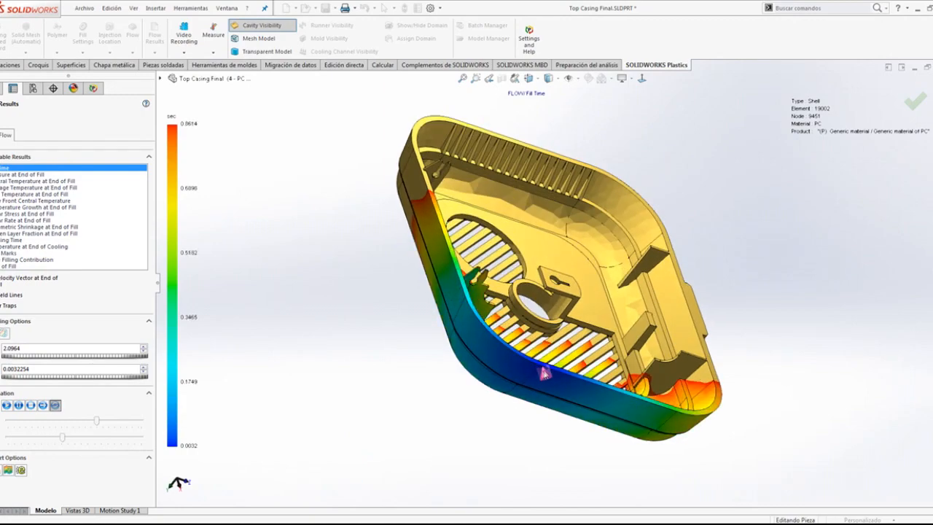
pyautogui.moveTo(544, 373); pyautogui.dragTo(582, 376, button='middle')
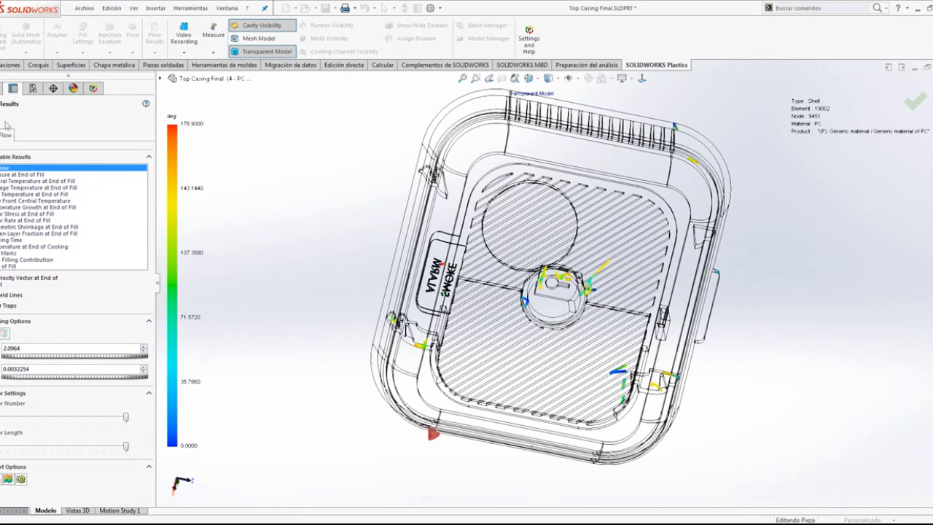
# Step: Close the Gate 2 flow results, activate the 5 - ABS+PC configuration and reload its Plastics project
pyautogui.press('Escape')
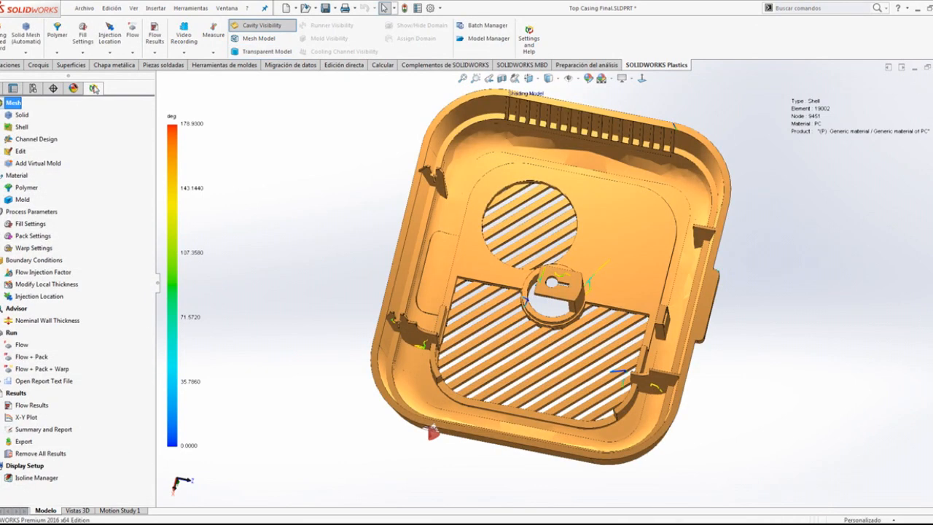
pyautogui.click(34, 88)
pyautogui.click(40, 170)
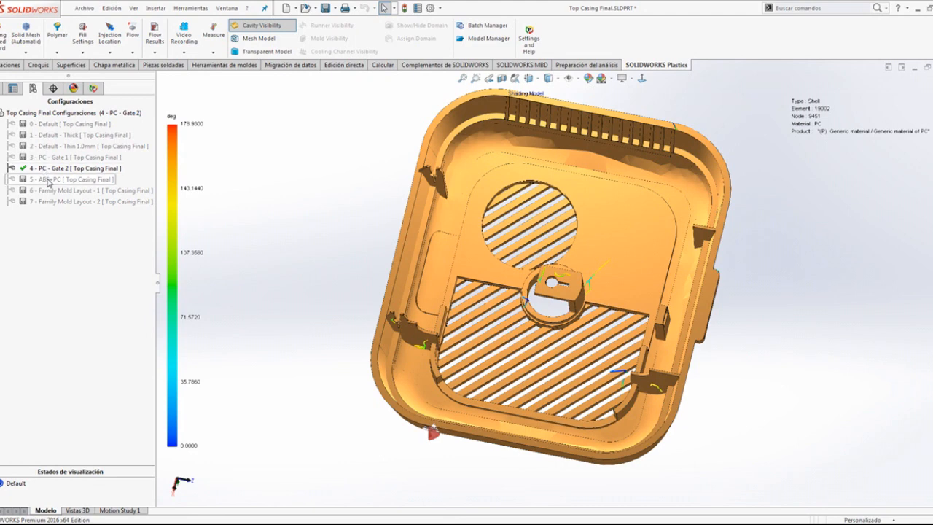
pyautogui.click(46, 181)
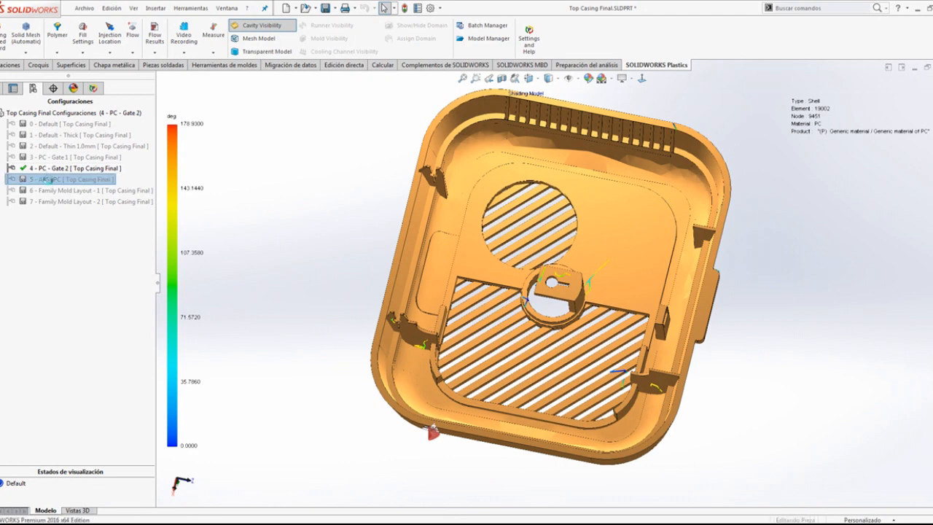
pyautogui.doubleClick(45, 180)
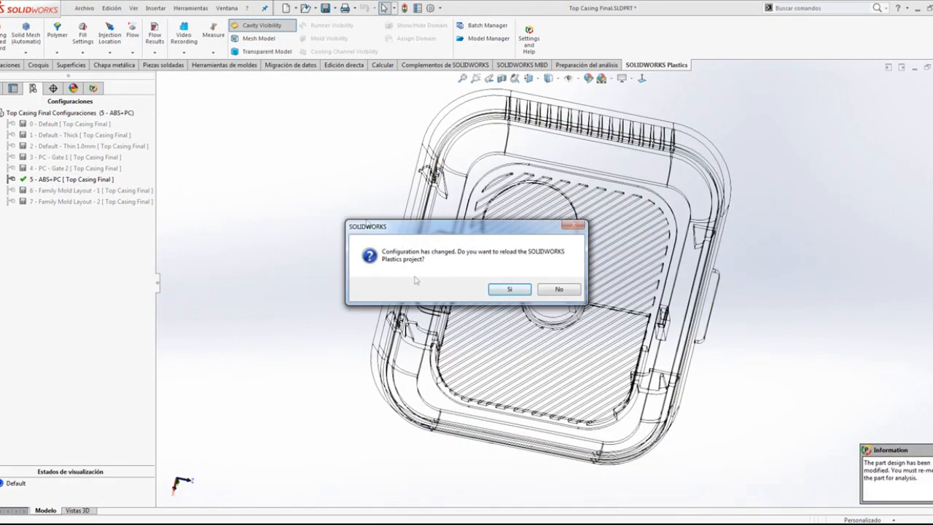
pyautogui.click(500, 291)
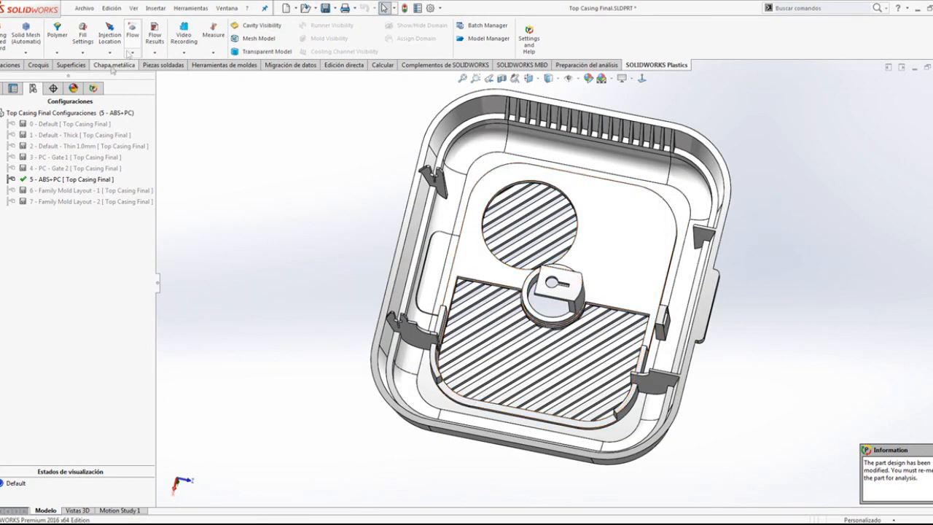
# Step: Open the ABS+PC flow results and display the Ease of Fill and Pressure at End of Fill plots
pyautogui.click(93, 89)
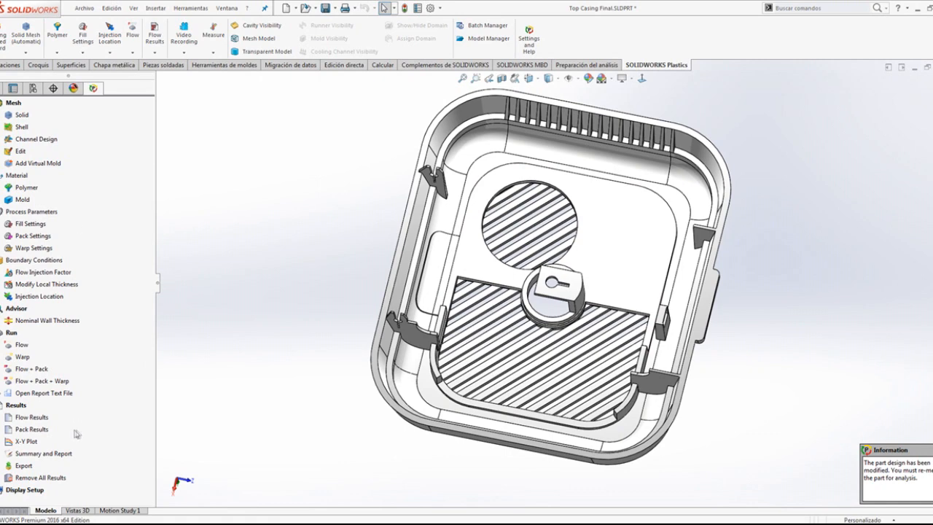
pyautogui.click(35, 418)
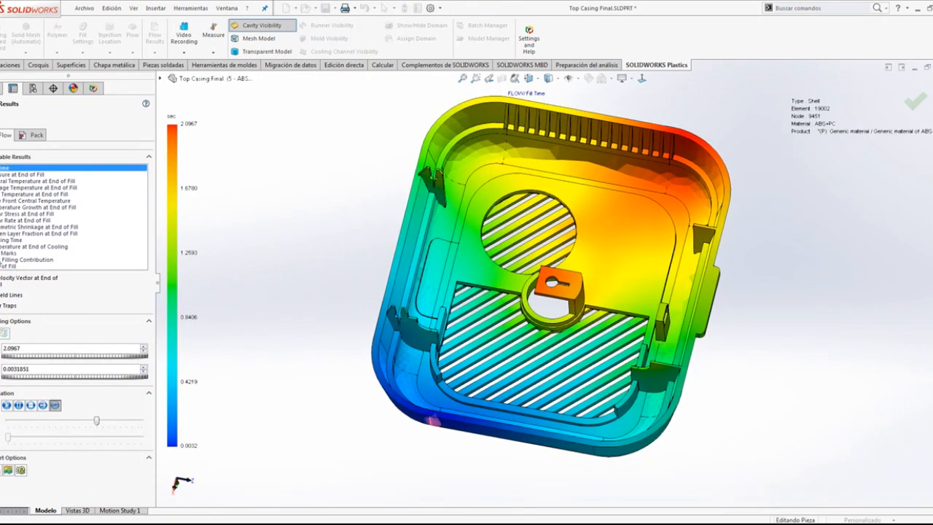
pyautogui.click(5, 267)
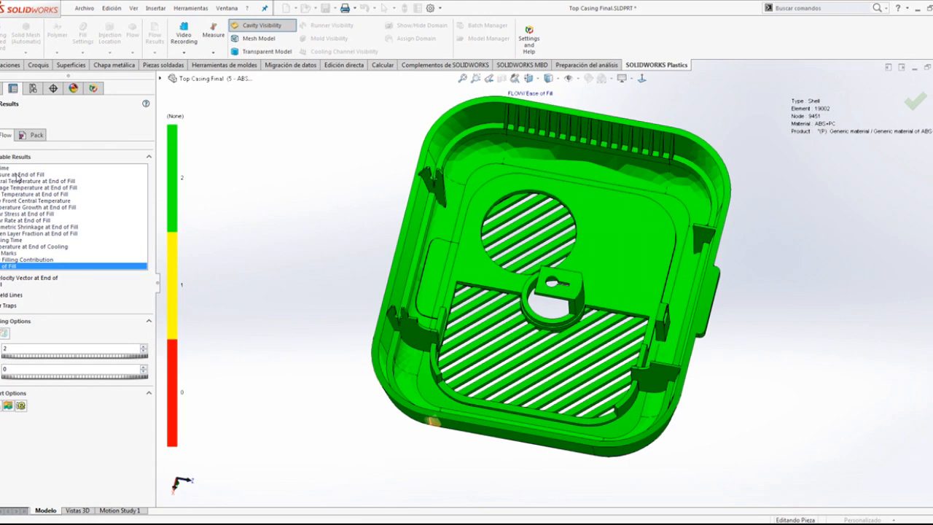
pyautogui.click(17, 175)
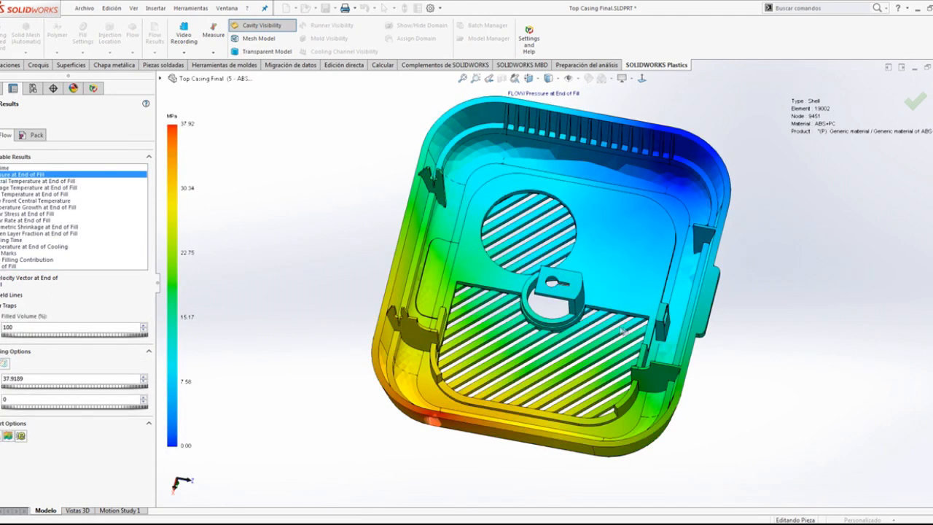
# Step: Examine the pack results for Pressure at End of Packing and Residual Stress at Post-Filling End, closing the results when done
pyautogui.click(28, 136)
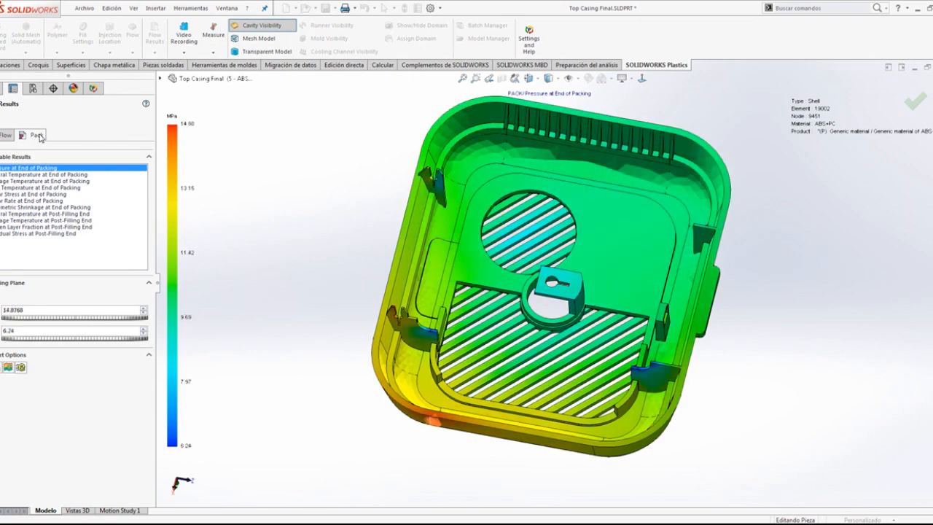
pyautogui.moveTo(350, 300); pyautogui.dragTo(351, 277, button='middle')
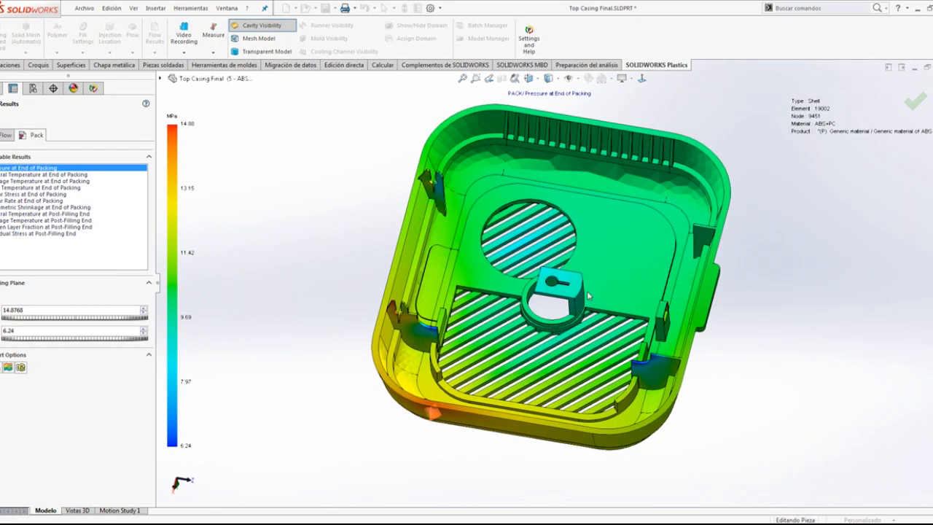
pyautogui.scroll(-2, 587, 292)
pyautogui.moveTo(554, 296); pyautogui.dragTo(482, 304, button='middle')
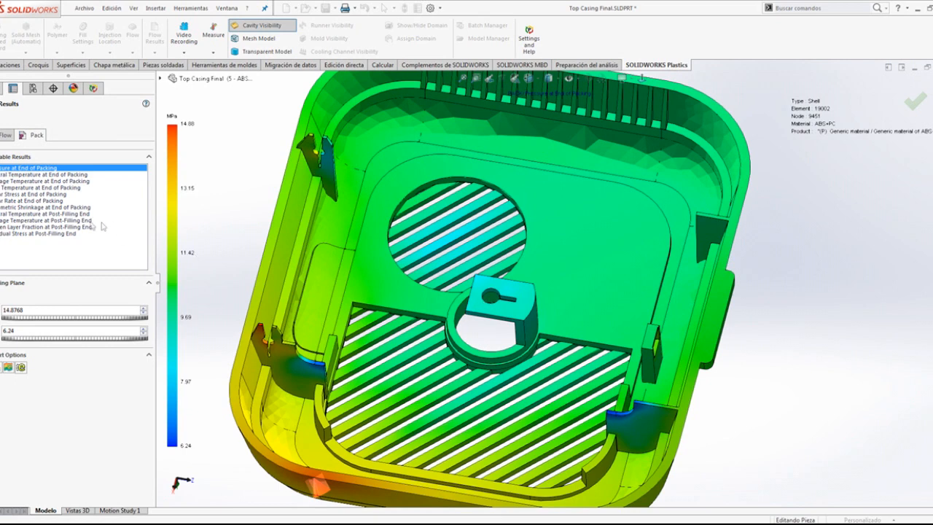
pyautogui.click(37, 233)
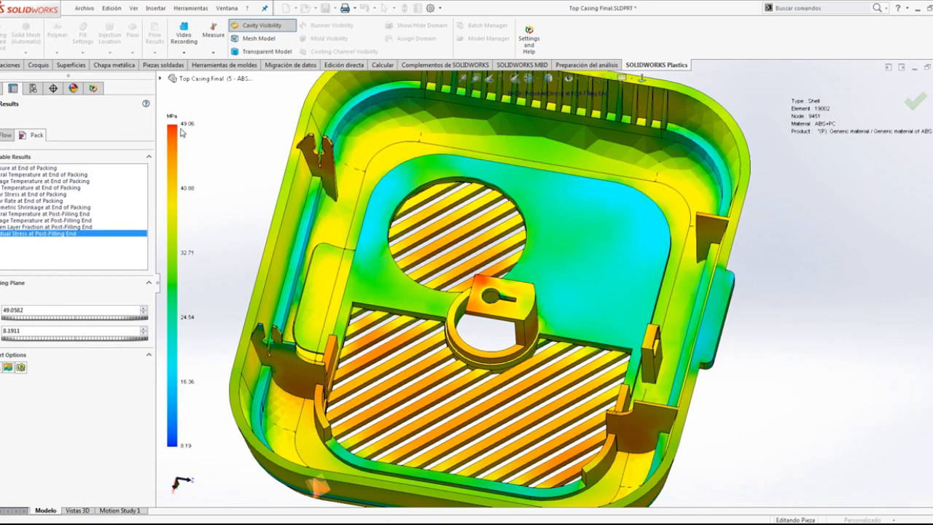
pyautogui.moveTo(493, 377); pyautogui.dragTo(483, 343, button='middle')
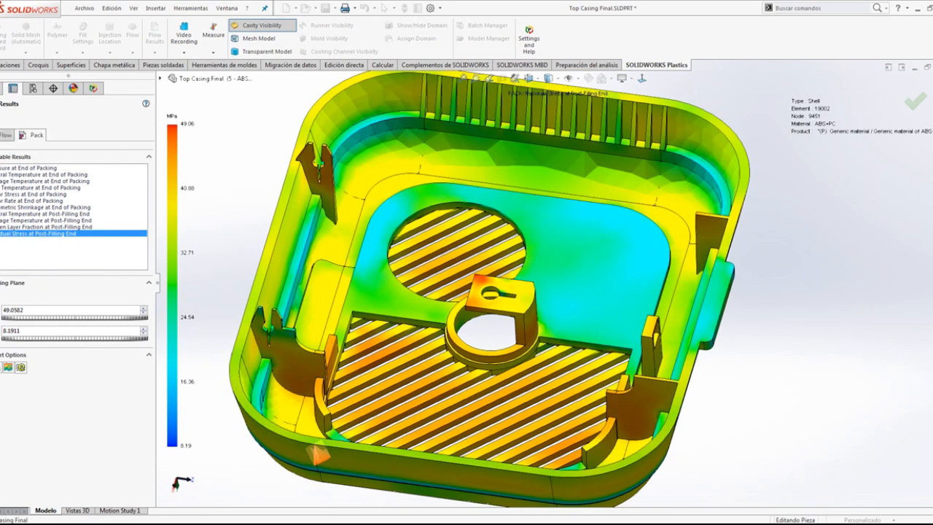
pyautogui.click(3, 117)
# Step: Hide the cavity mesh, activate the 6 - Family Mold Layout - 1 configuration, reload its Plastics project and fit all four parts in view
pyautogui.click(33, 88)
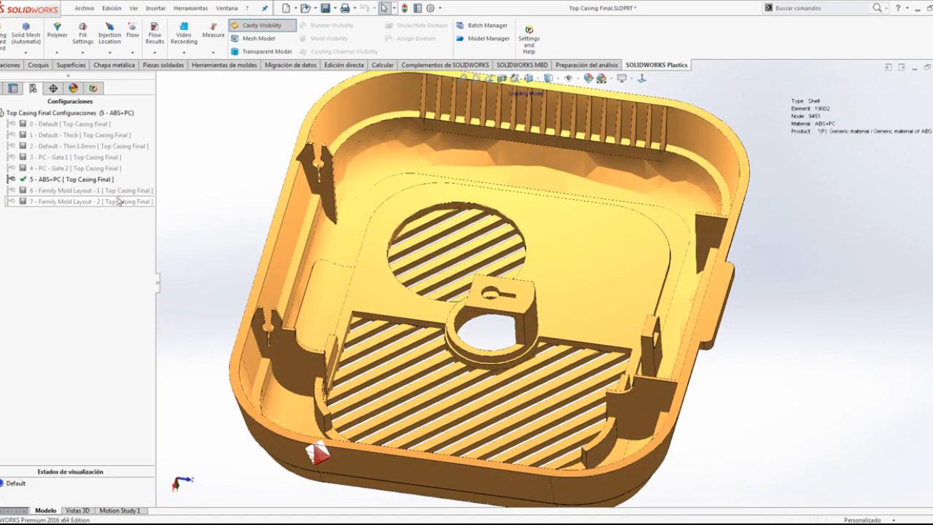
pyautogui.click(260, 25)
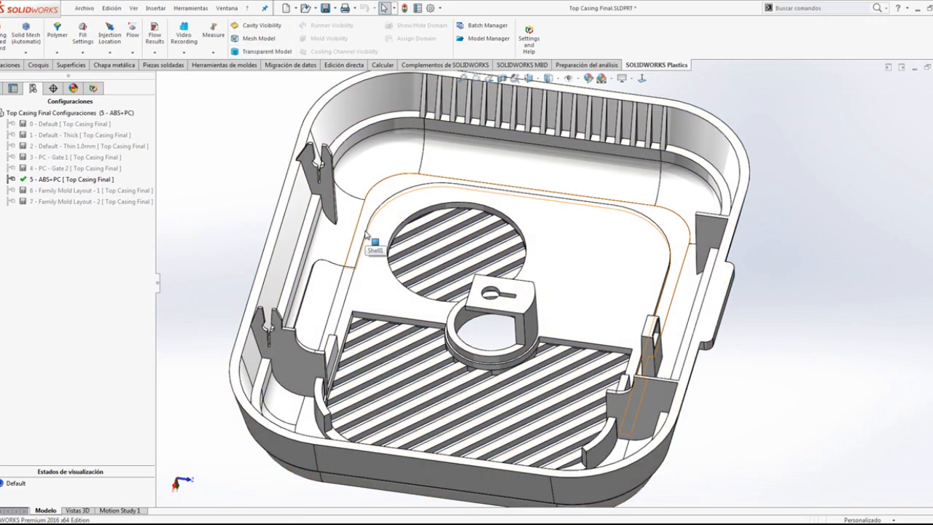
pyautogui.doubleClick(126, 191)
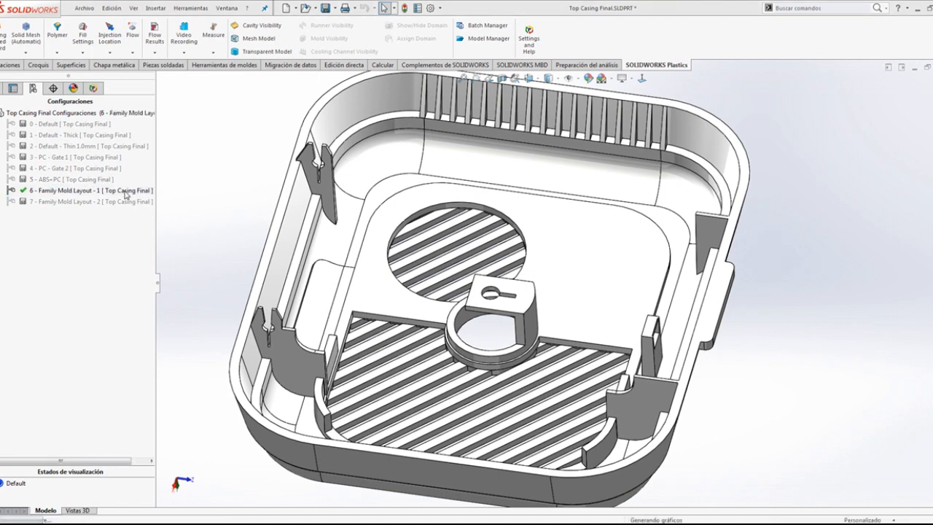
pyautogui.click(509, 290)
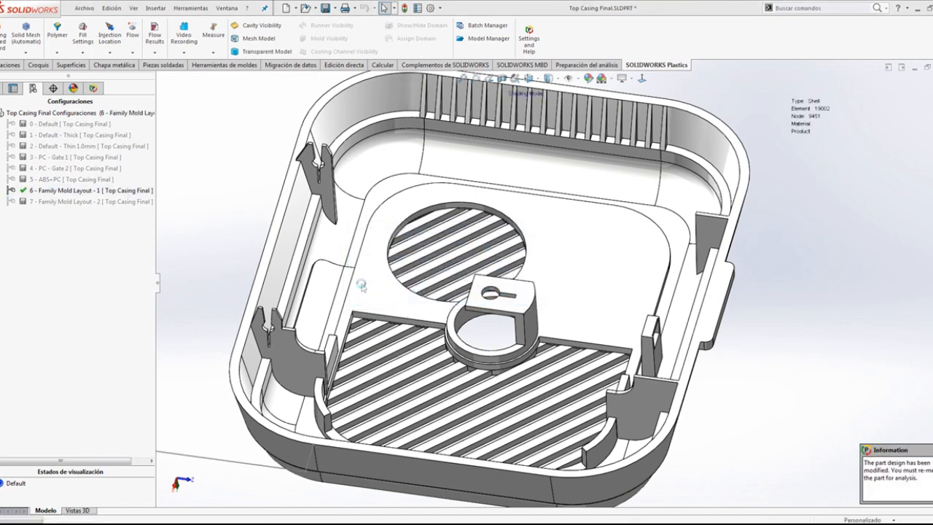
pyautogui.click(462, 78)
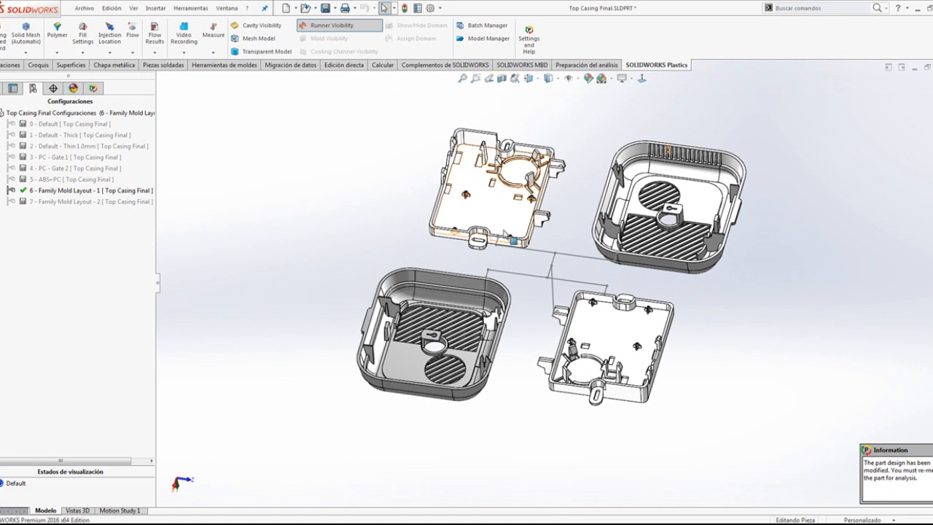
# Step: Open the first family mold layout's flow results, inspect the runner system and play the Fill Time animation across all four cavities
pyautogui.click(93, 88)
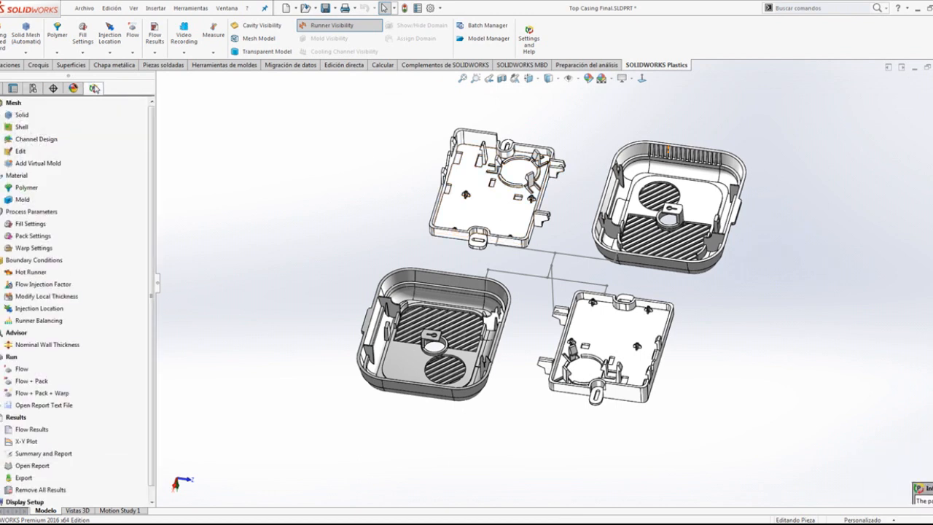
pyautogui.click(35, 430)
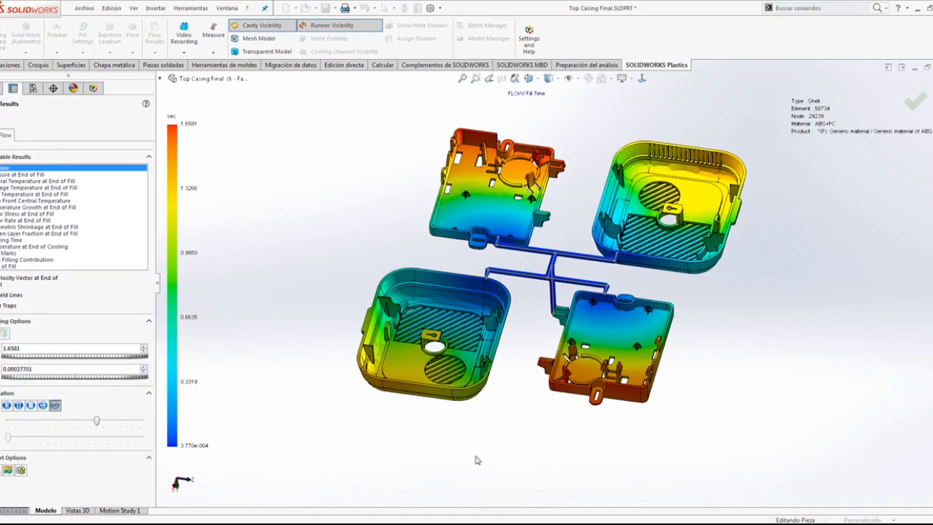
pyautogui.scroll(-5, 547, 280)
pyautogui.scroll(-3, 549, 276)
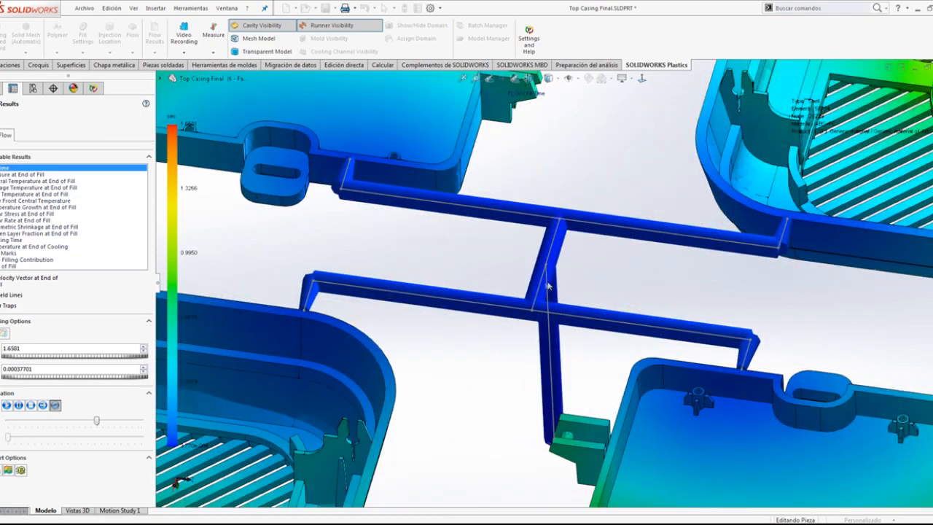
pyautogui.scroll(8, 554, 291)
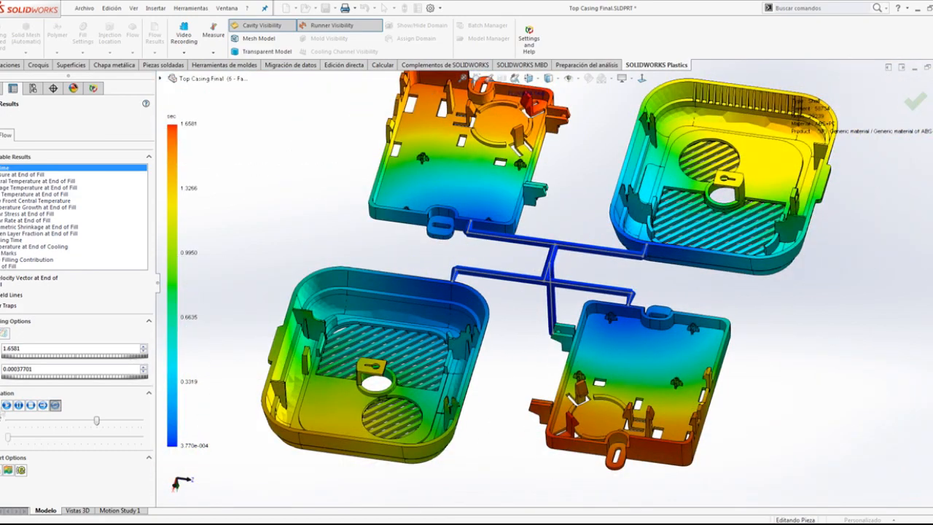
pyautogui.click(7, 406)
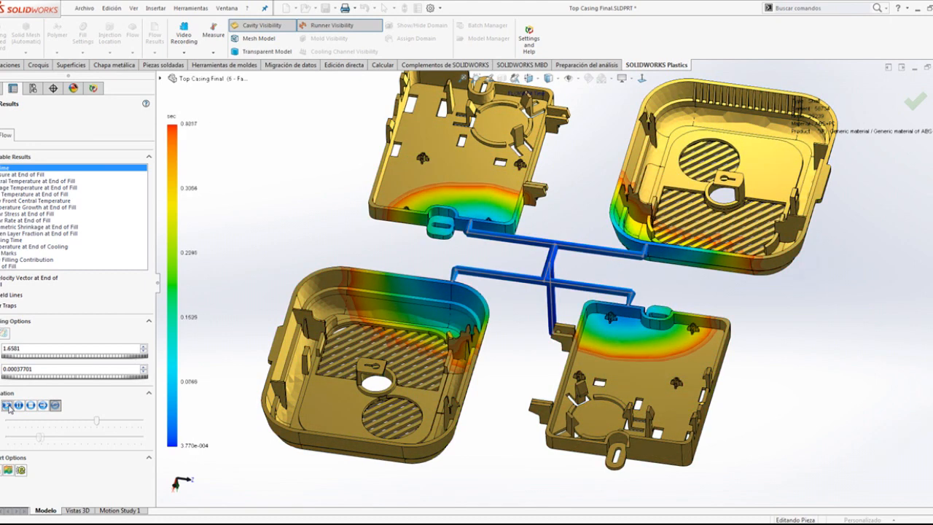
# Step: Display Pressure at End of Fill, examine the cavities and runners from several angles, and close the flow results
pyautogui.click(33, 175)
pyautogui.scroll(4, 543, 315)
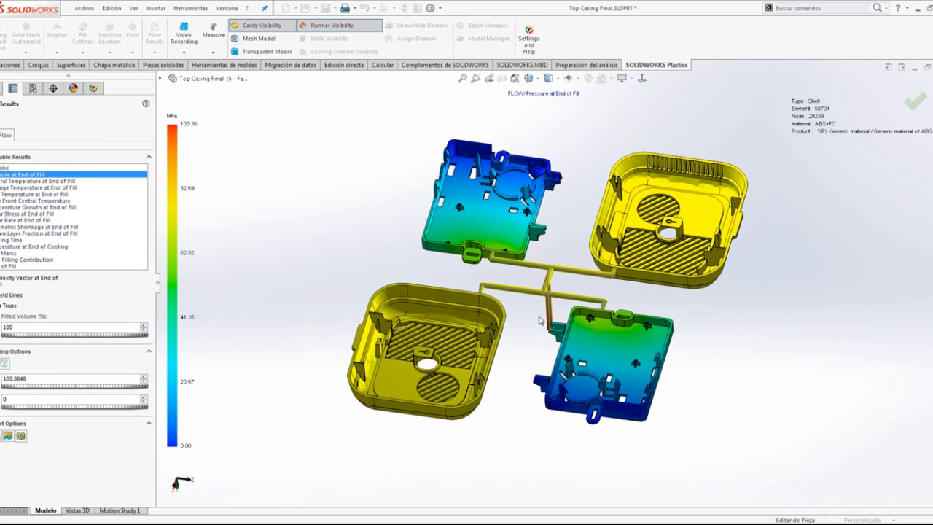
pyautogui.moveTo(539, 320); pyautogui.dragTo(549, 316, button='middle')
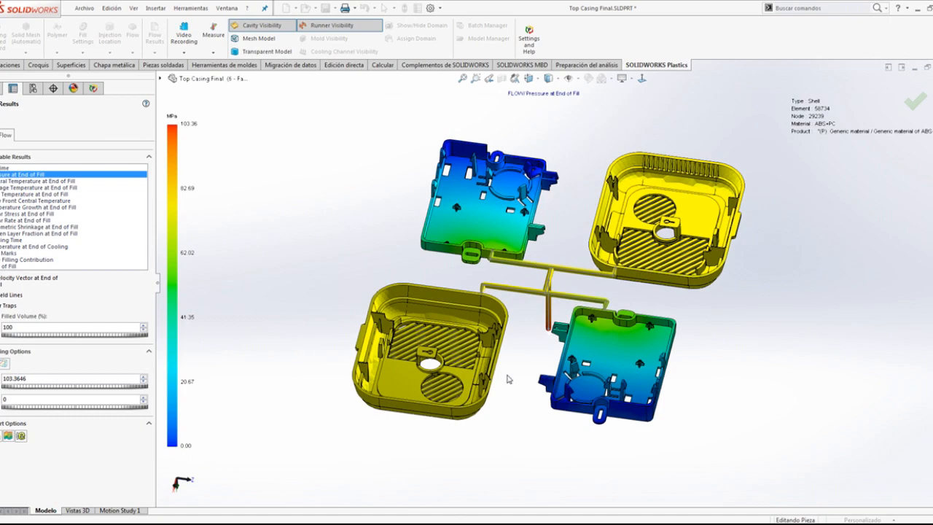
pyautogui.moveTo(264, 393); pyautogui.dragTo(530, 312, button='middle')
pyautogui.scroll(-4, 501, 276)
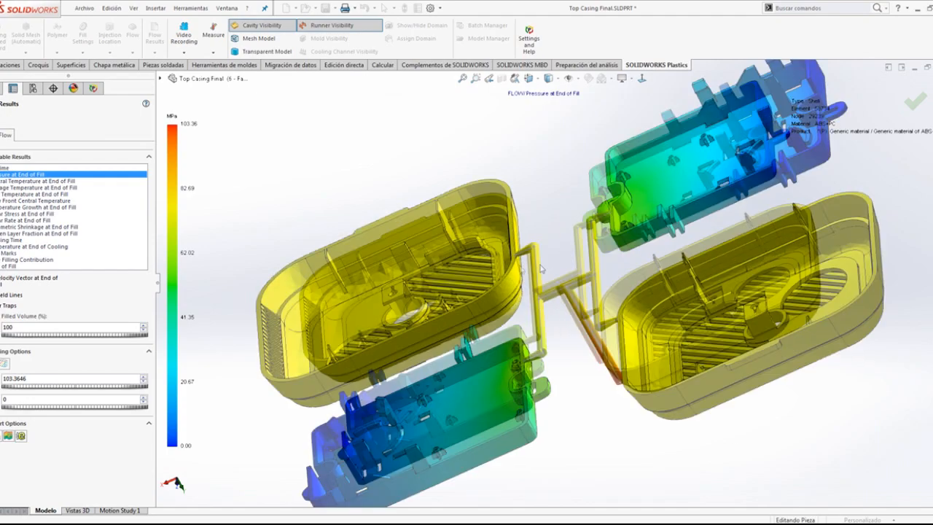
pyautogui.moveTo(248, 191); pyautogui.dragTo(272, 156, button='middle')
pyautogui.keyDown('ctrl'); pyautogui.moveTo(527, 285); pyautogui.dragTo(432, 300, button='middle'); pyautogui.keyUp('ctrl')
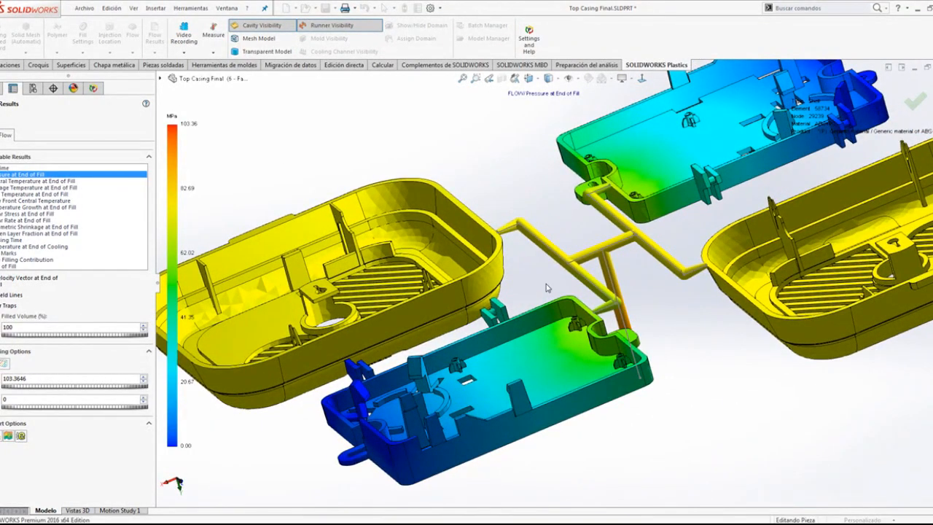
pyautogui.press('Escape')
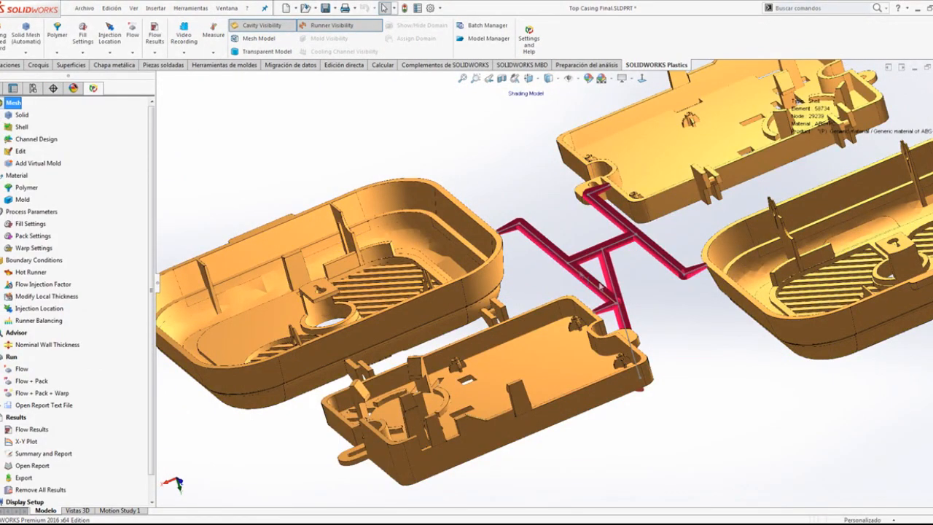
# Step: Activate the 7 - Family Mold Layout - 2 configuration and reload its Plastics project
pyautogui.click(32, 87)
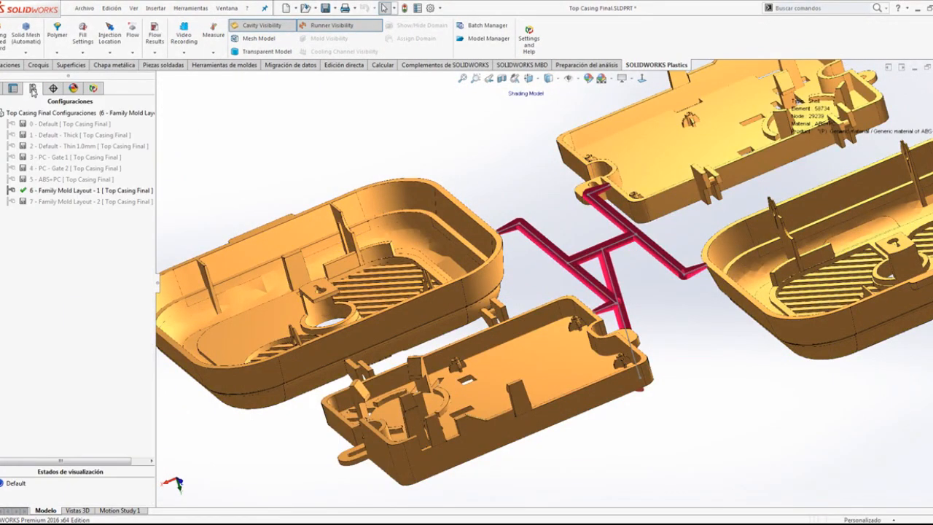
pyautogui.click(99, 202)
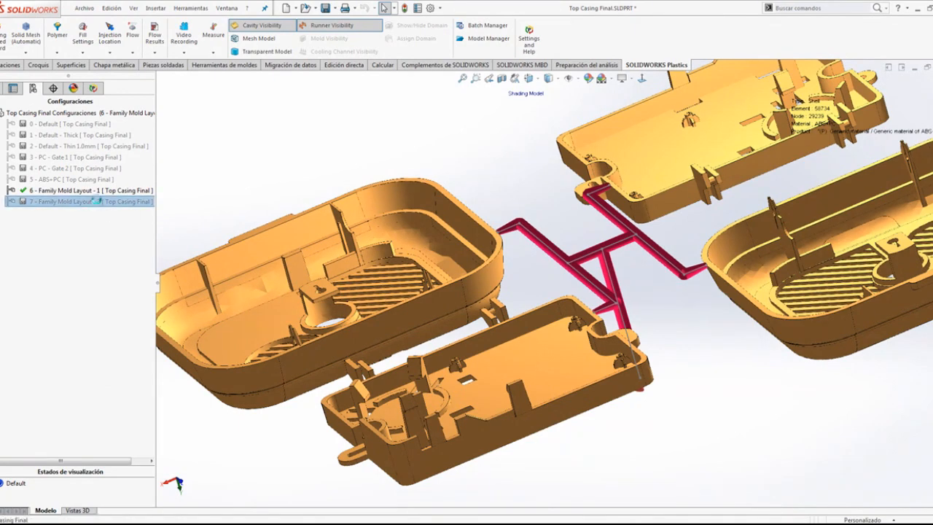
pyautogui.doubleClick(97, 202)
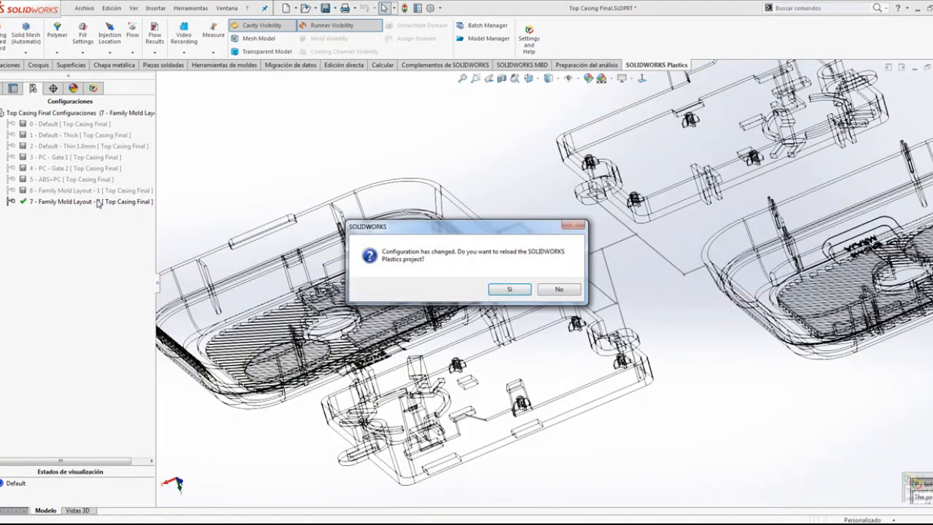
pyautogui.click(510, 289)
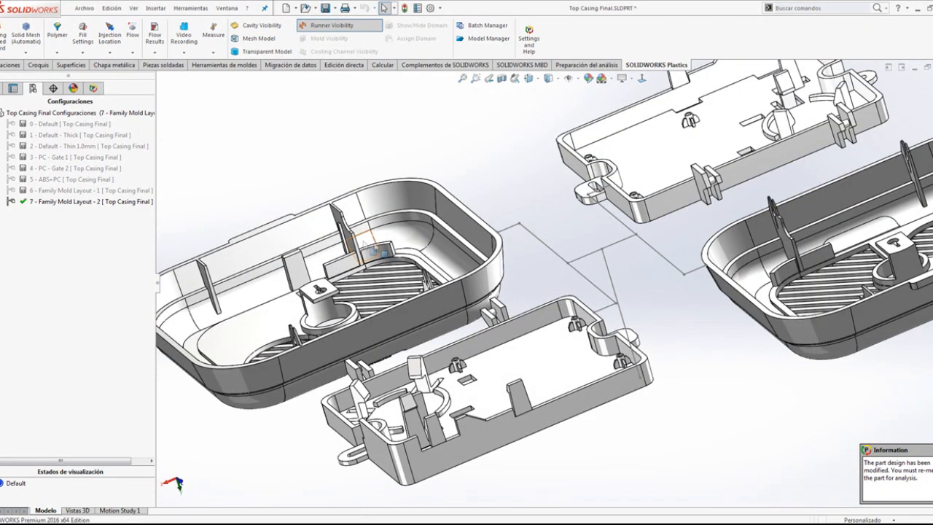
# Step: Open the second family mold layout's flow results and inspect Fill Time across the runner system and all four cavities
pyautogui.click(94, 88)
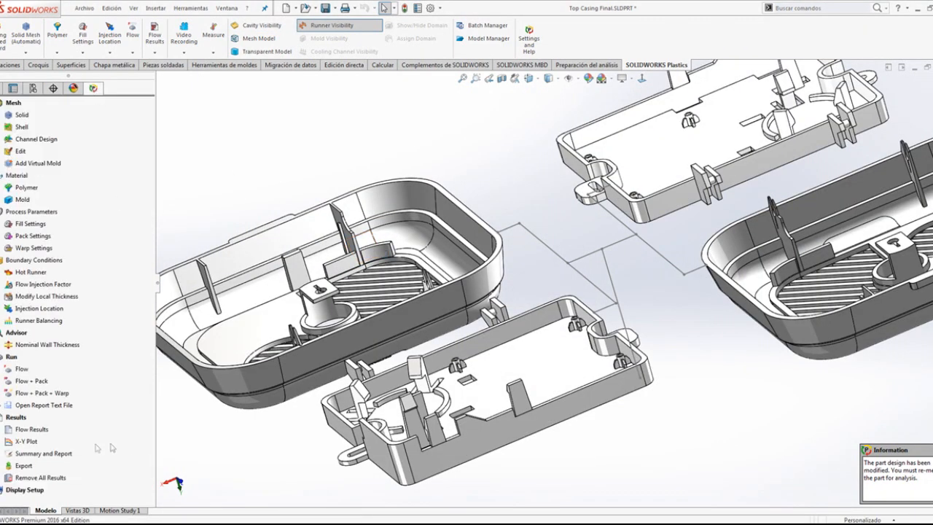
pyautogui.click(21, 430)
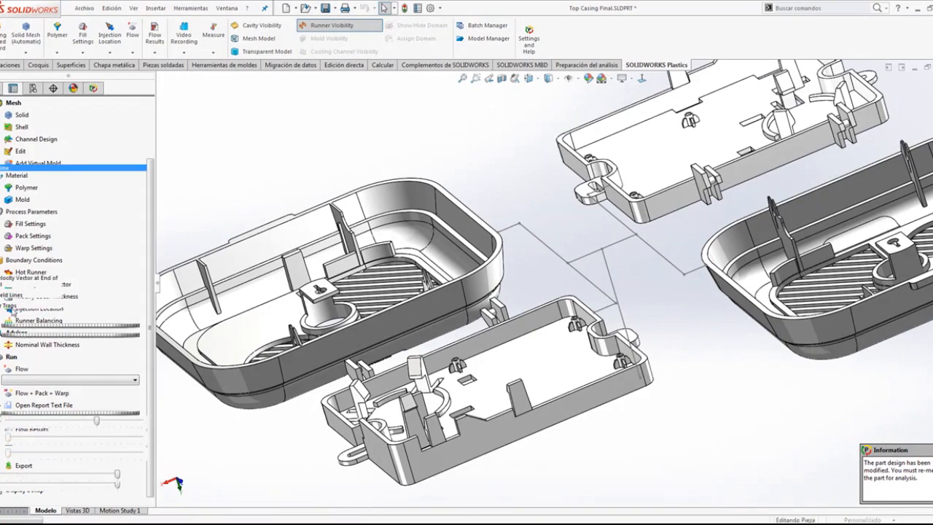
pyautogui.scroll(-5, 667, 266)
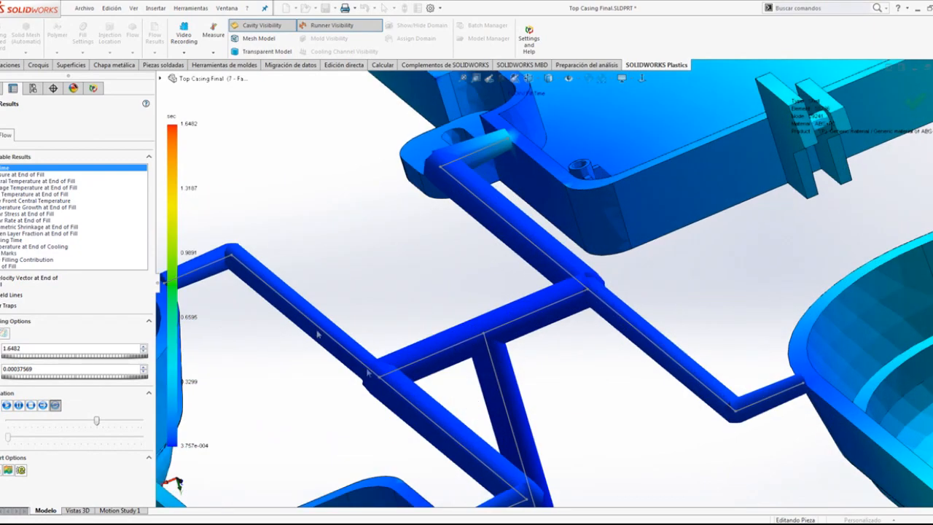
pyautogui.scroll(8, 608, 355)
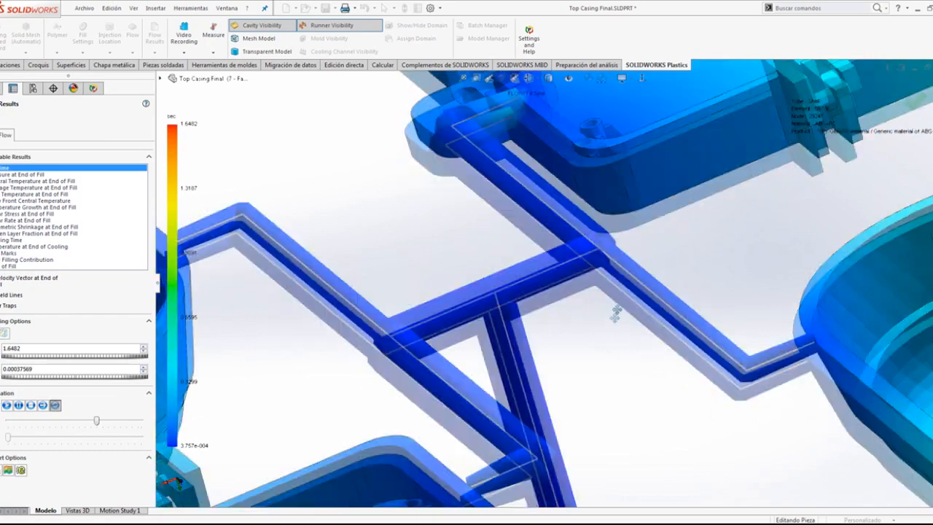
pyautogui.scroll(3, 619, 314)
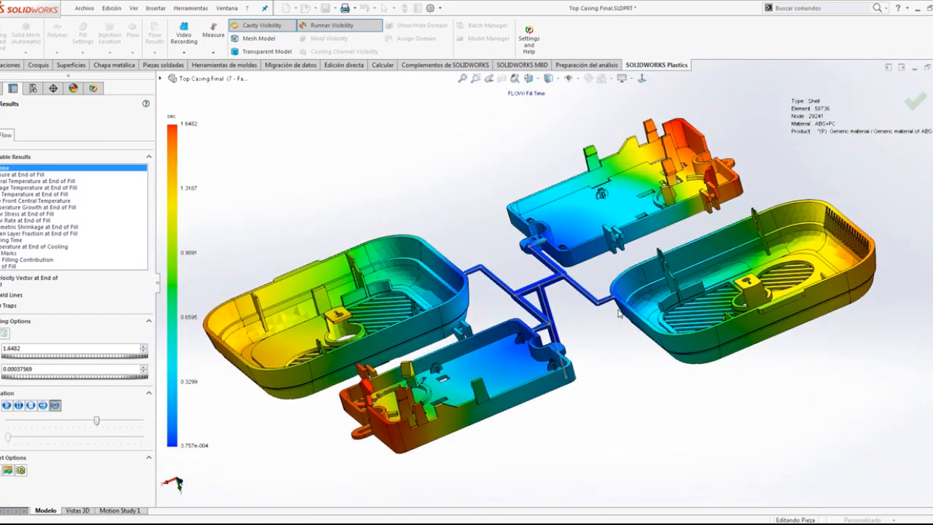
pyautogui.keyDown('ctrl'); pyautogui.moveTo(593, 314); pyautogui.dragTo(611, 312, button='middle'); pyautogui.keyUp('ctrl')
# Step: Display Pressure at End of Fill, switch back to Fill Time and close the flow results
pyautogui.click(27, 175)
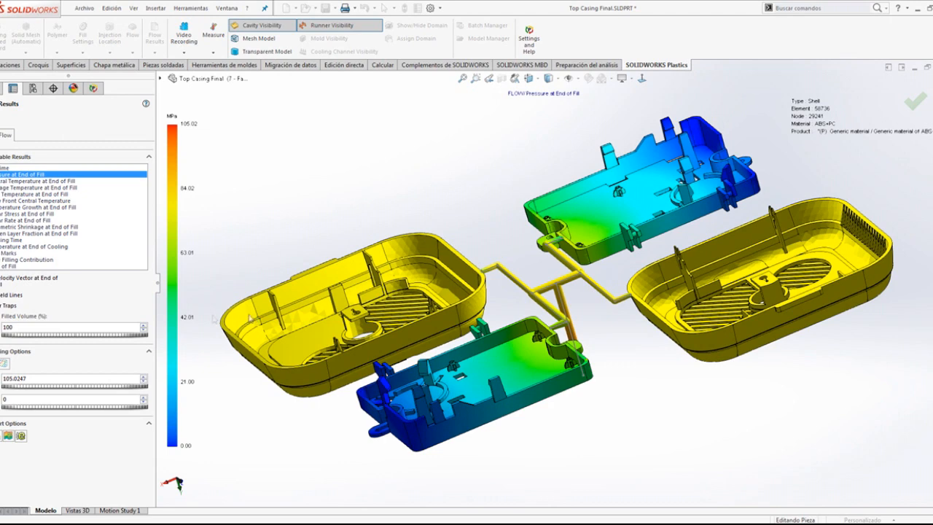
pyautogui.click(4, 168)
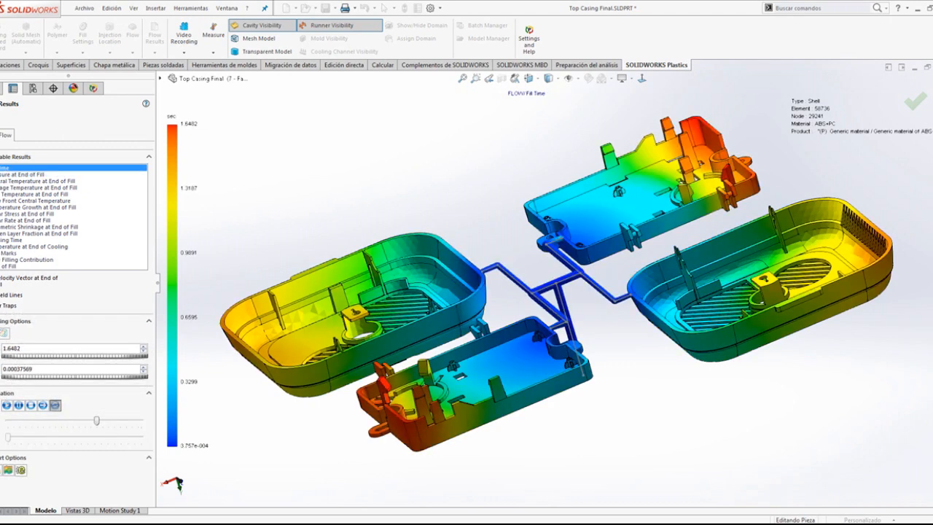
pyautogui.click(2, 117)
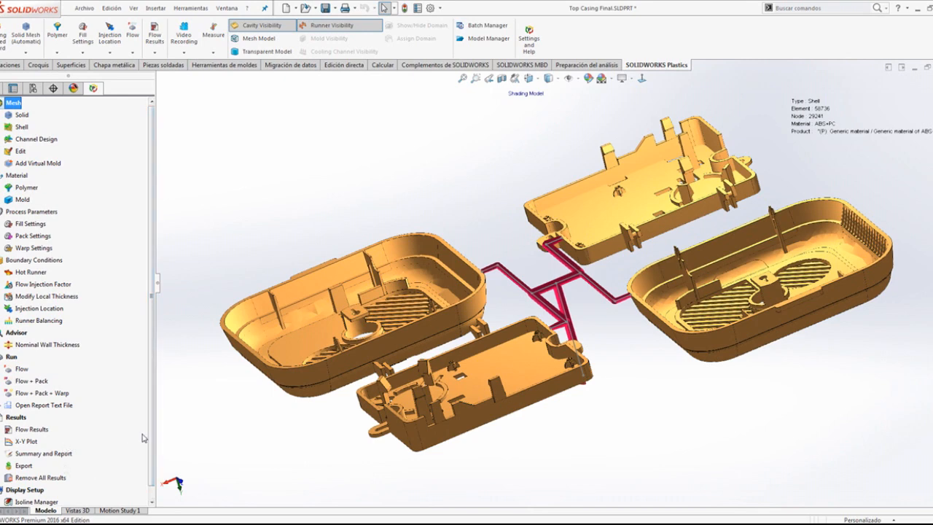
# Step: Reopen the flow results and export the Fill Time plot to the desktop as an eDrawing file (*.EPRT)
pyautogui.moveTo(150, 439); pyautogui.dragTo(152, 452)
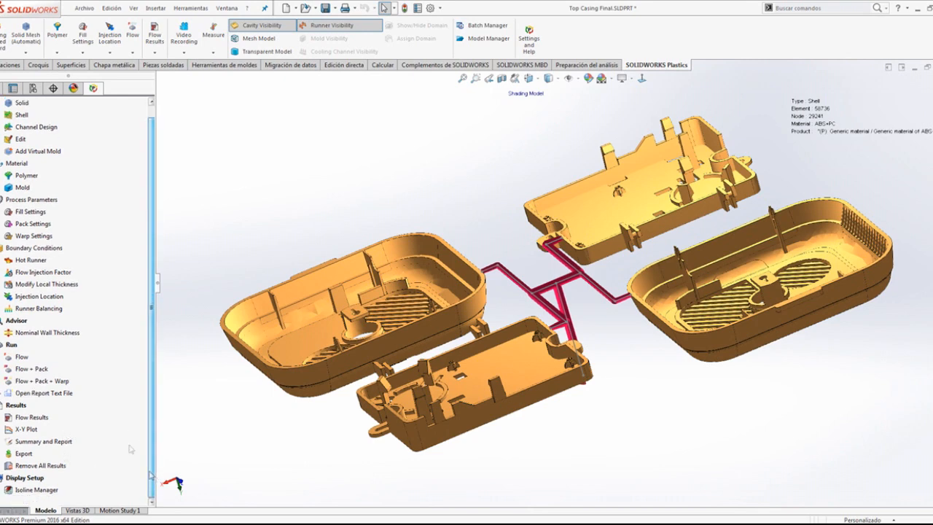
pyautogui.click(35, 420)
pyautogui.doubleClick(37, 420)
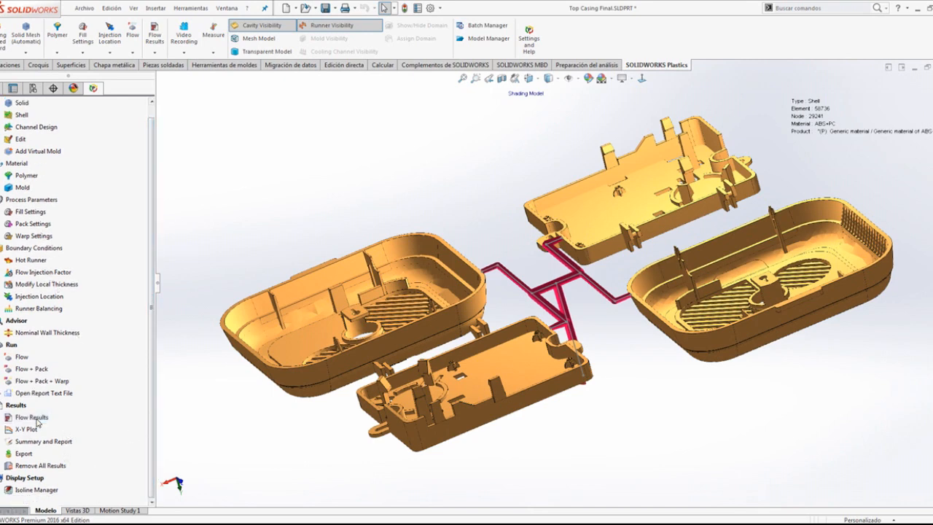
pyautogui.click(21, 471)
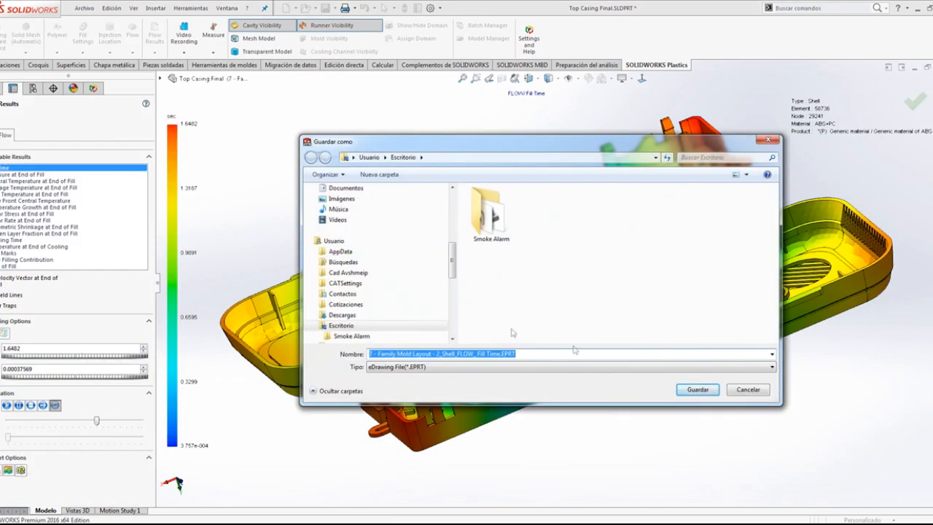
pyautogui.click(699, 390)
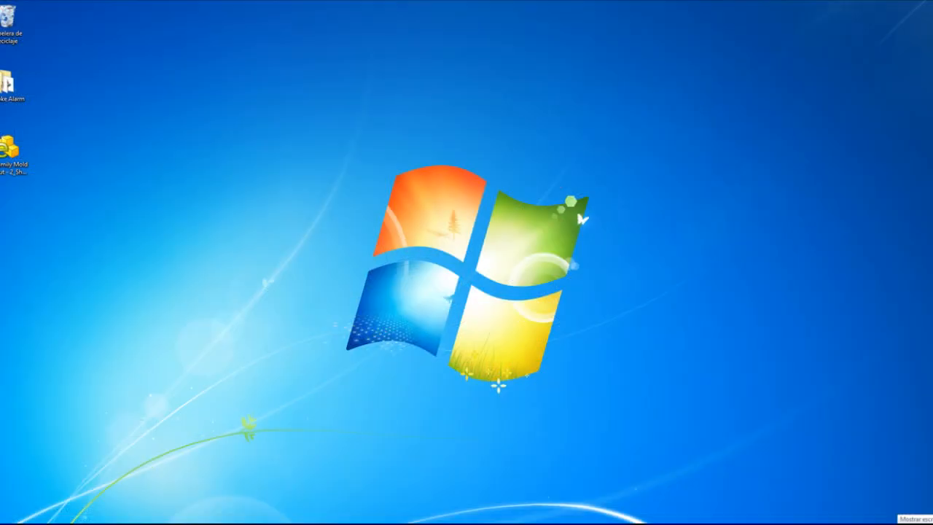
# Step: Open the exported Fill Time file from the desktop in eDrawings, examine the four parts from several angles and minimize the viewer
pyautogui.click(3, 163)
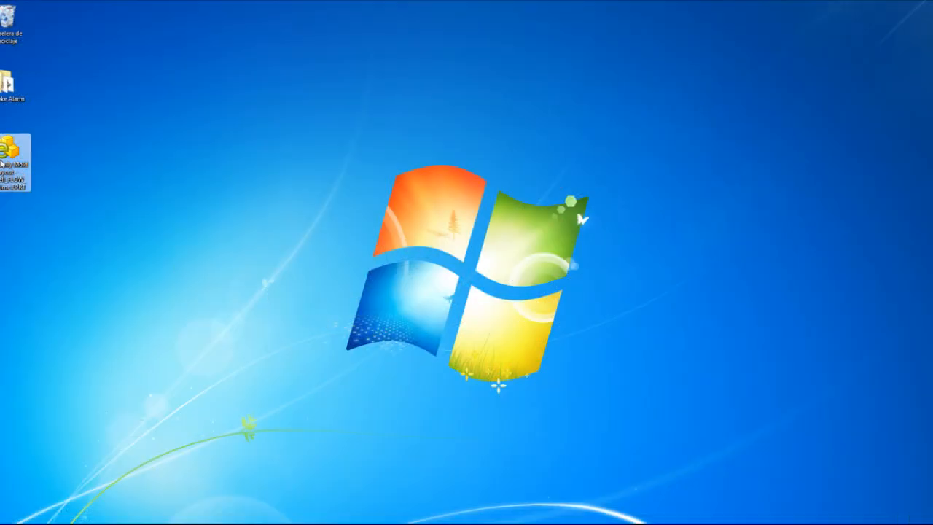
pyautogui.doubleClick(3, 161)
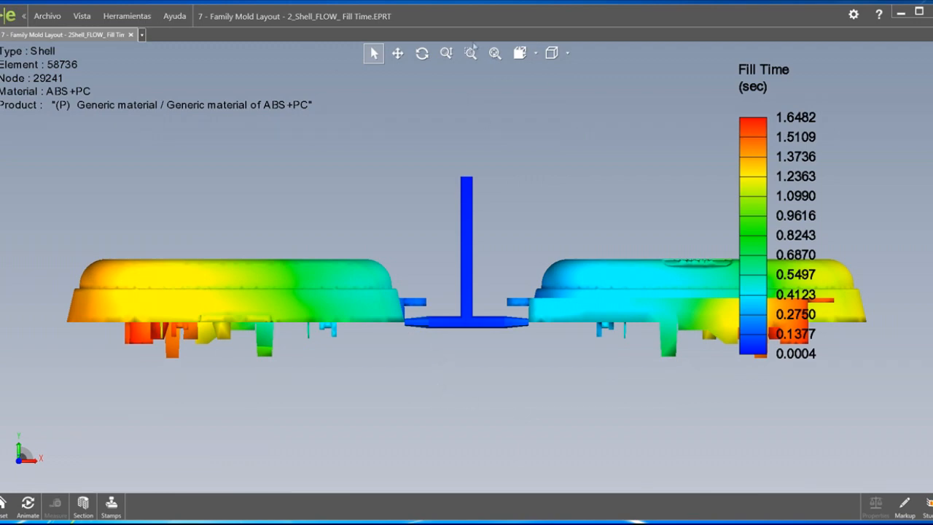
pyautogui.moveTo(551, 81); pyautogui.dragTo(308, 346, button='middle')
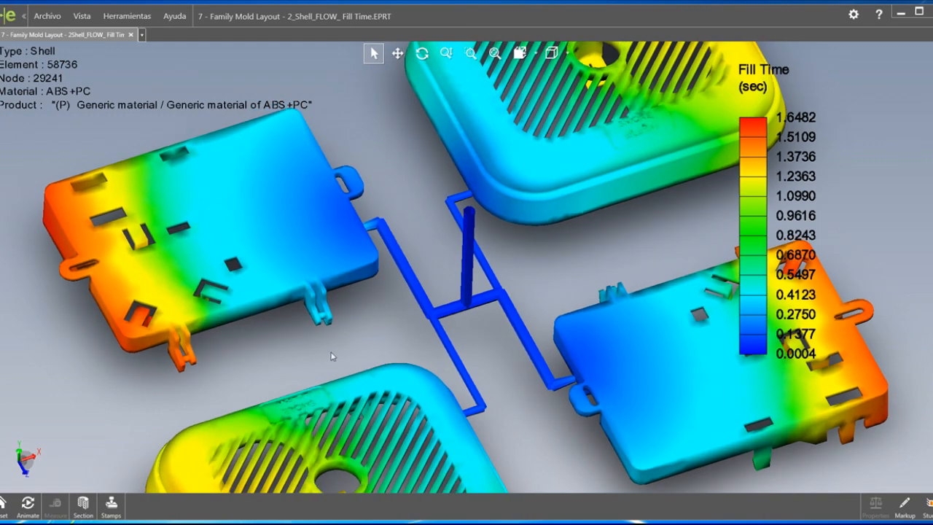
pyautogui.moveTo(485, 377); pyautogui.dragTo(563, 361, button='middle')
pyautogui.scroll(-2, 563, 357)
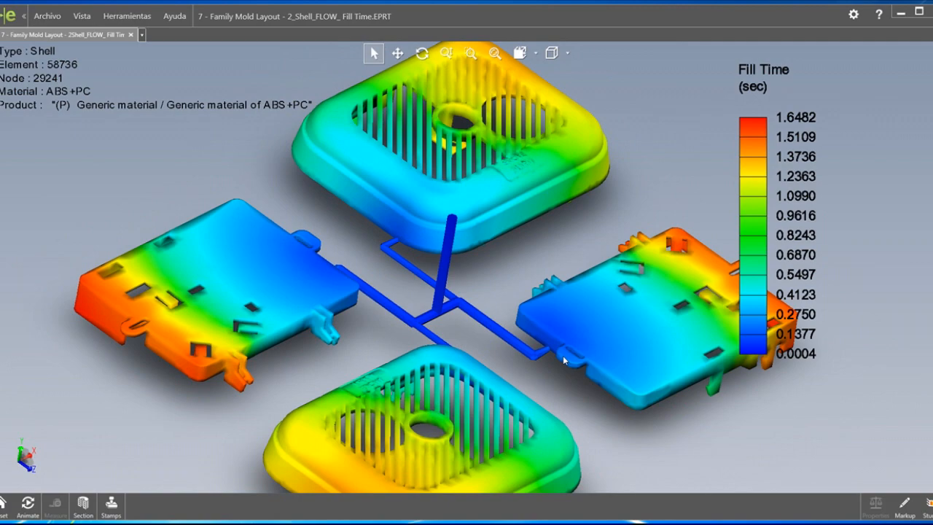
pyautogui.scroll(-3, 563, 357)
pyautogui.moveTo(573, 375); pyautogui.dragTo(296, 379, button='middle')
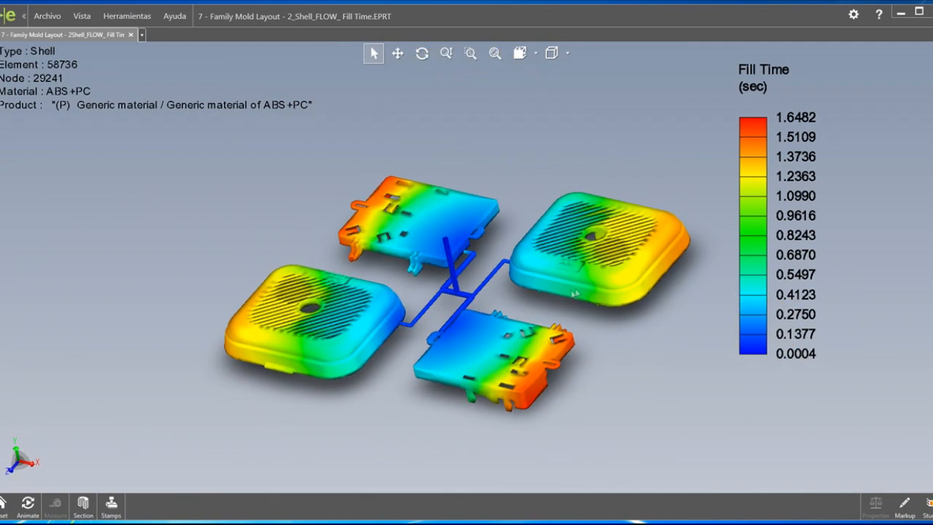
pyautogui.click(901, 15)
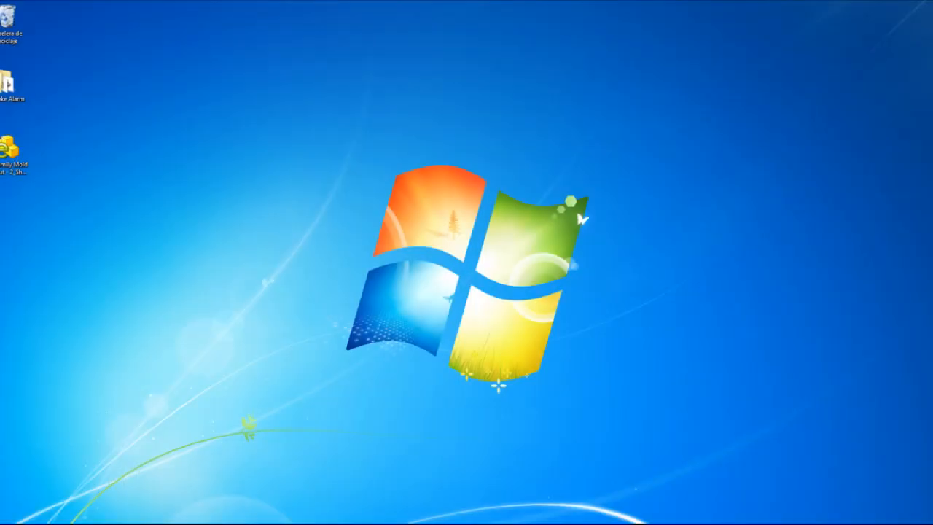
# Step: Switch back to SOLIDWORKS, generate the Summary and Report for this layout and show its FLOW summary
pyautogui.moveTo(215, 515)
pyautogui.click(266, 490)
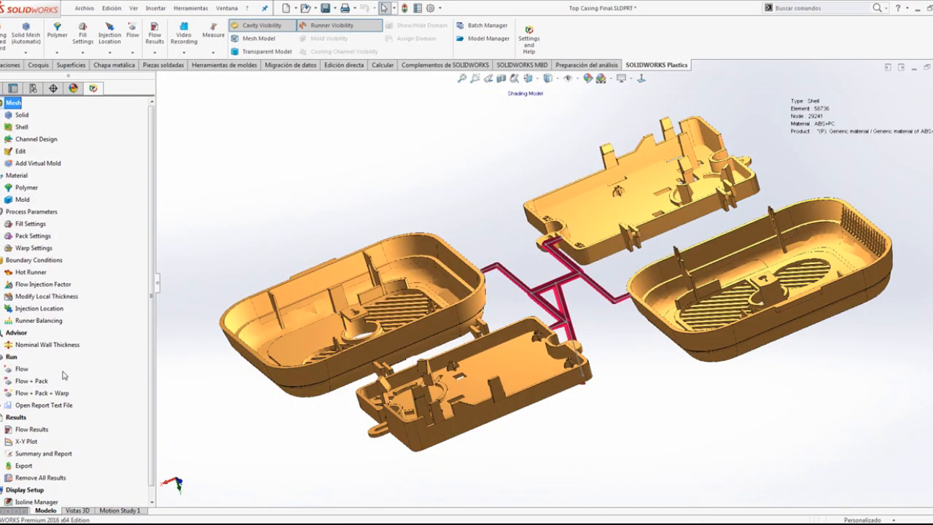
pyautogui.click(40, 454)
pyautogui.rightClick(40, 455)
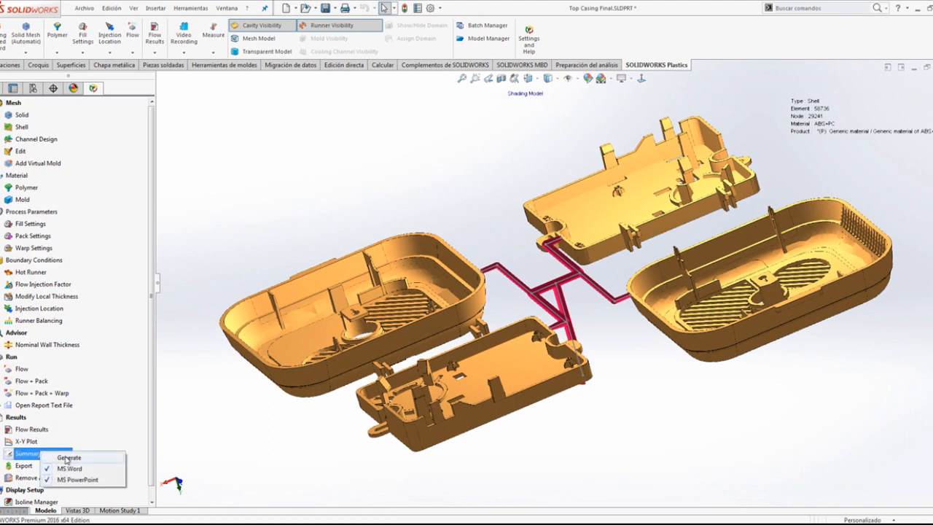
pyautogui.click(67, 458)
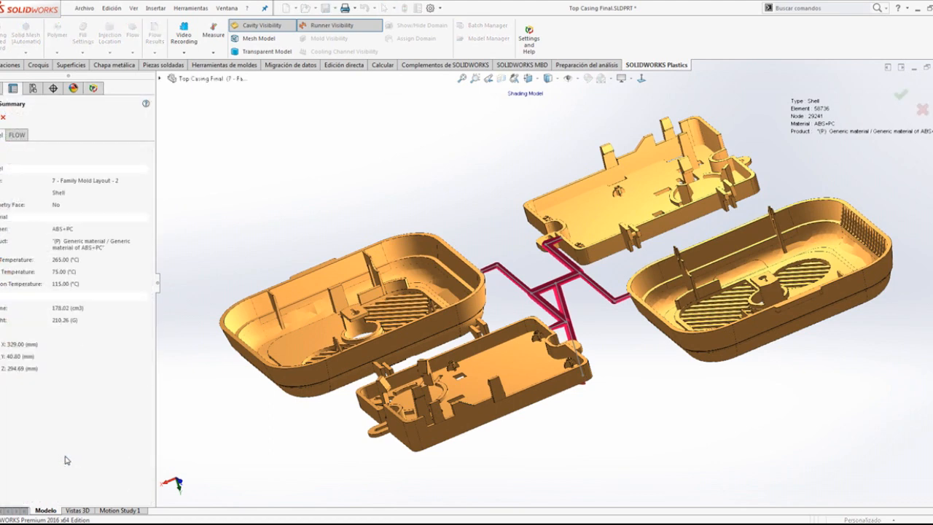
pyautogui.click(16, 135)
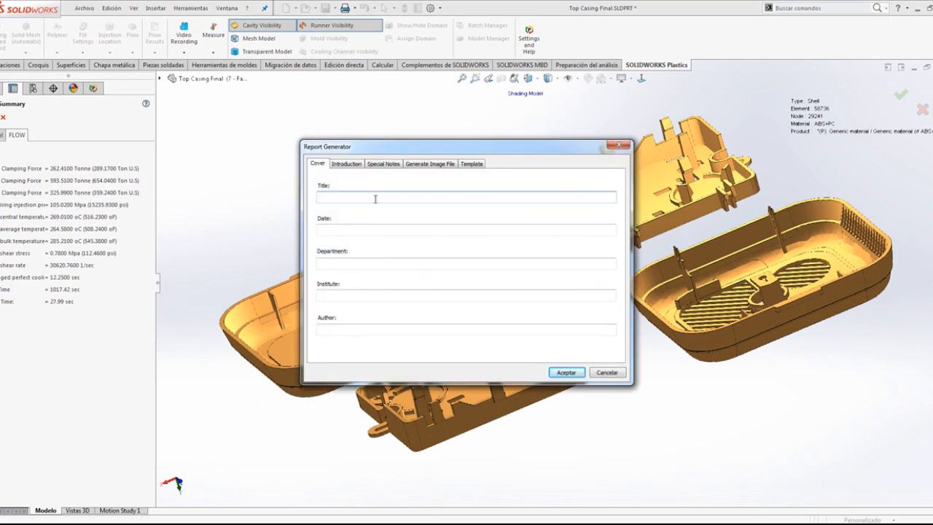
# Step: Fill in the report cover with the title "Demo Cad Avshmeip" and the author's name
pyautogui.write('Demo')
pyautogui.write('Cad Avshmel')
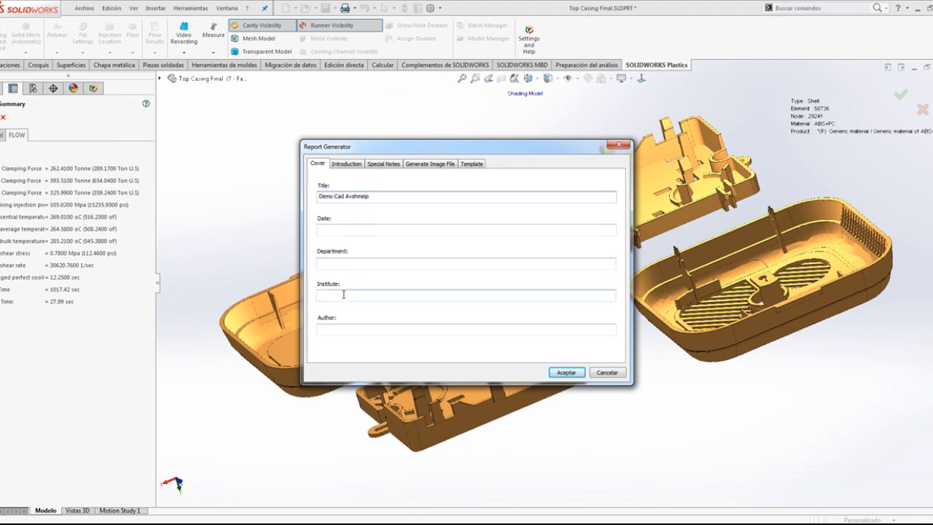
pyautogui.click(370, 329)
pyautogui.write('Juan')
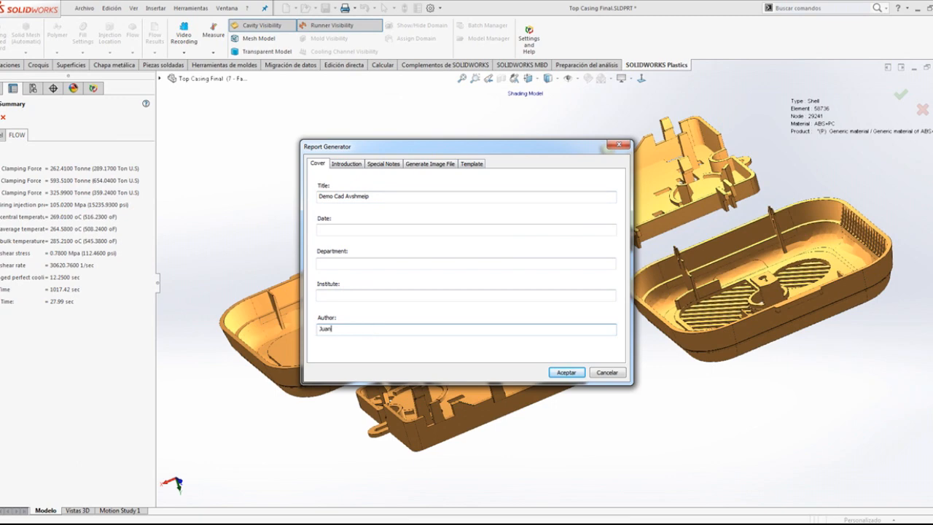
# Step: Review the report's introduction and special notes sections and select all material parameter, results and flow images for output
pyautogui.click(353, 164)
pyautogui.click(399, 166)
pyautogui.click(429, 164)
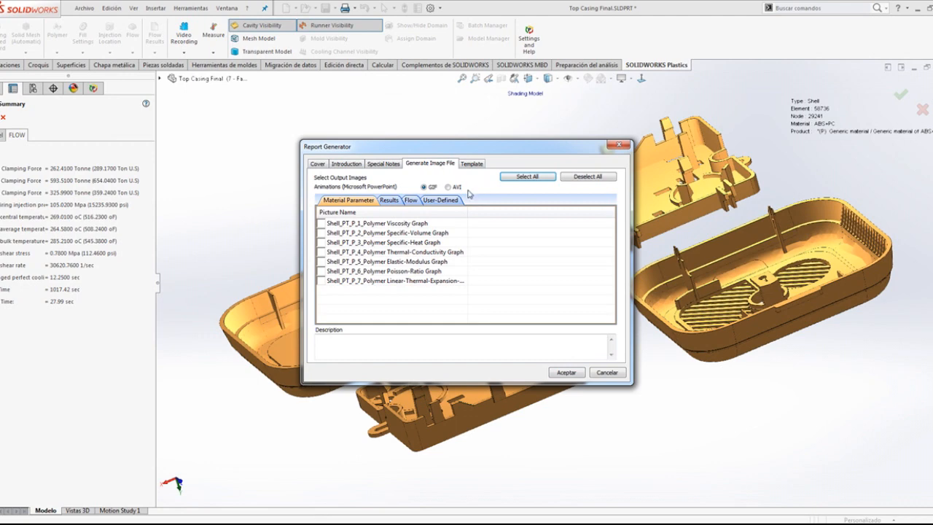
pyautogui.click(321, 223)
pyautogui.click(321, 242)
pyautogui.click(389, 200)
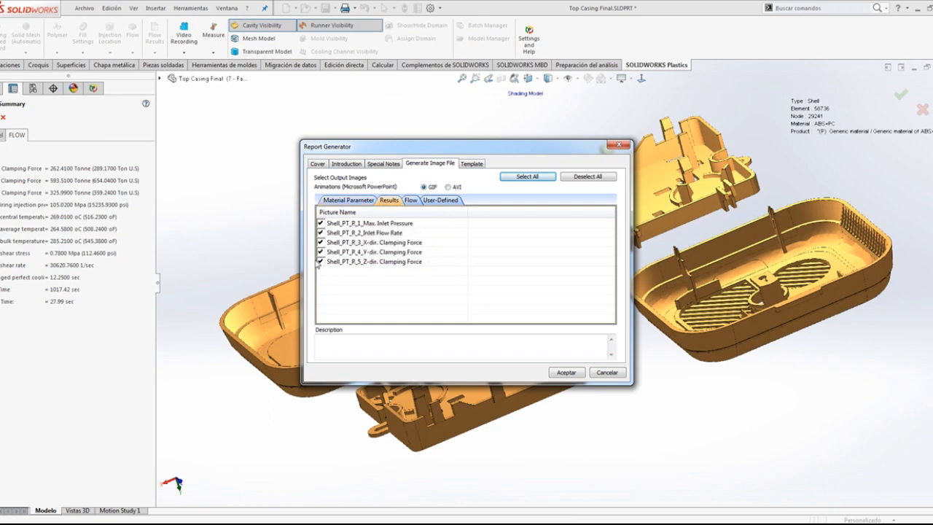
pyautogui.click(411, 201)
pyautogui.click(440, 202)
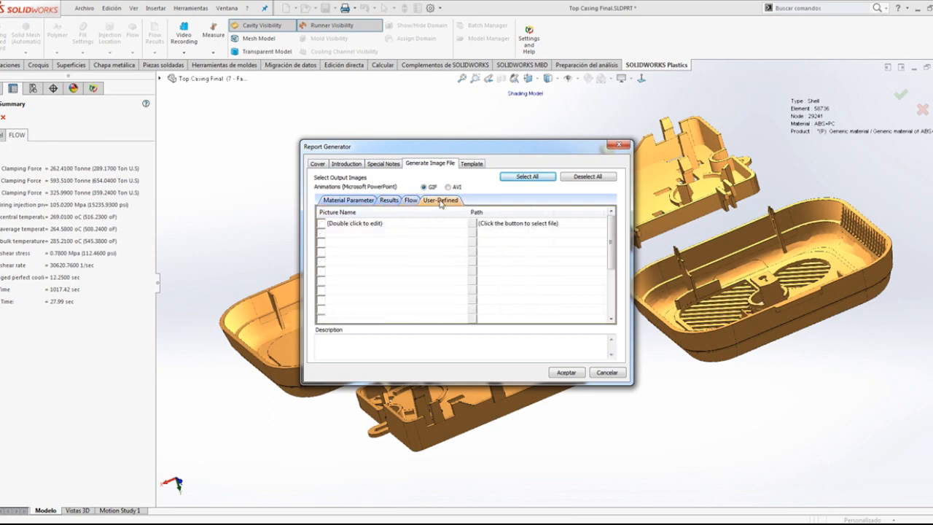
pyautogui.click(404, 205)
pyautogui.click(510, 177)
pyautogui.click(368, 206)
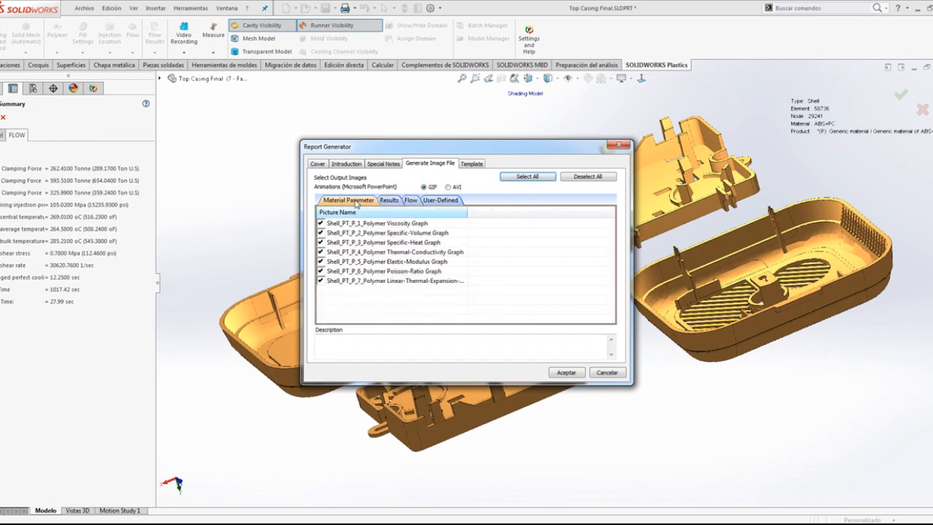
# Step: Choose the Light template and generate the report
pyautogui.click(471, 165)
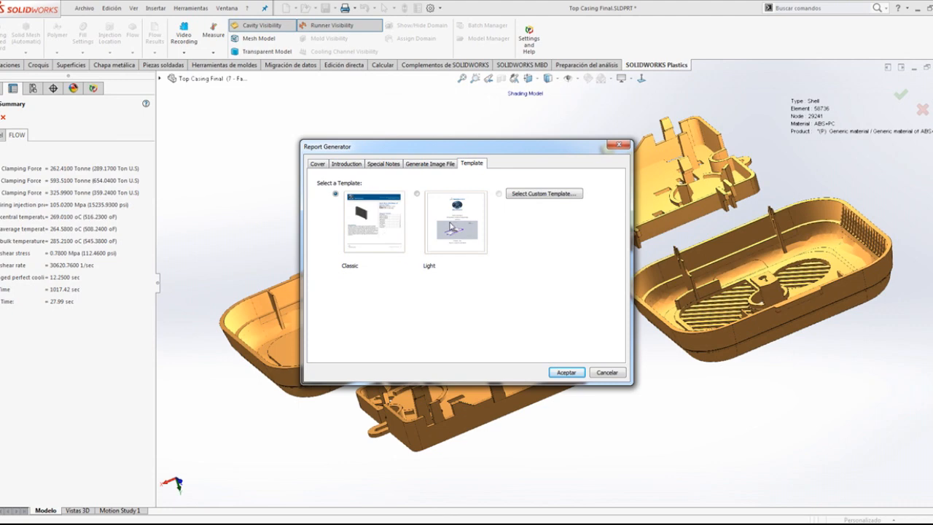
pyautogui.click(417, 194)
pyautogui.click(566, 372)
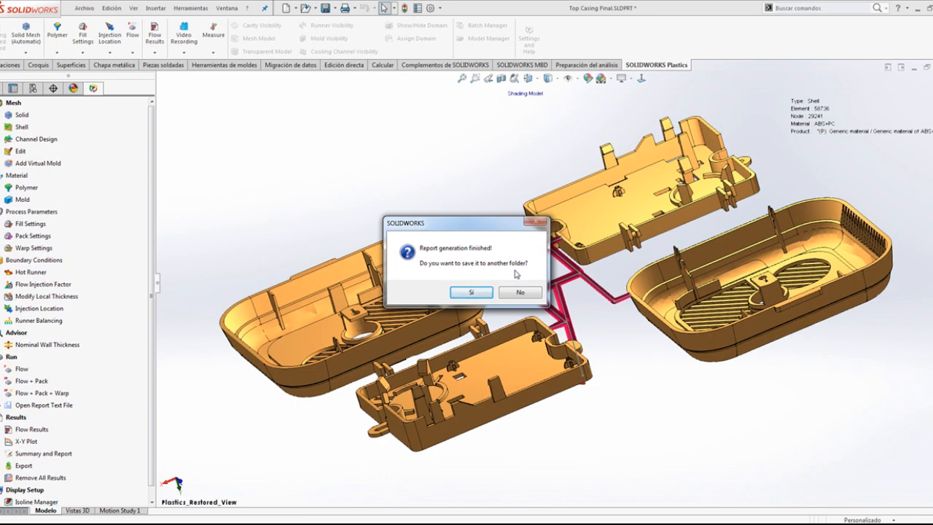
# Step: Save the generated report to another folder, choosing the desktop as its location
pyautogui.click(481, 291)
pyautogui.click(417, 218)
pyautogui.click(481, 333)
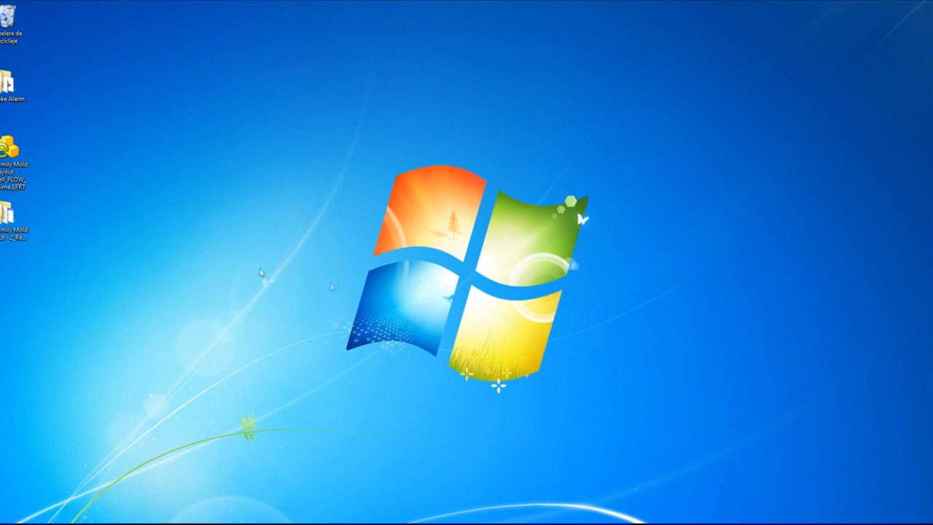
# Step: Open the saved report folder and its "7 - Family Mold Layout - 2.html" file, and read through the Introduction page
pyautogui.click(4, 233)
pyautogui.doubleClick(4, 233)
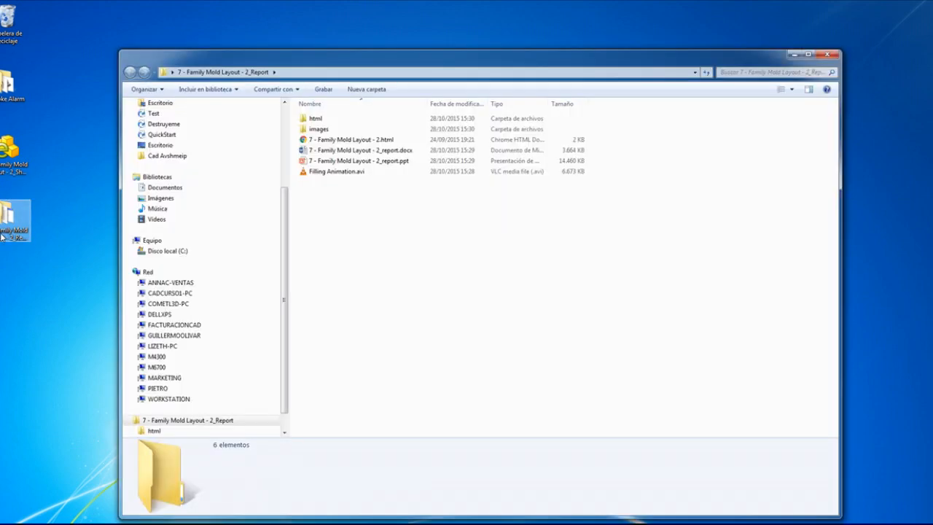
pyautogui.doubleClick(326, 142)
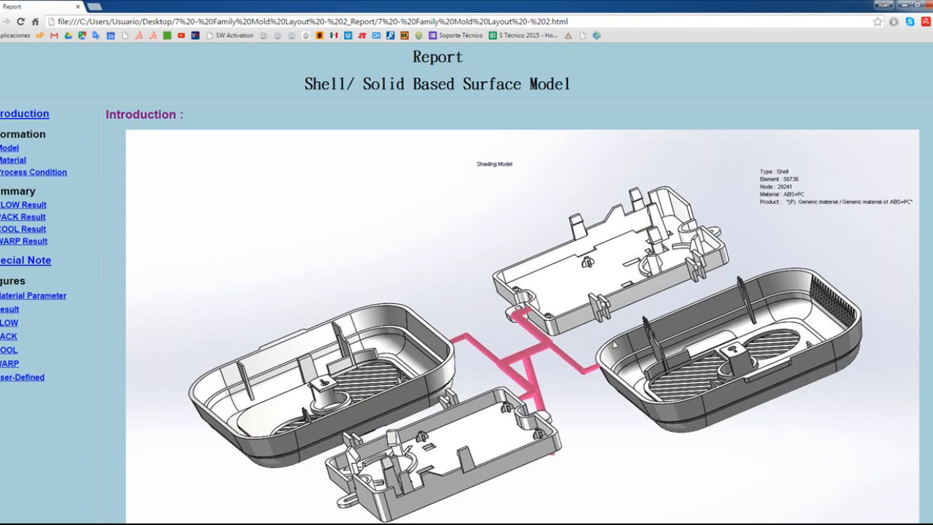
pyautogui.scroll(-2, 615, 345)
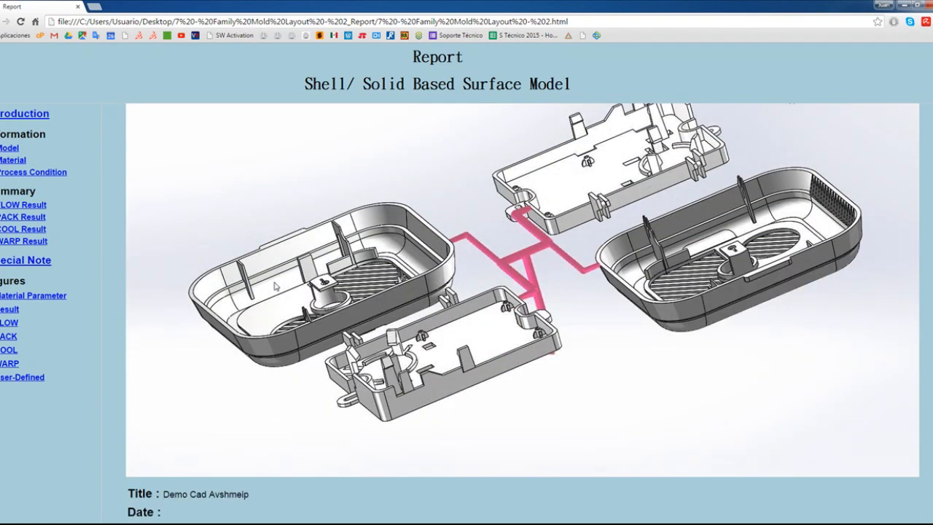
pyautogui.scroll(-3, 551, 315)
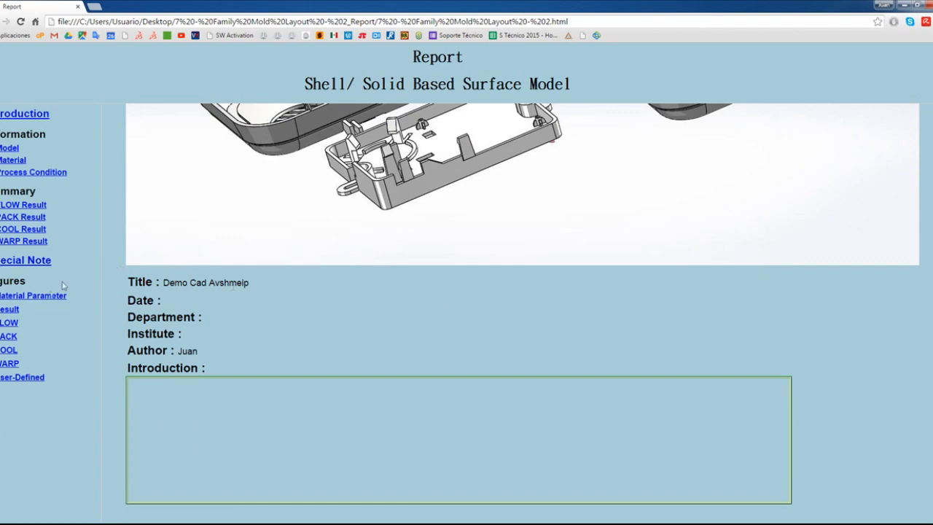
# Step: Open the report's Result figures and review the inlet flow rate and the X, Y and Z clamping force plots
pyautogui.click(13, 312)
pyautogui.scroll(-2, 387, 362)
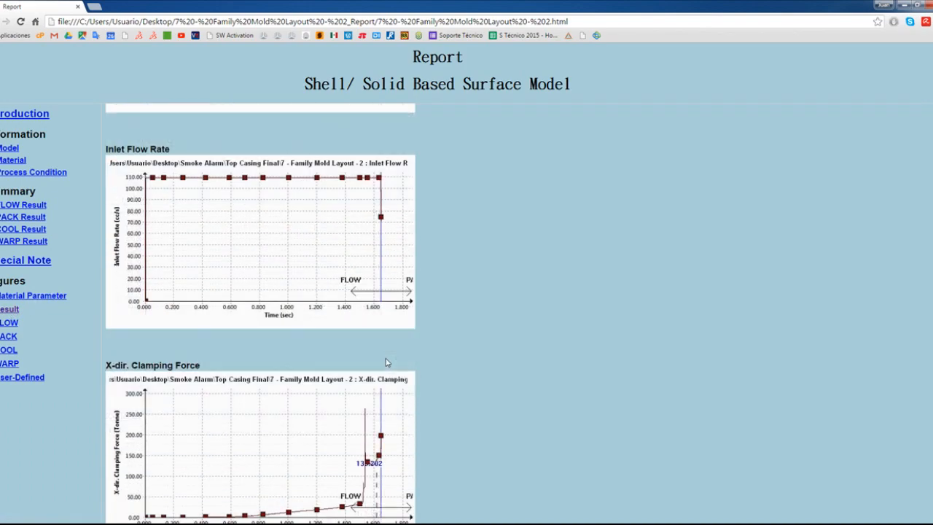
pyautogui.scroll(-6, 387, 363)
pyautogui.scroll(-1, 135, 321)
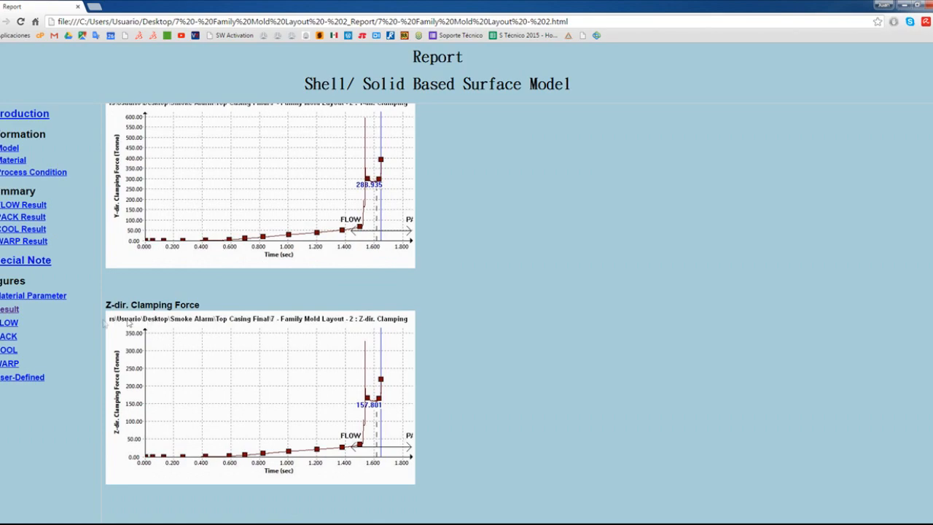
# Step: Open the report's FLOW figures and review them from the filling animation and fill time through the flow front central temperature
pyautogui.click(7, 323)
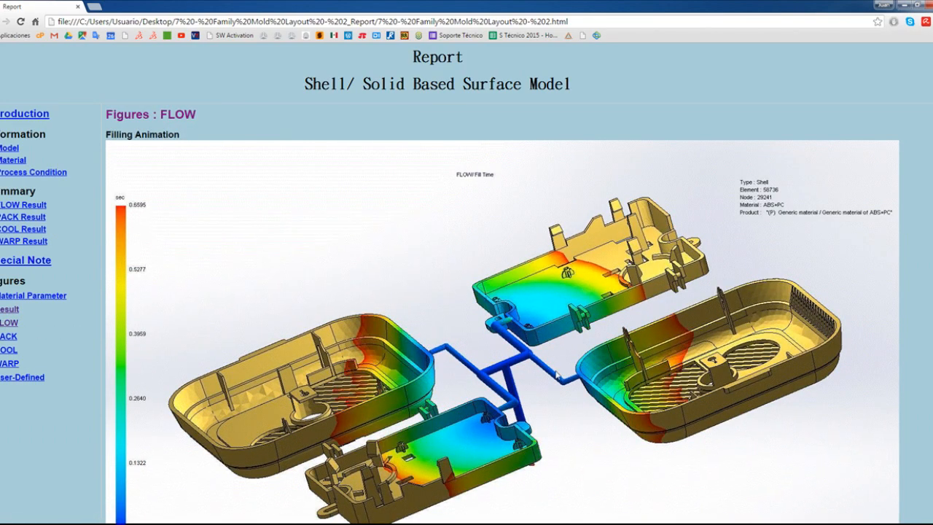
pyautogui.scroll(-3, 557, 375)
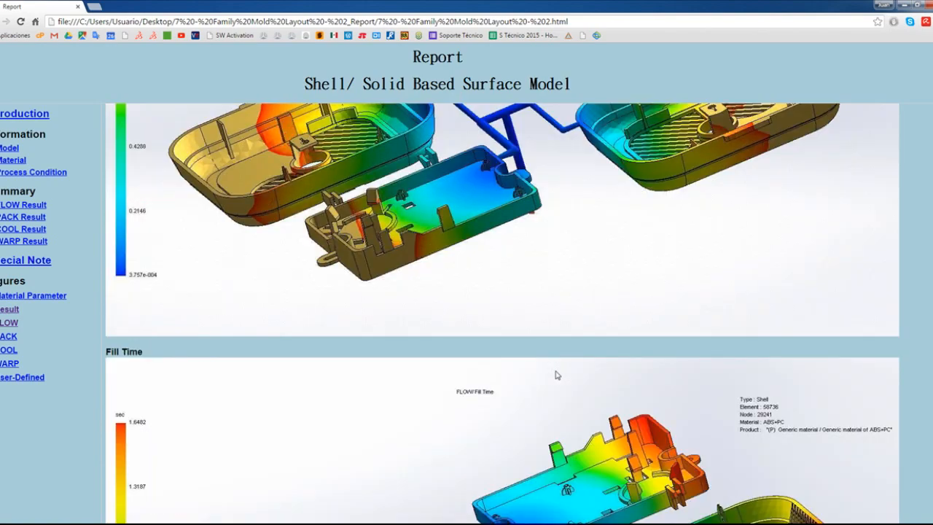
pyautogui.scroll(-3, 557, 375)
pyautogui.scroll(-6, 557, 375)
pyautogui.scroll(-15, 557, 375)
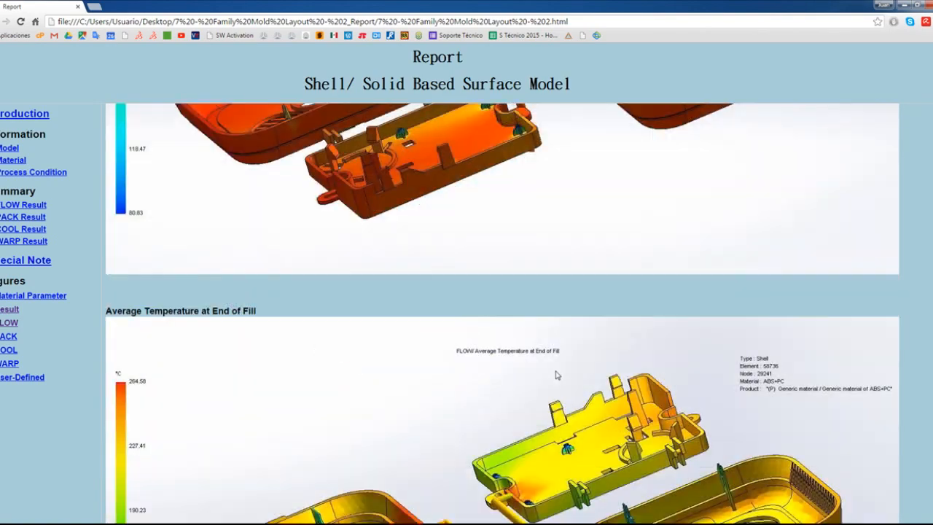
pyautogui.scroll(-15, 555, 375)
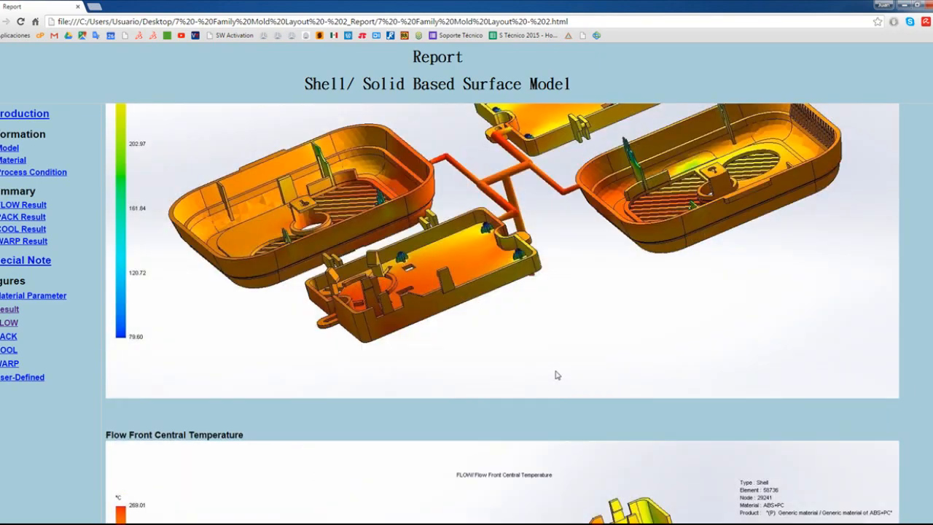
pyautogui.scroll(-5, 557, 374)
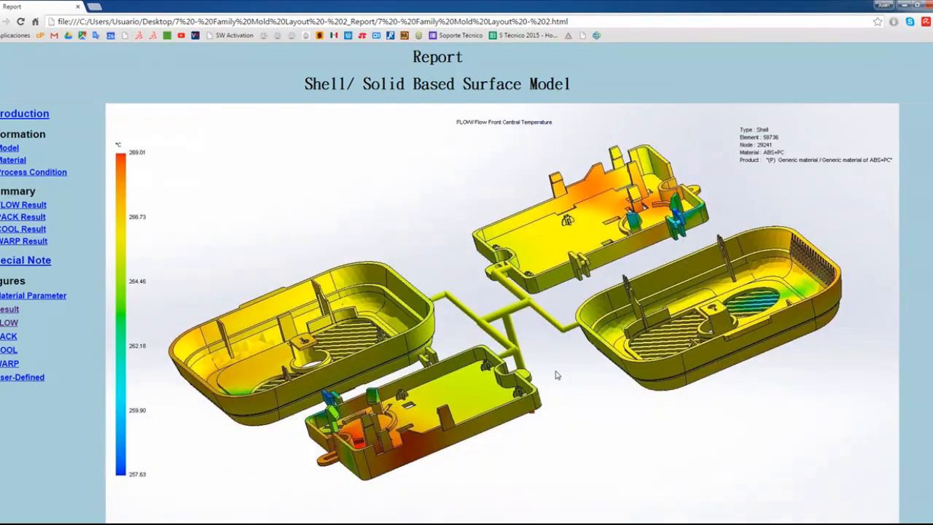
# Step: Switch back to SOLIDWORKS and turn off cavity visibility, keeping the runners shown, to inspect the family mold layout
pyautogui.click(260, 504)
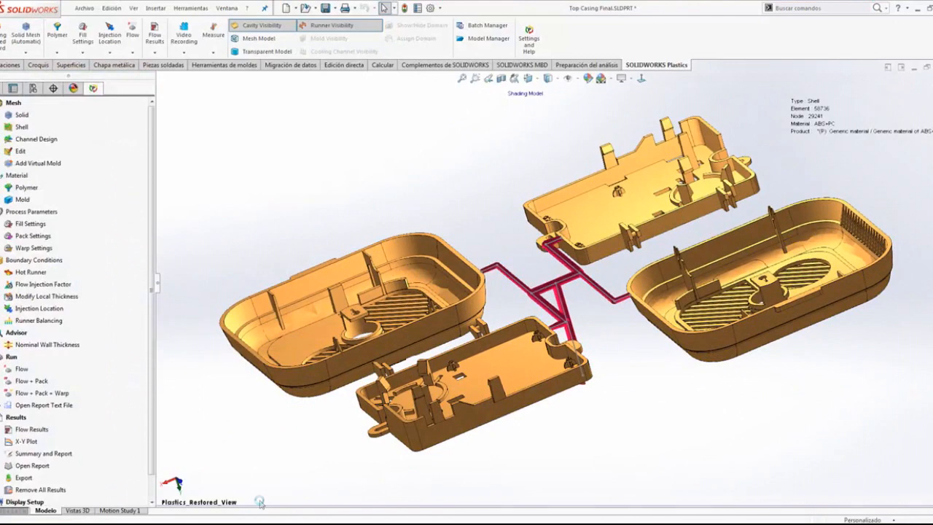
pyautogui.click(271, 28)
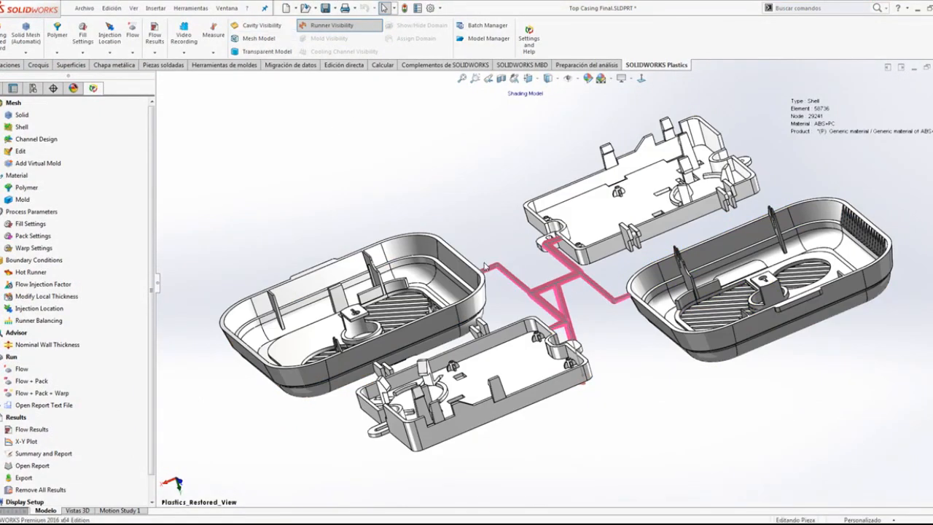
pyautogui.moveTo(479, 207); pyautogui.dragTo(606, 350, button='middle')
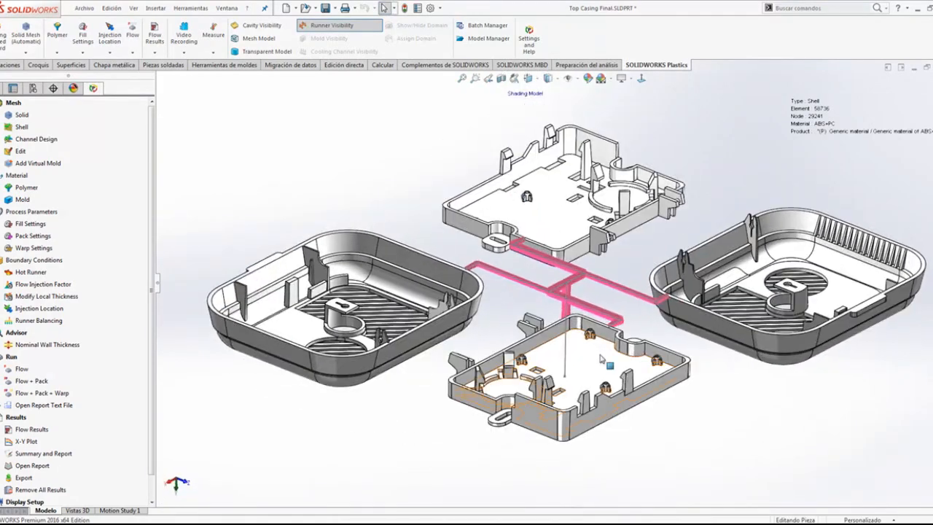
pyautogui.moveTo(811, 443); pyautogui.dragTo(797, 457, button='middle')
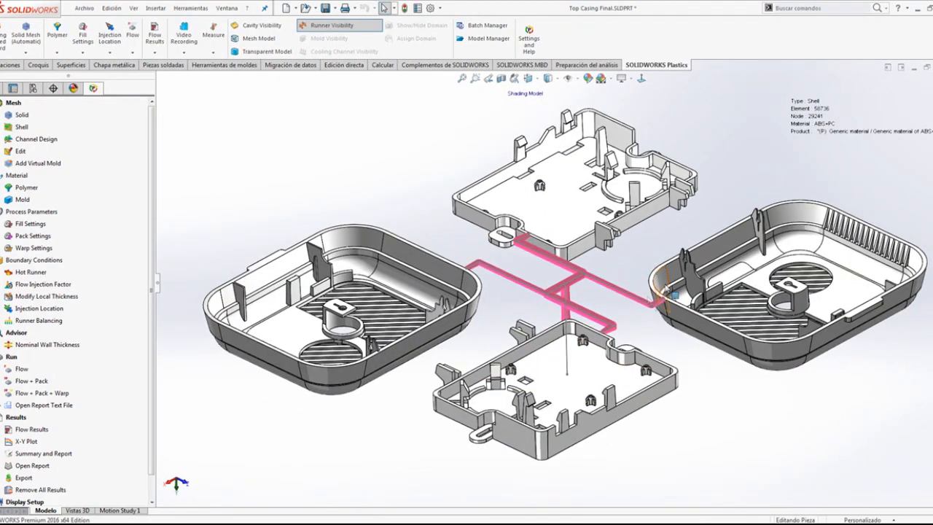